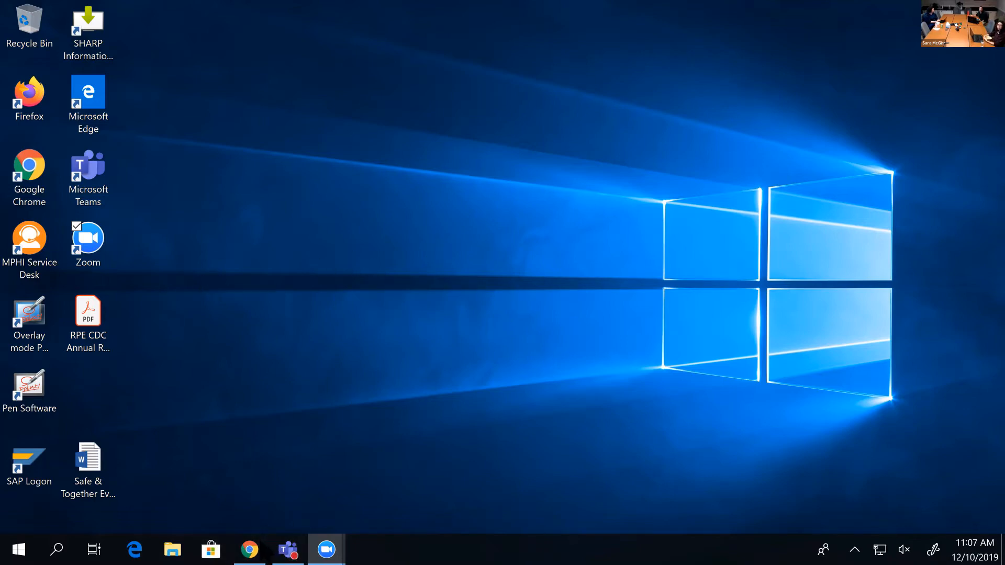
- Switch to Chrome, log in to REDCap with the account username and password, and dismiss the offer to save the password
click(250, 546)
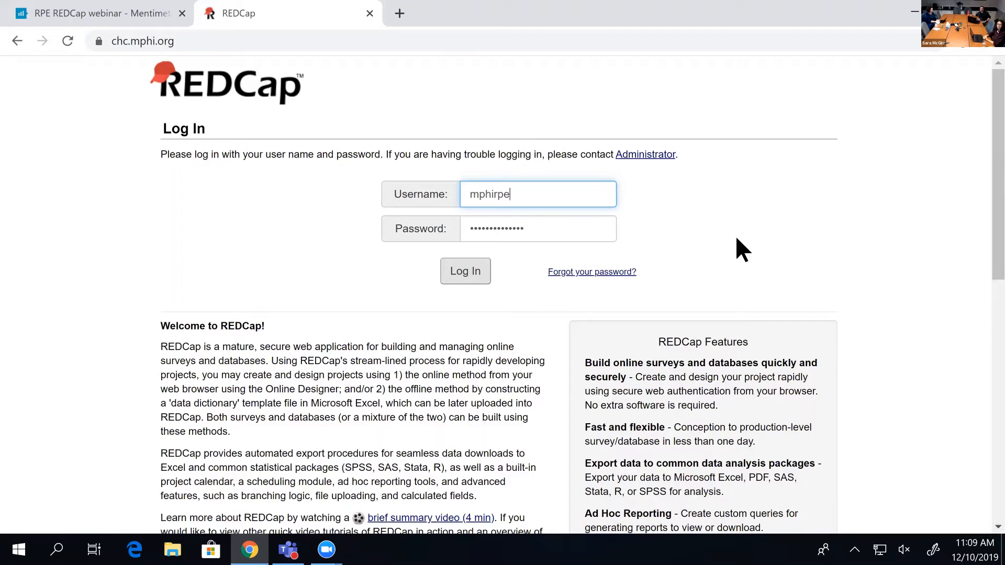
click(480, 272)
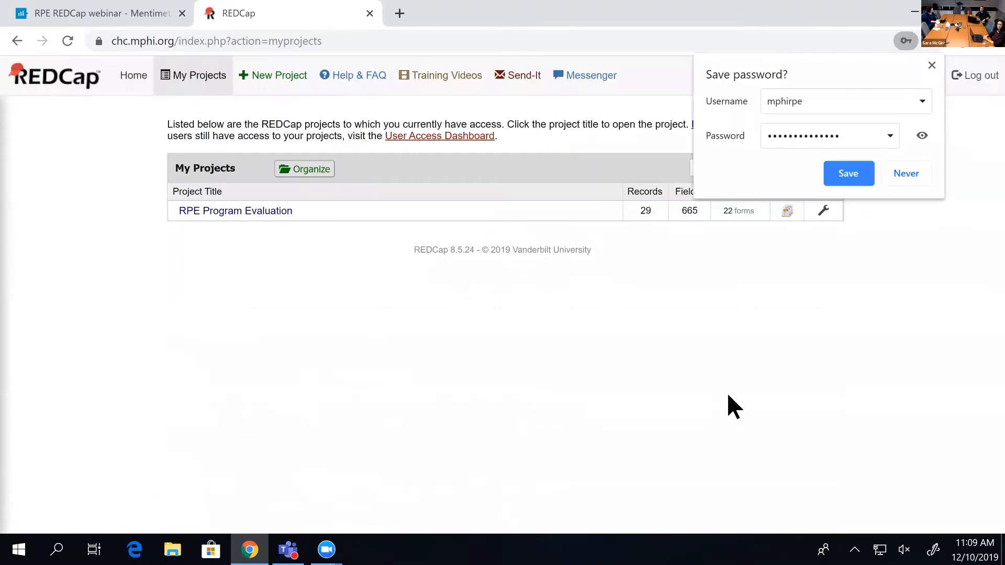
click(929, 66)
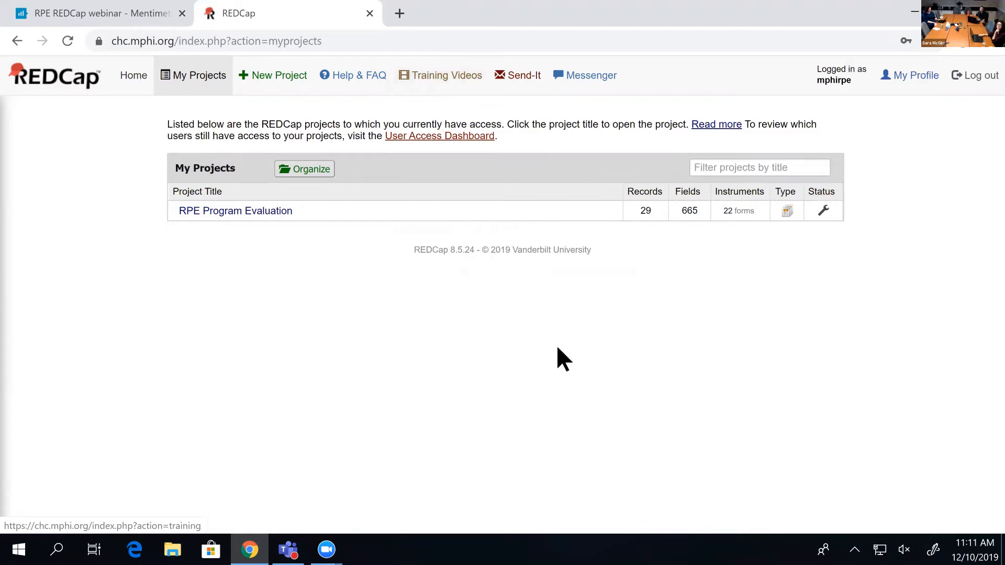
- Open the RPE Program Evaluation project from the project list
click(233, 213)
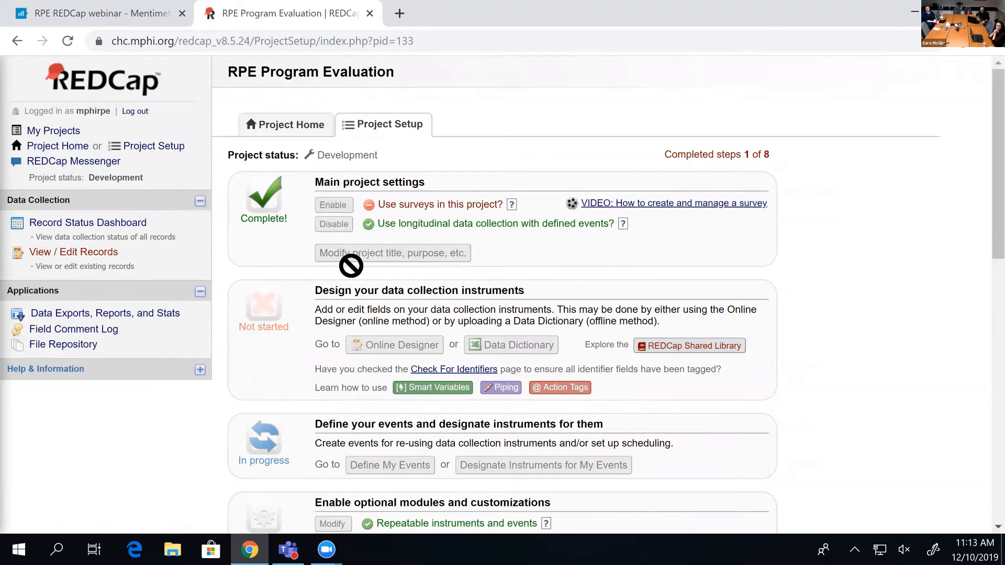
drag(350, 263, 352, 255)
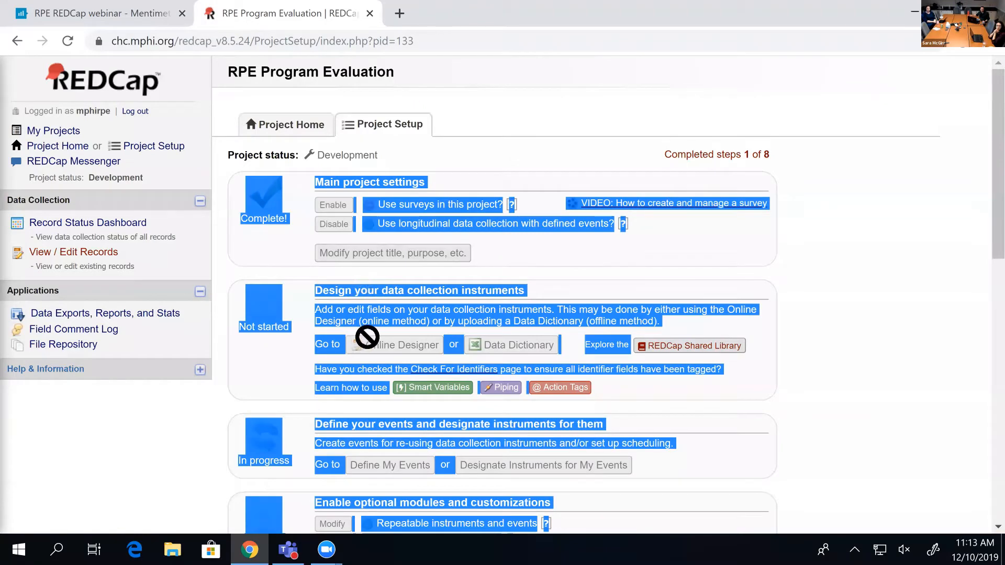
click(300, 369)
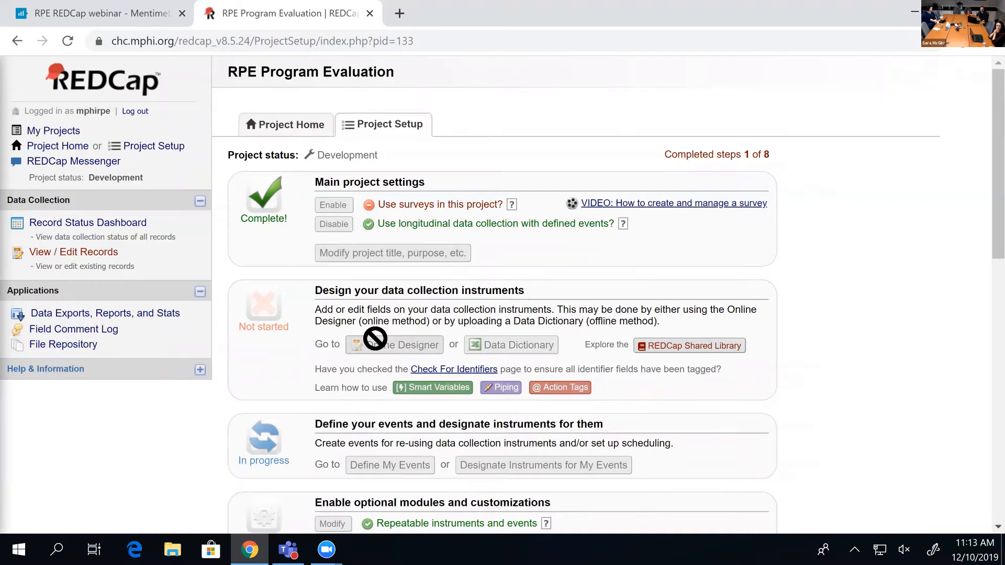
- Open the project's home page and review its current users list and project statistics
click(302, 126)
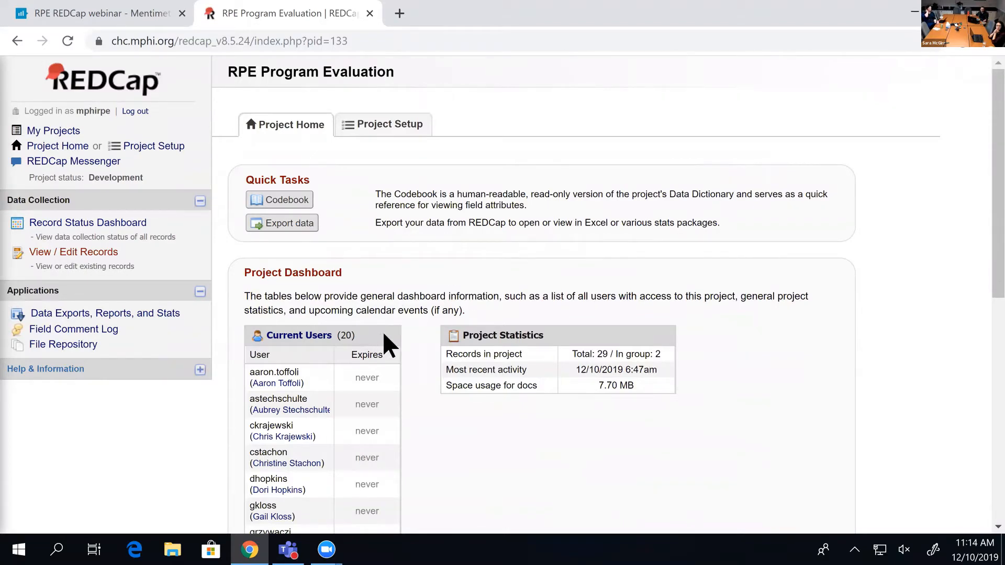
scroll(383, 333, down, 1)
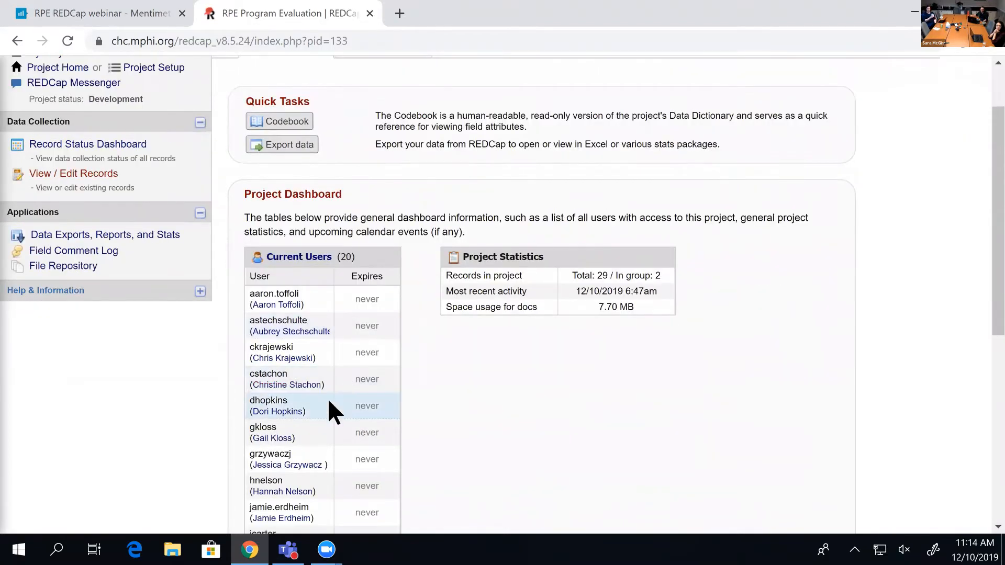
scroll(345, 343, down, 1)
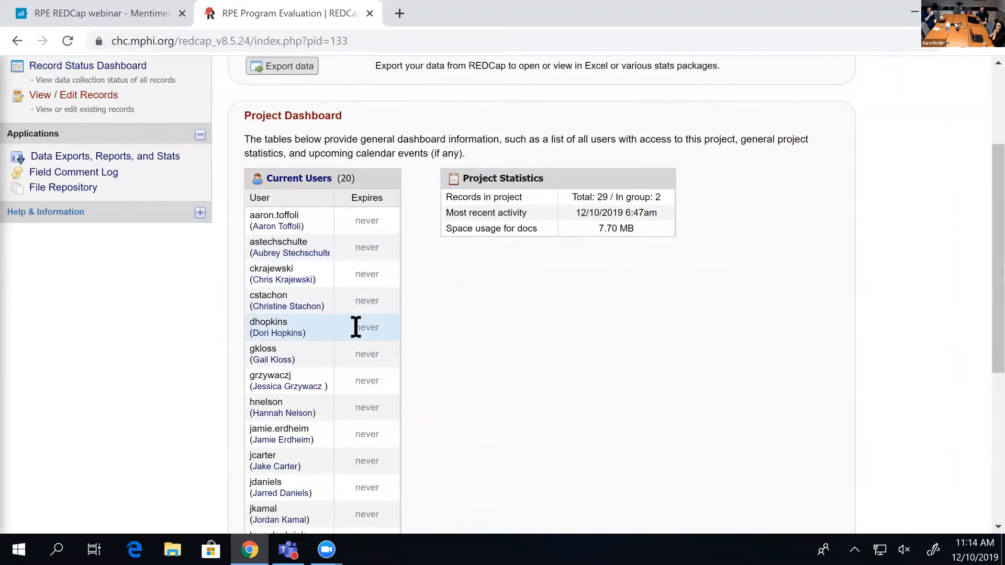
scroll(366, 330, up, 2)
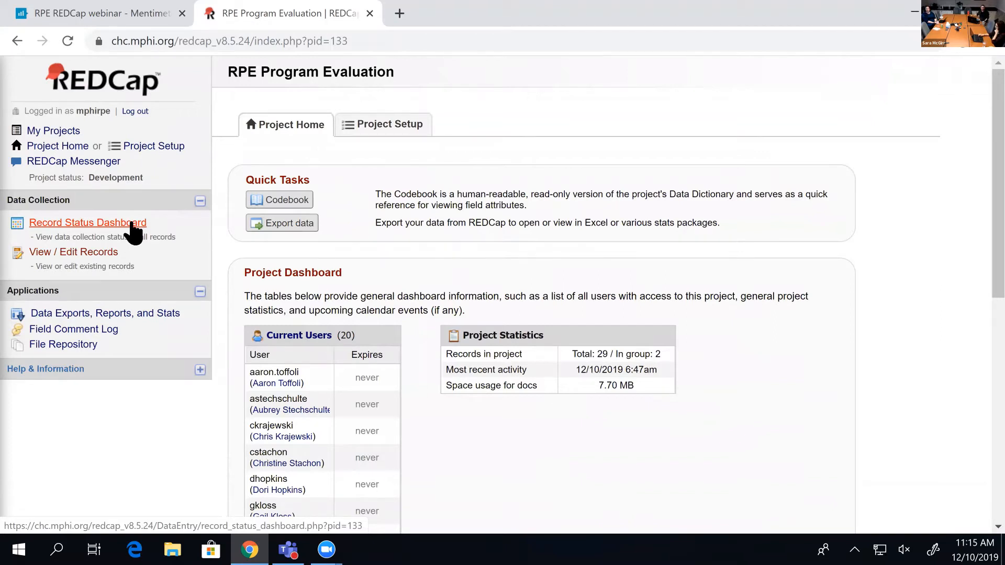
- Open View / Edit Records and check which existing records are offered for Arm 1: Primary Strategies
click(105, 254)
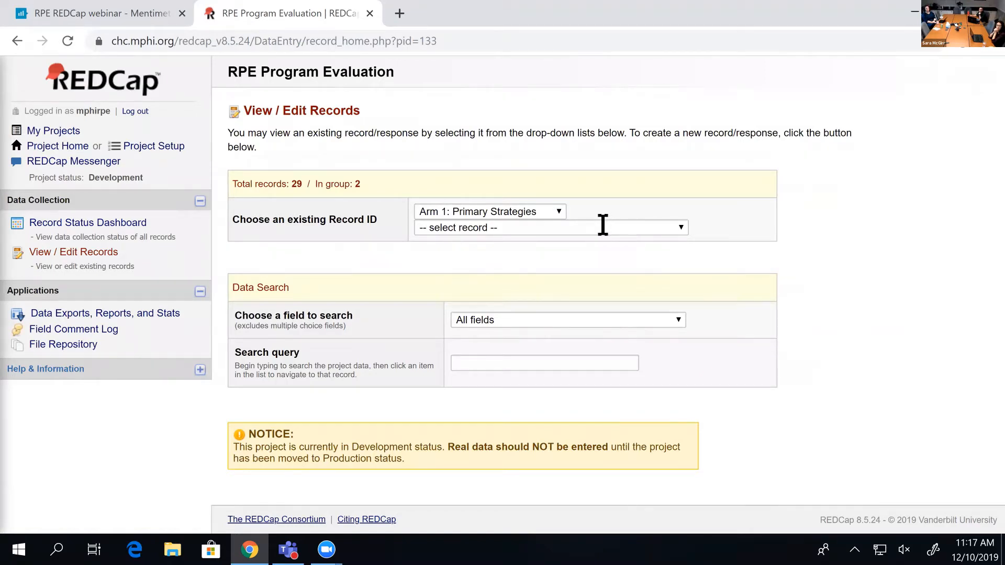
click(652, 226)
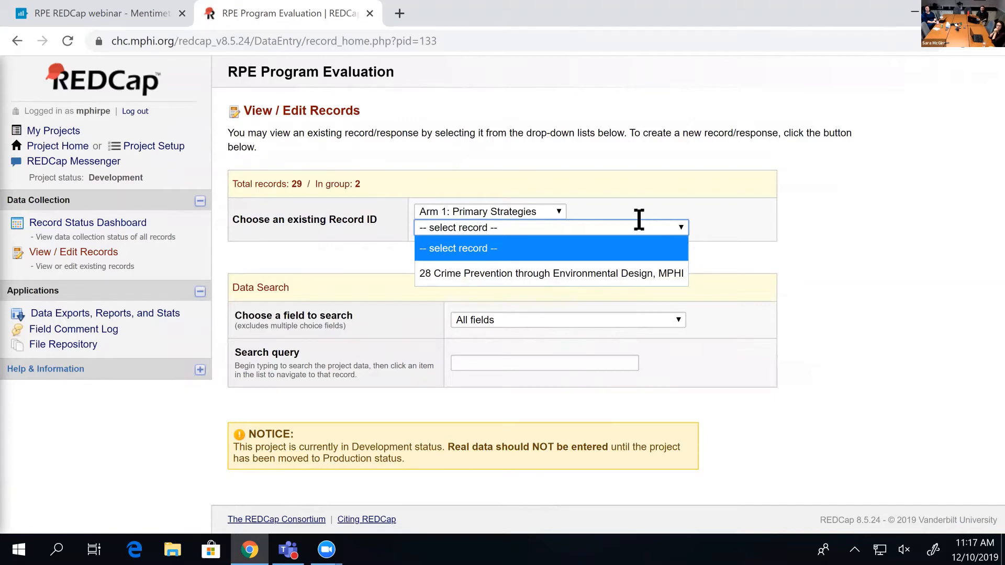
click(649, 203)
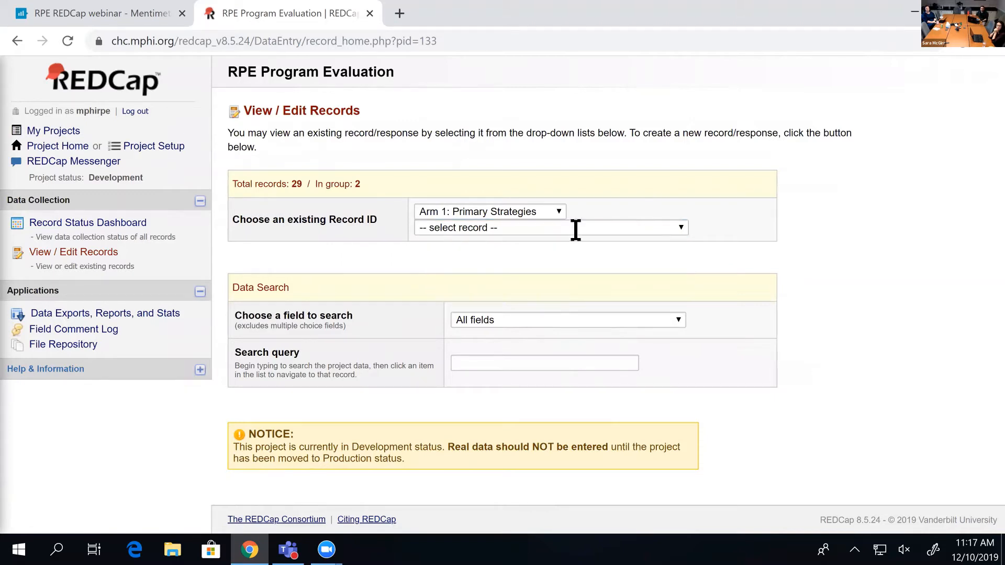
click(576, 229)
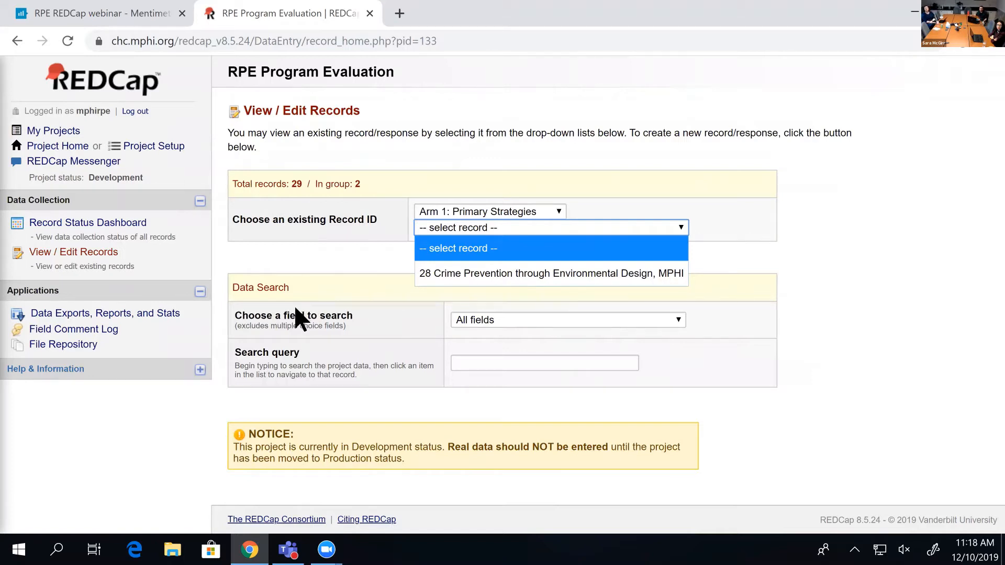
click(321, 257)
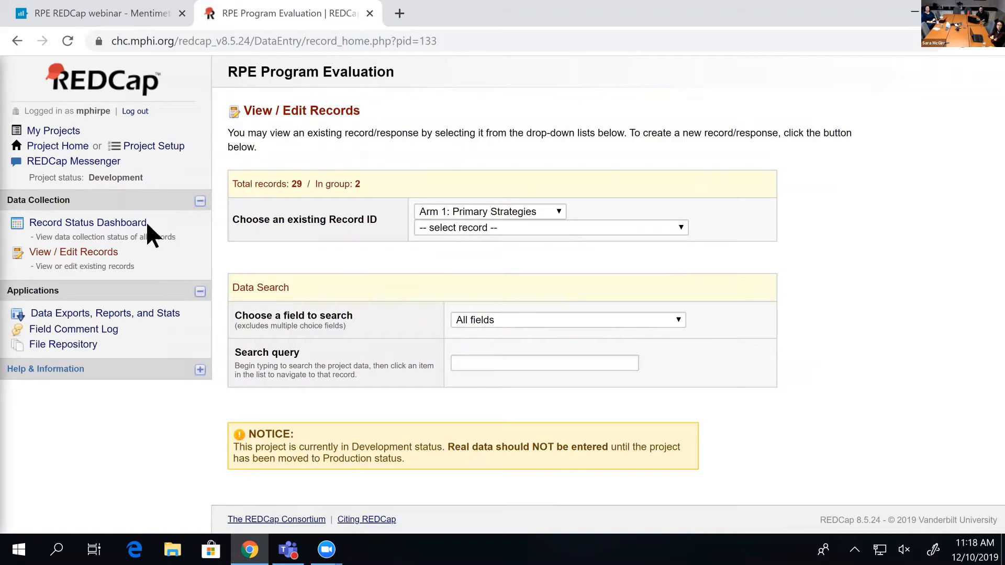
- Open the Record Status Dashboard and examine its legend for status icons
click(135, 231)
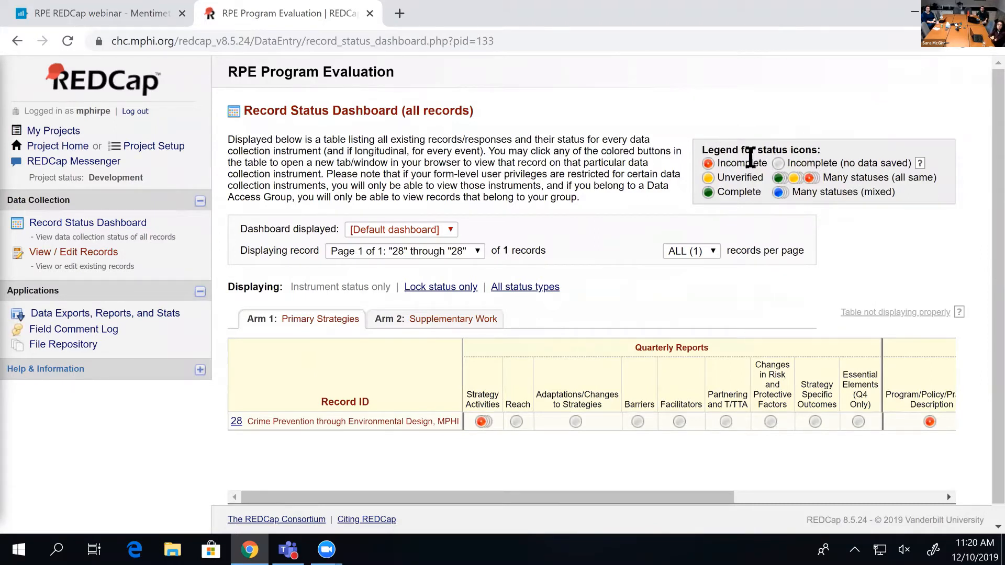
drag(701, 150, 816, 154)
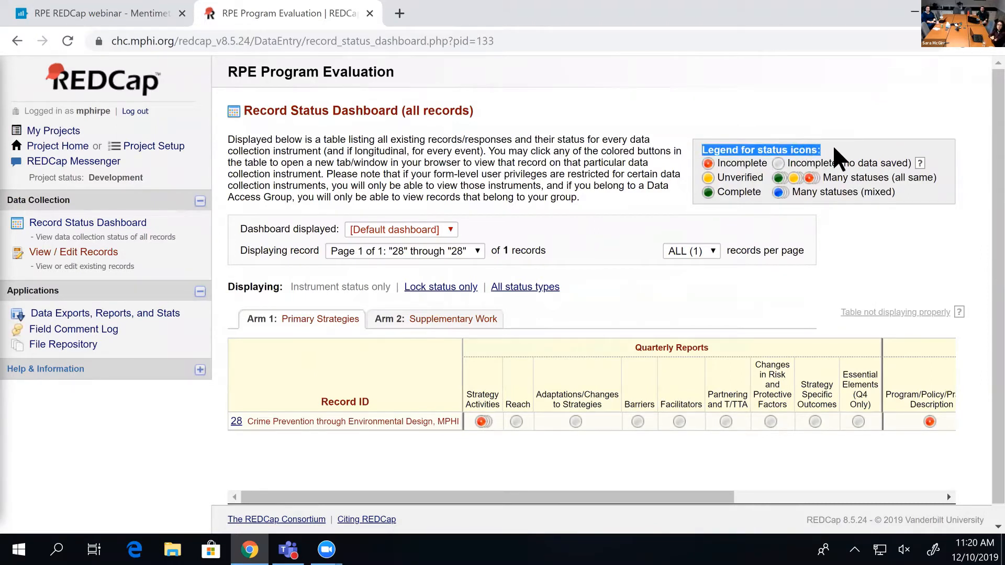
click(834, 149)
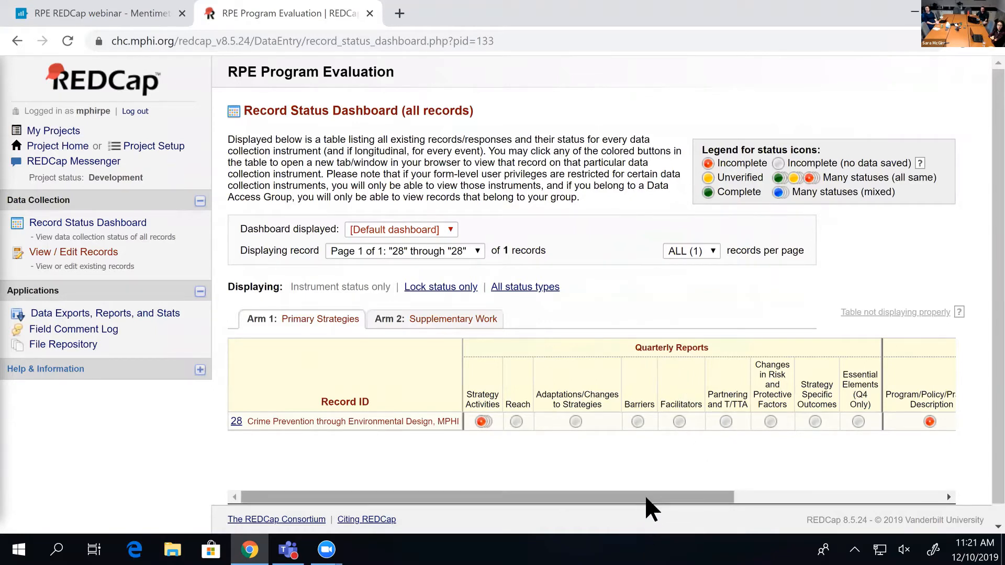
- Examine the record's form statuses across Quarterly Reports and Initial Strategy, its name, and the dashboard's record paging choices
drag(645, 497, 864, 438)
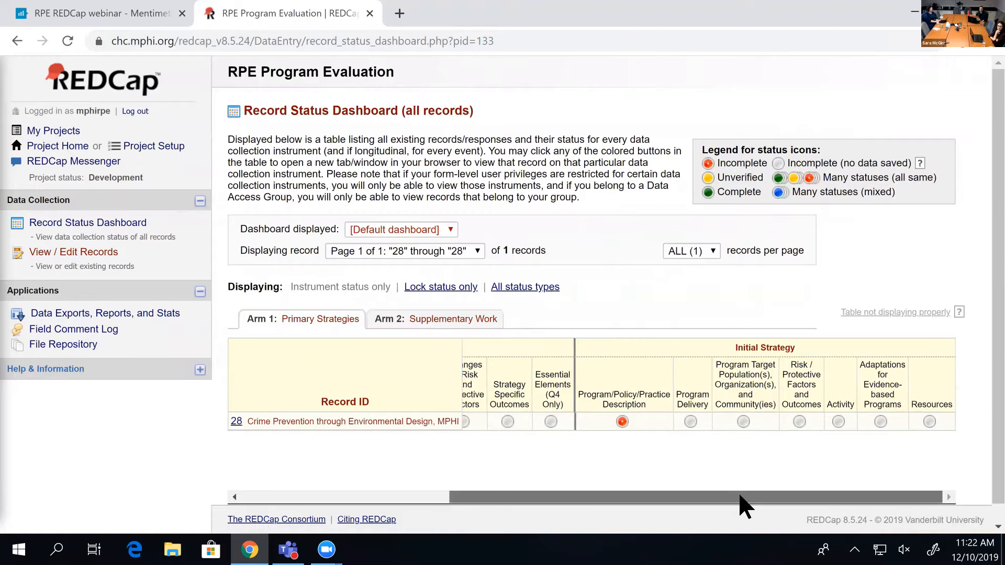
drag(740, 504, 448, 498)
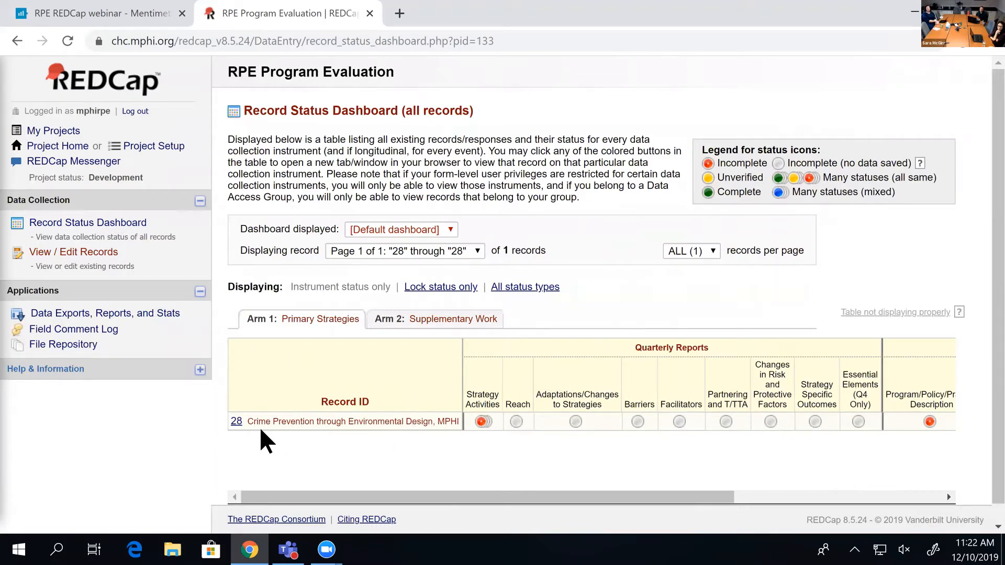
drag(254, 421, 437, 423)
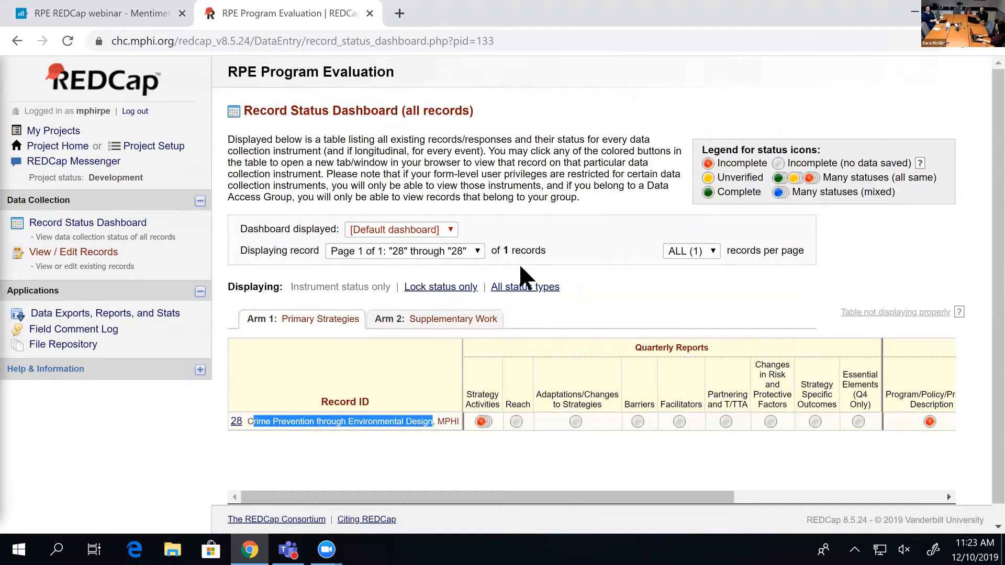
click(471, 254)
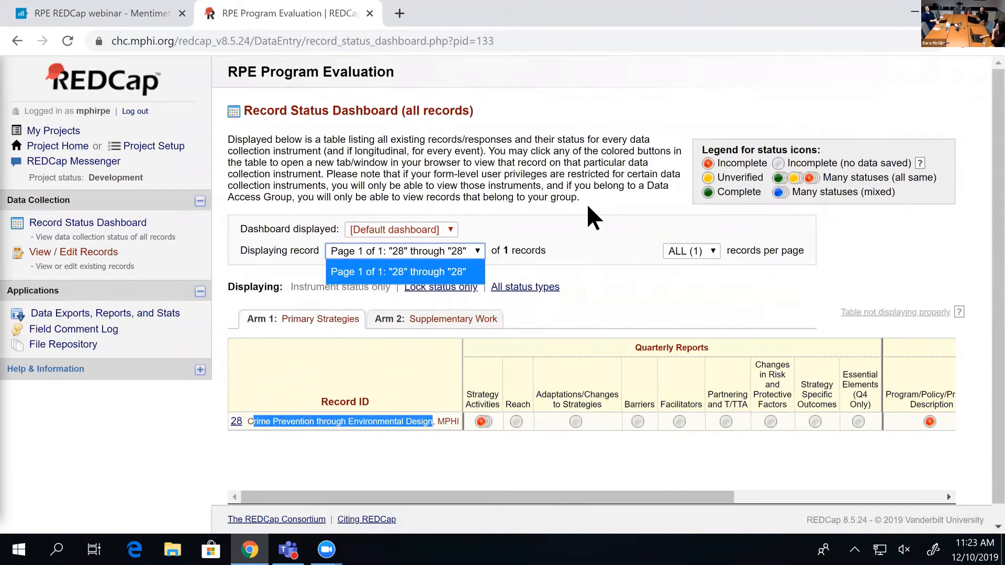
click(627, 230)
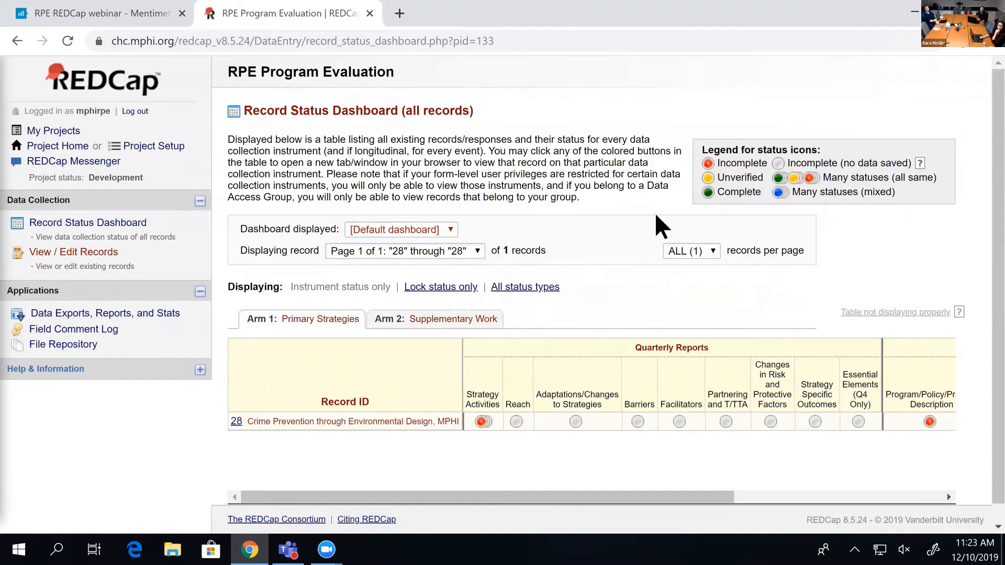
- Display the Quarterly Reports dashboard and open the home page of record 28 from it
click(420, 230)
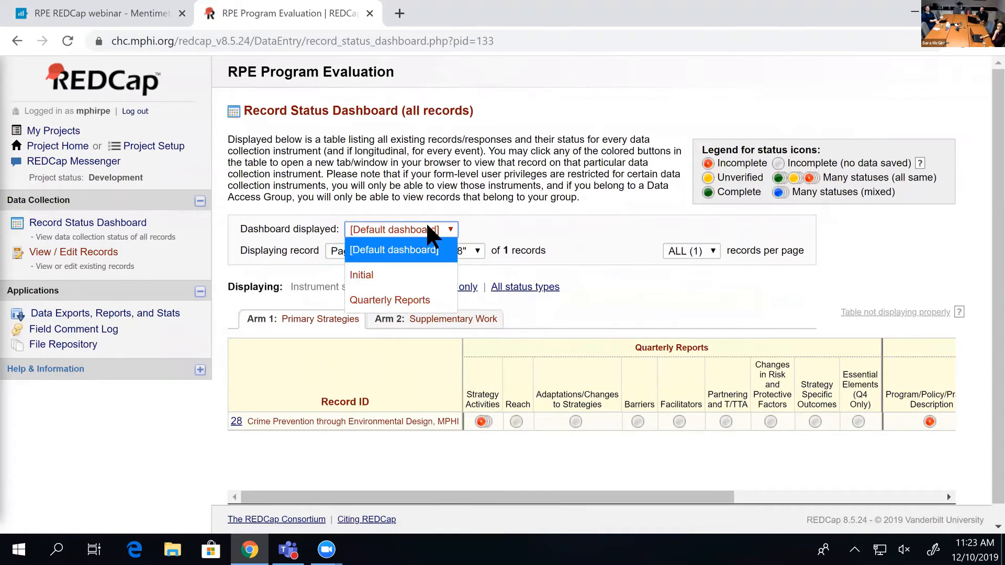
click(463, 197)
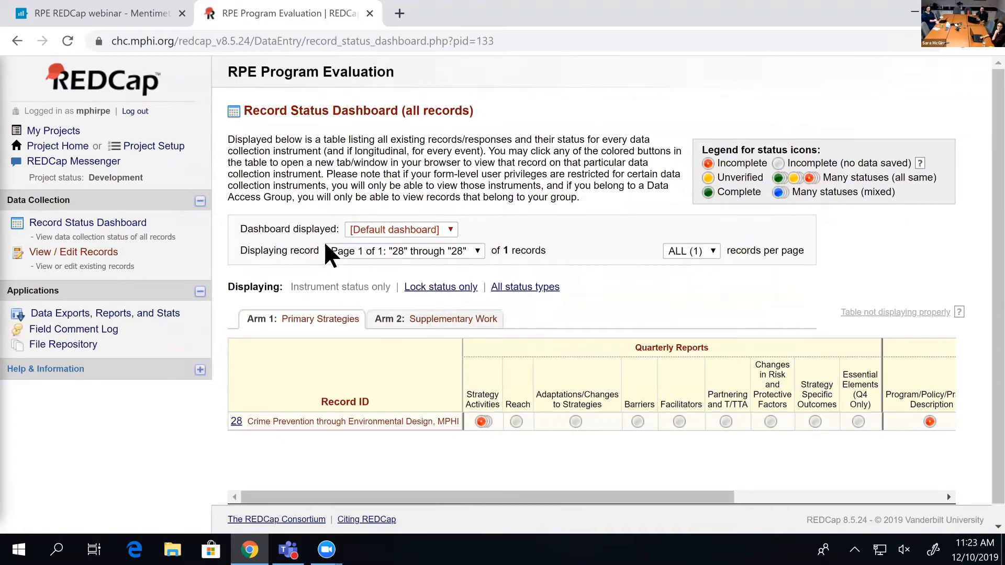
click(372, 229)
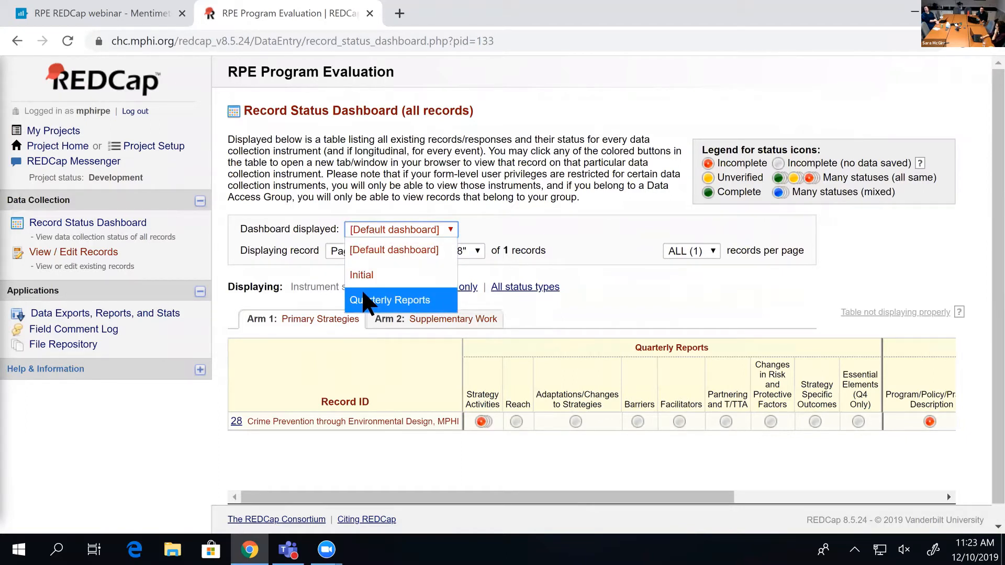
click(367, 299)
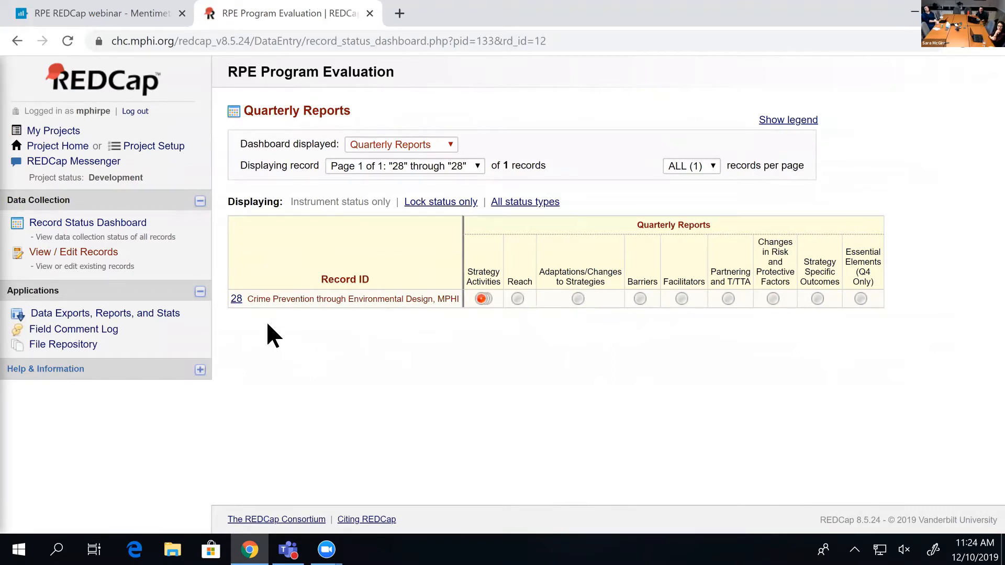
click(236, 301)
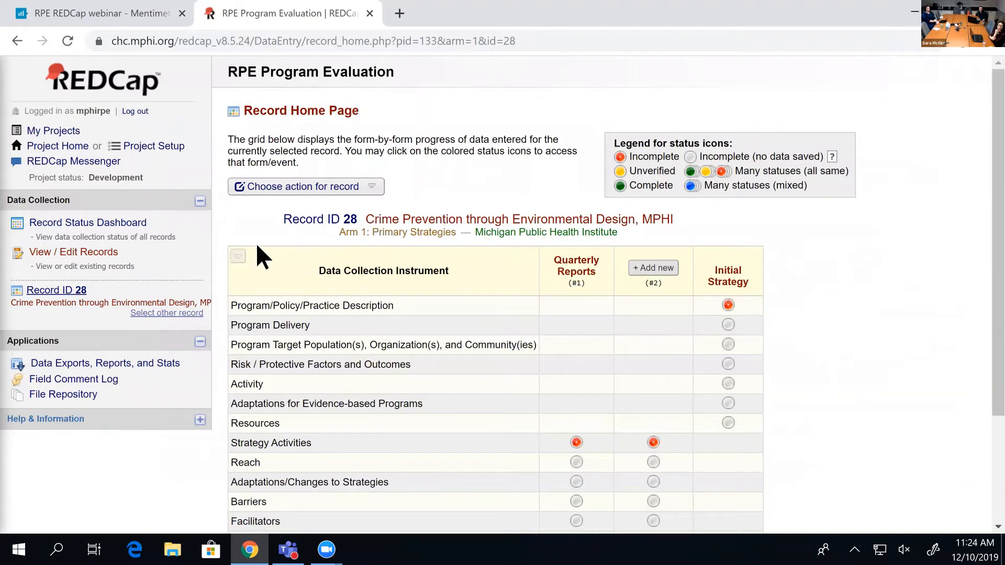
- Open record 28 Crime Prevention through Environmental Design, MPHI through View / Edit Records
click(107, 256)
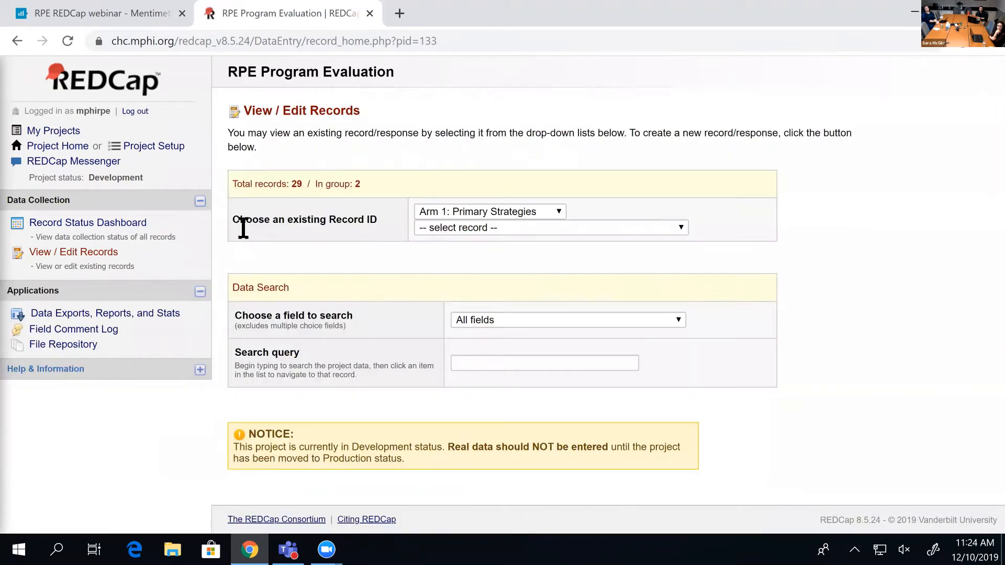
click(443, 227)
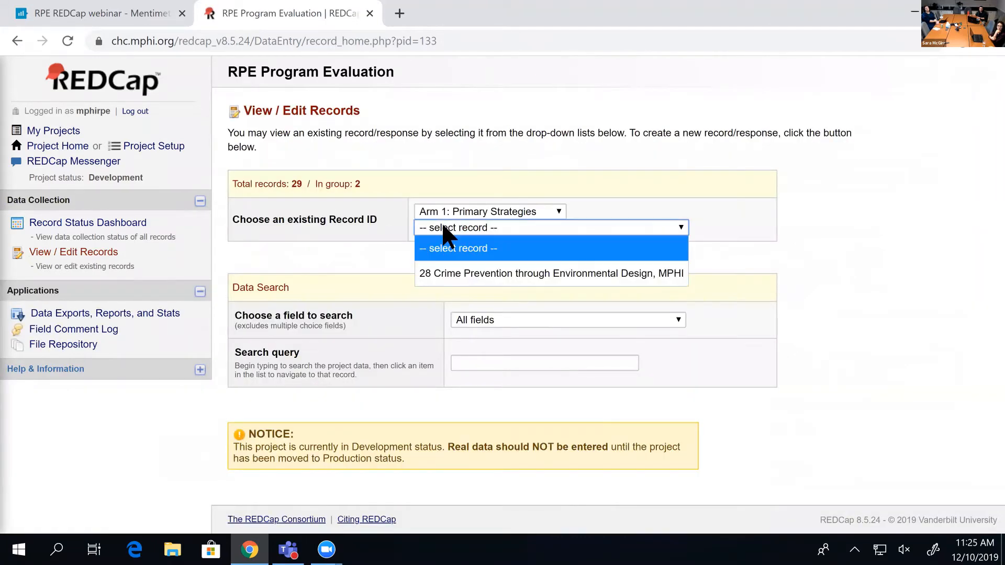
click(437, 278)
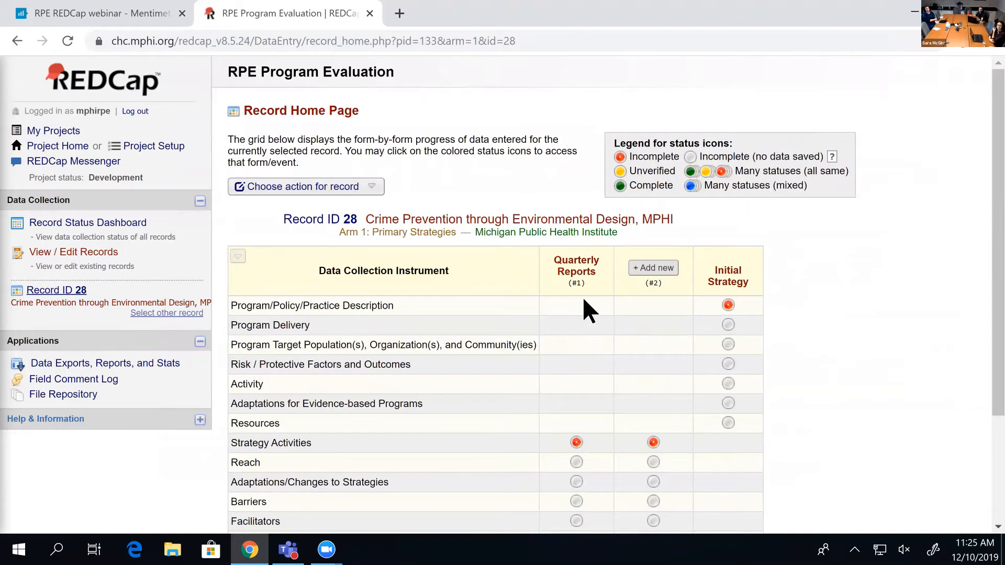
- Examine the Quarterly Reports #1 and #2 columns in the record's data collection instrument grid
scroll(572, 285, down, 1)
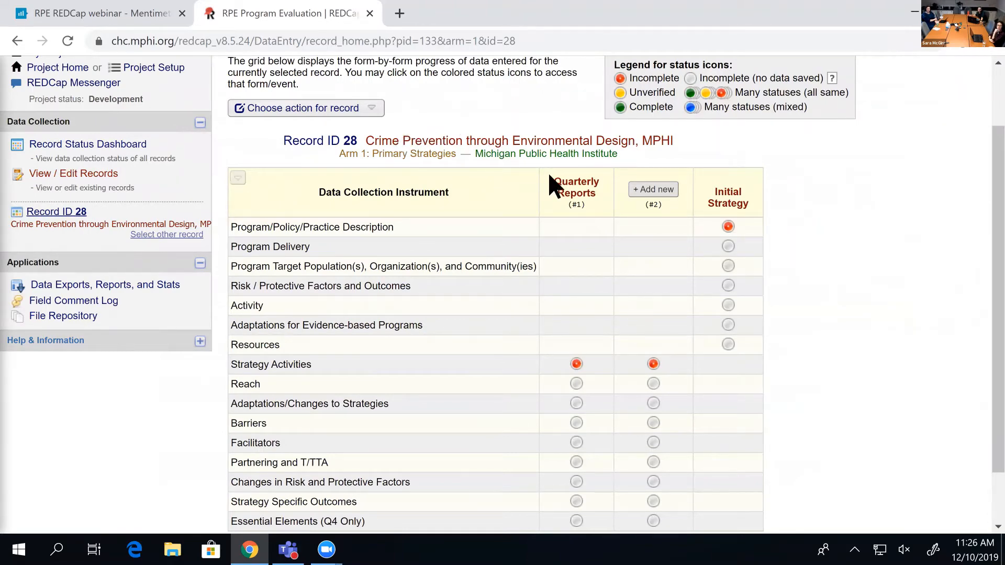
drag(553, 182, 577, 199)
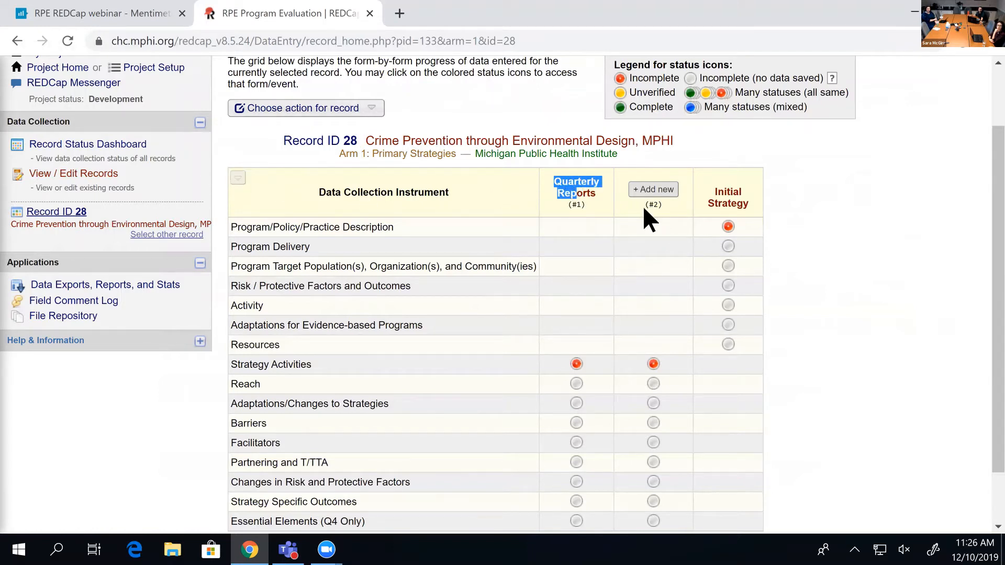
drag(640, 203, 660, 210)
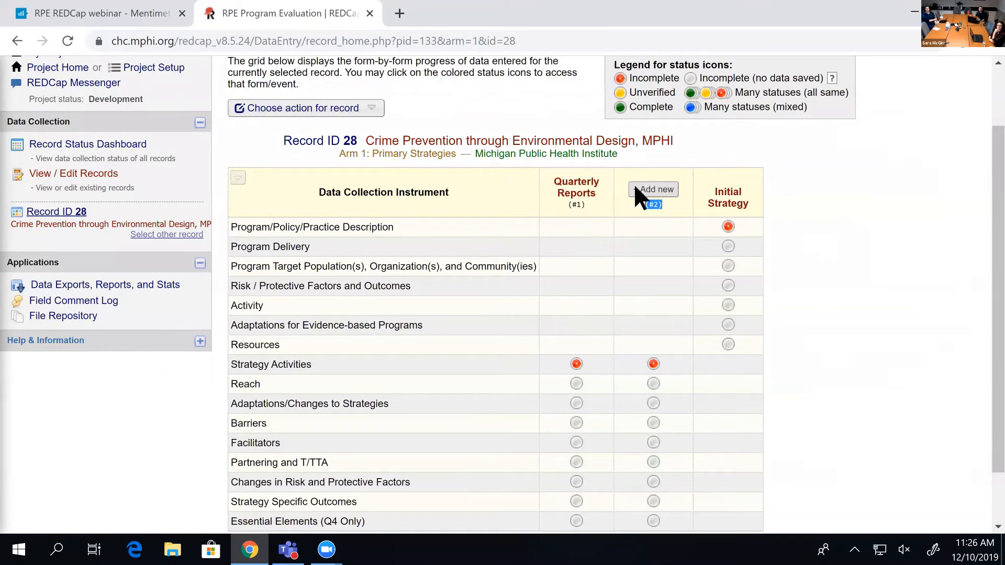
scroll(622, 168, up, 1)
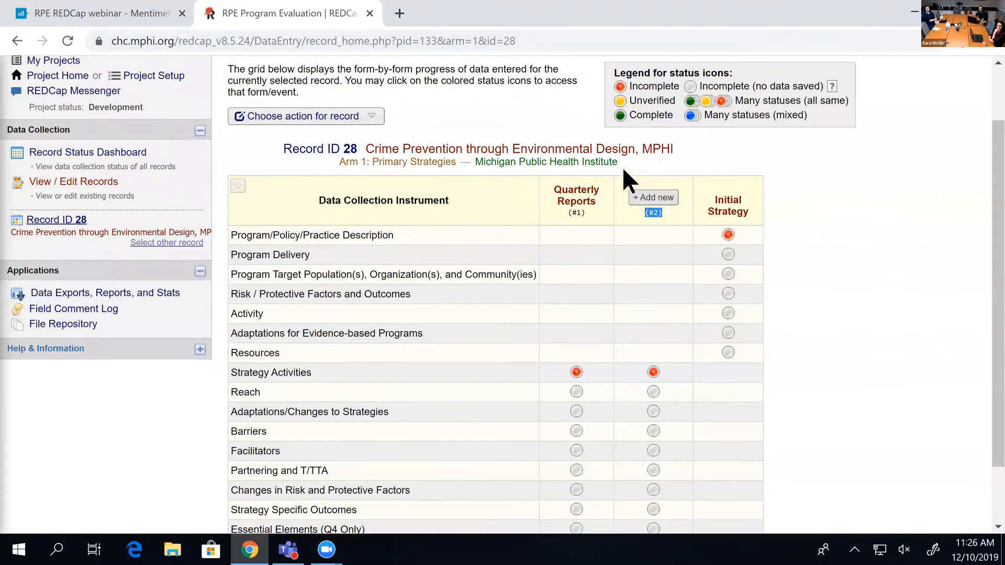
- Open the Strategy Activities form of Quarterly Reports #1 for record 28
scroll(622, 165, up, 2)
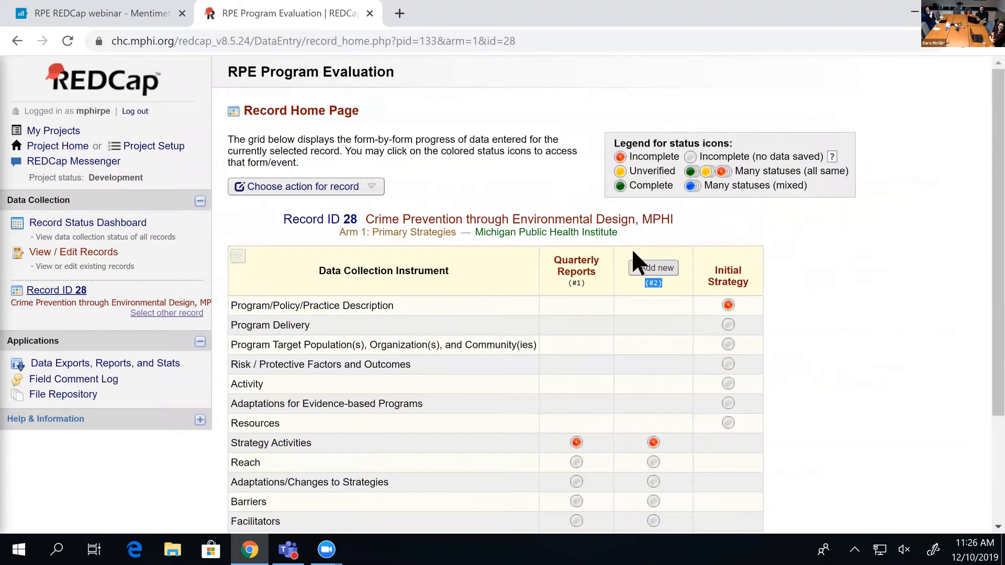
scroll(534, 290, down, 3)
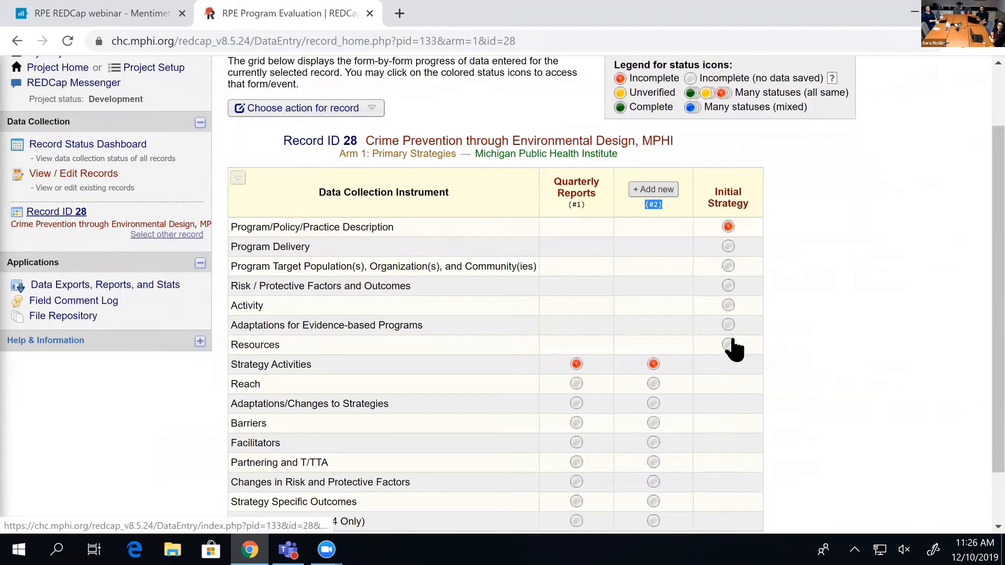
scroll(592, 186, down, 1)
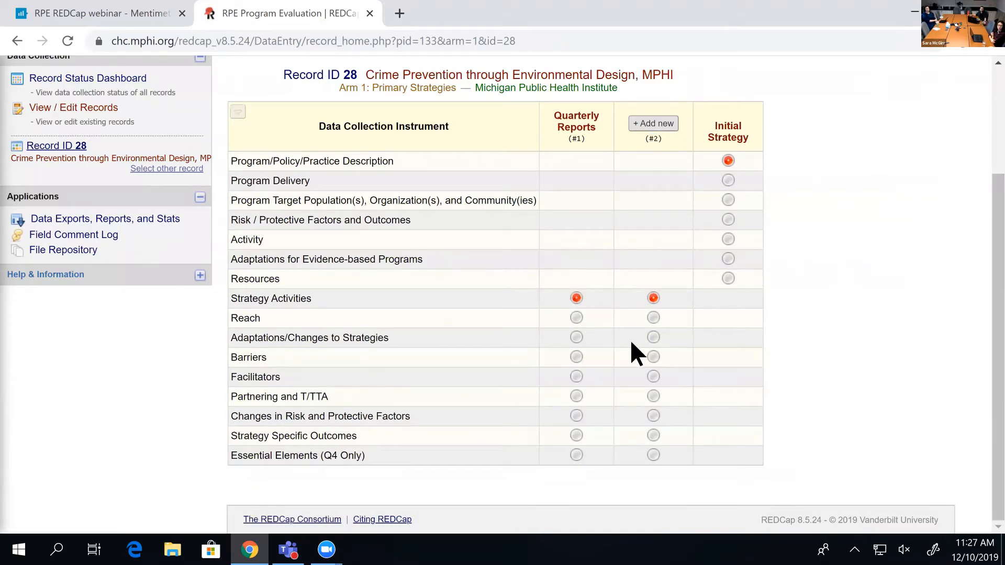
scroll(625, 318, up, 3)
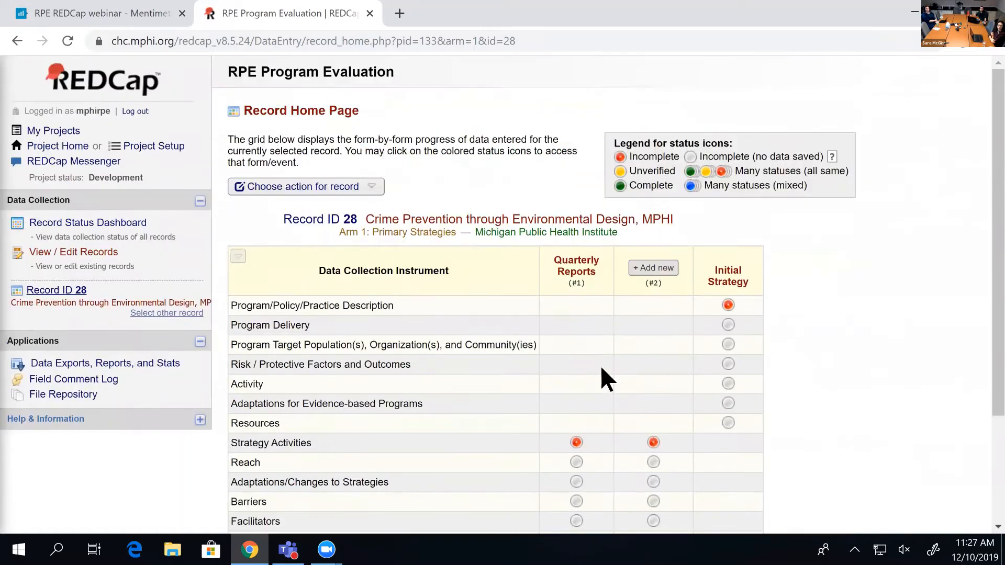
click(577, 442)
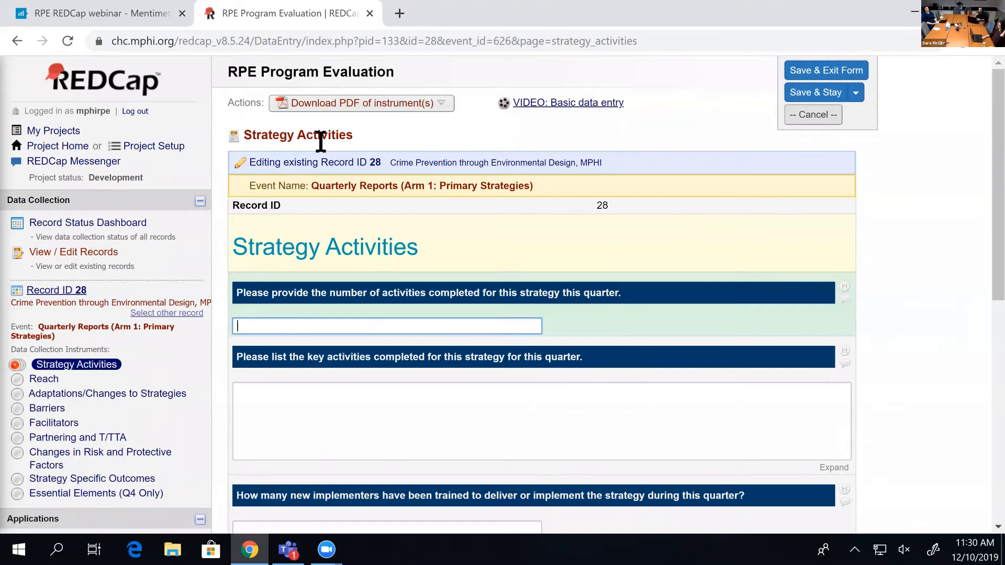
- Try entering "hot dogs" as the number of activities completed for the strategy this quarter, and dismiss the alert
text(hot dogs)
key(Tab)
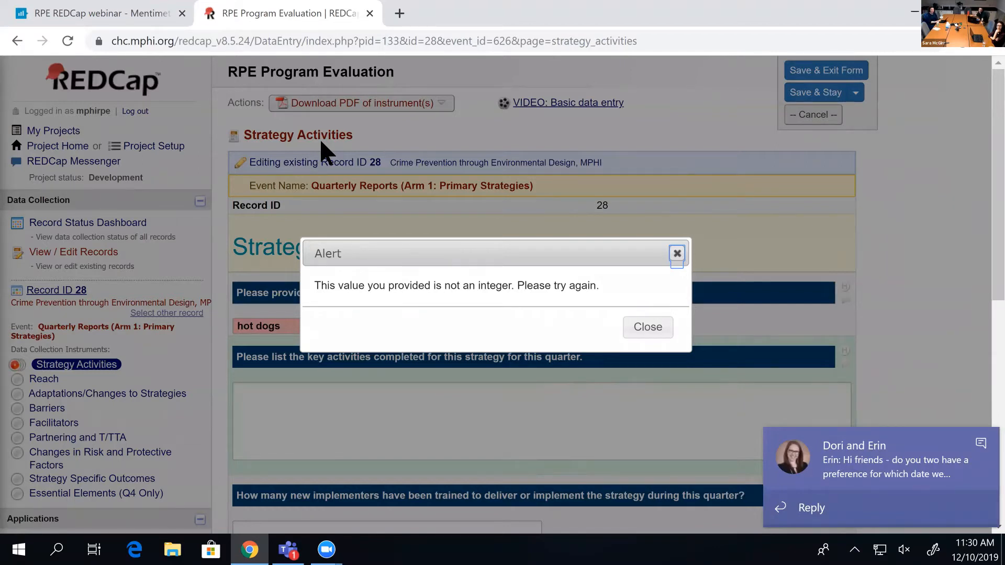
click(645, 325)
click(645, 324)
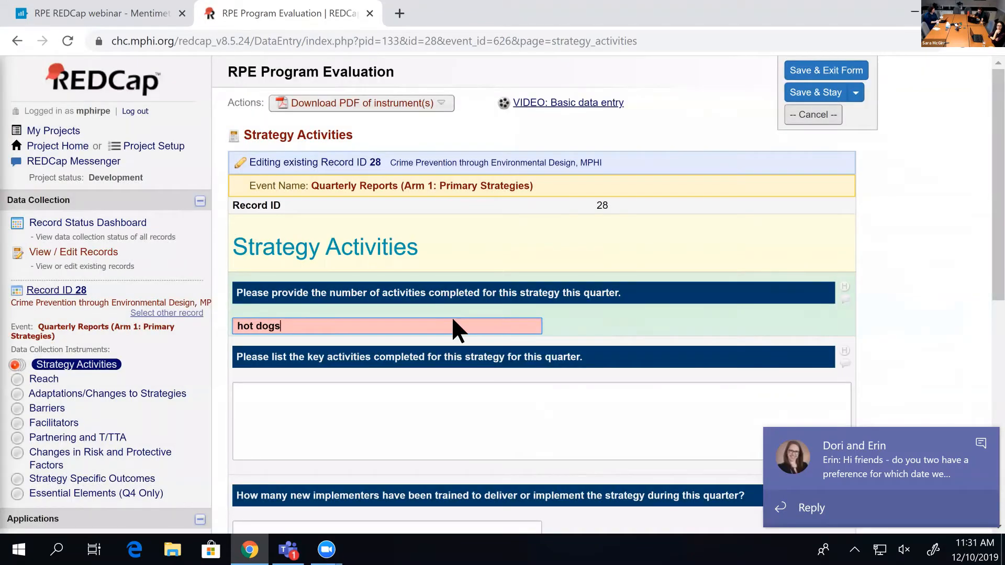
- Replace the text in the number of activities completed this quarter with 11
key(BackSpace)
key(BackSpace)
key(BackSpace)
key(BackSpace)
key(BackSpace)
key(BackSpace)
key(BackSpace)
key(BackSpace)
text(11)
click(398, 425)
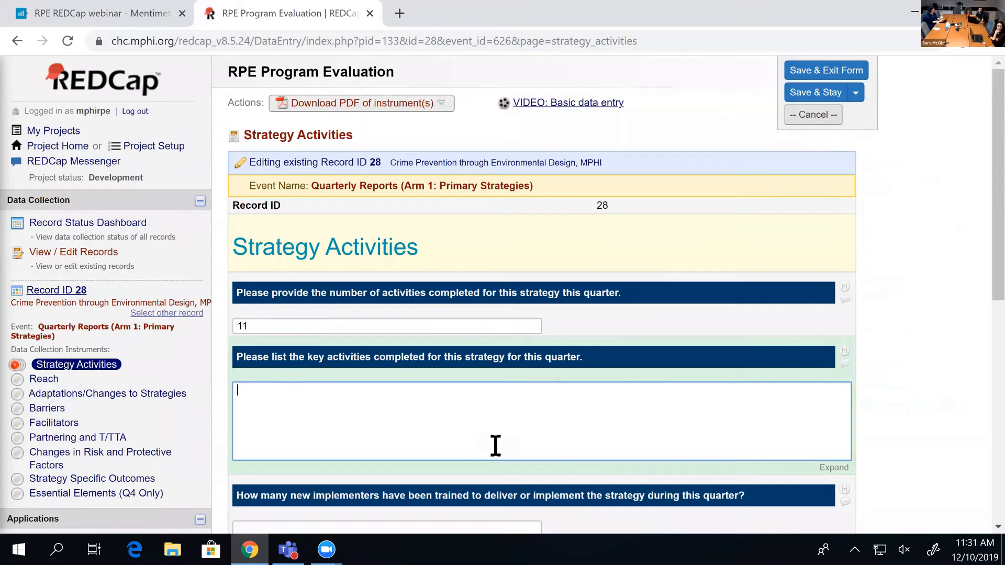
- Answer Yes to the question whether any translation products were developed this quarter
scroll(486, 425, down, 3)
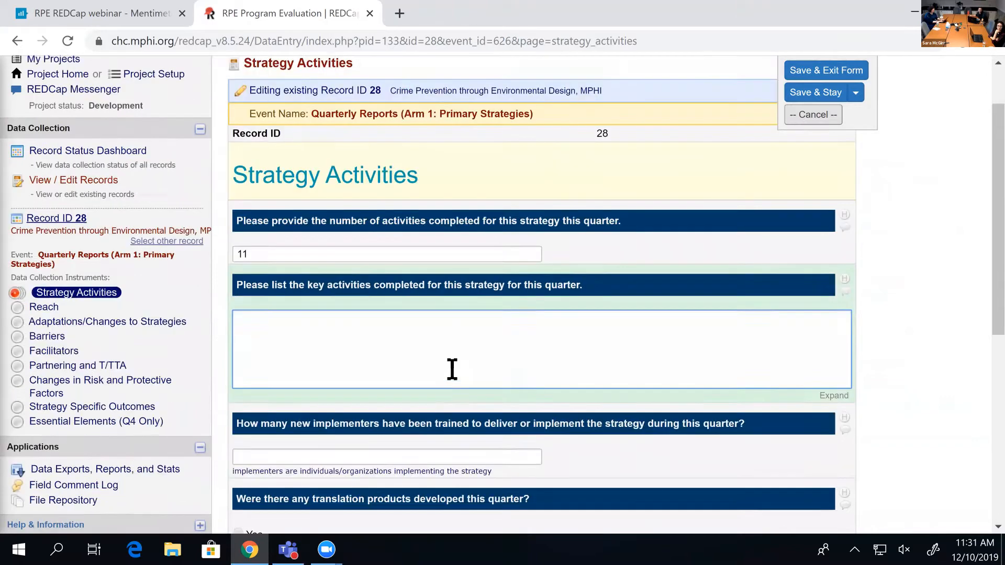
scroll(536, 205, down, 2)
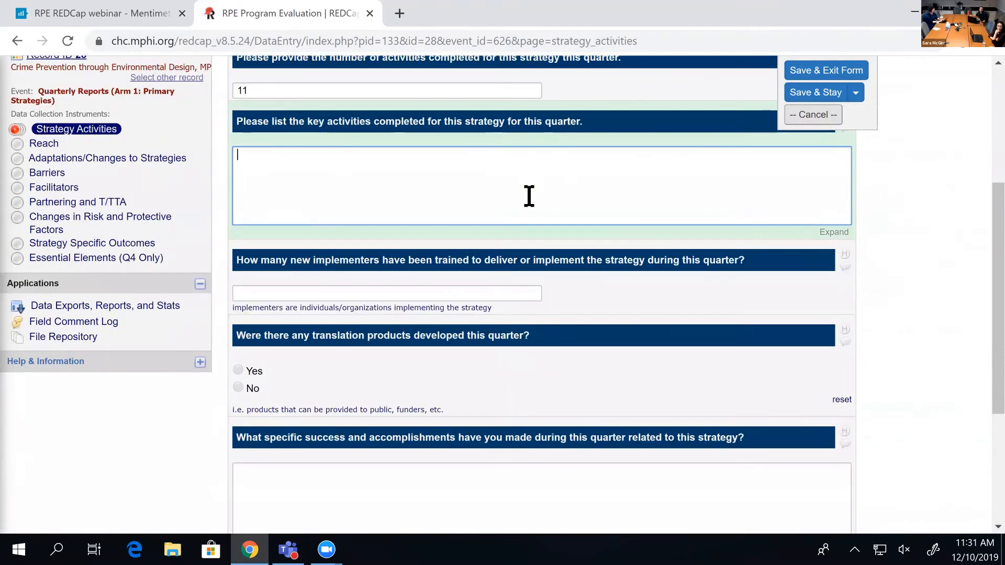
scroll(528, 197, up, 2)
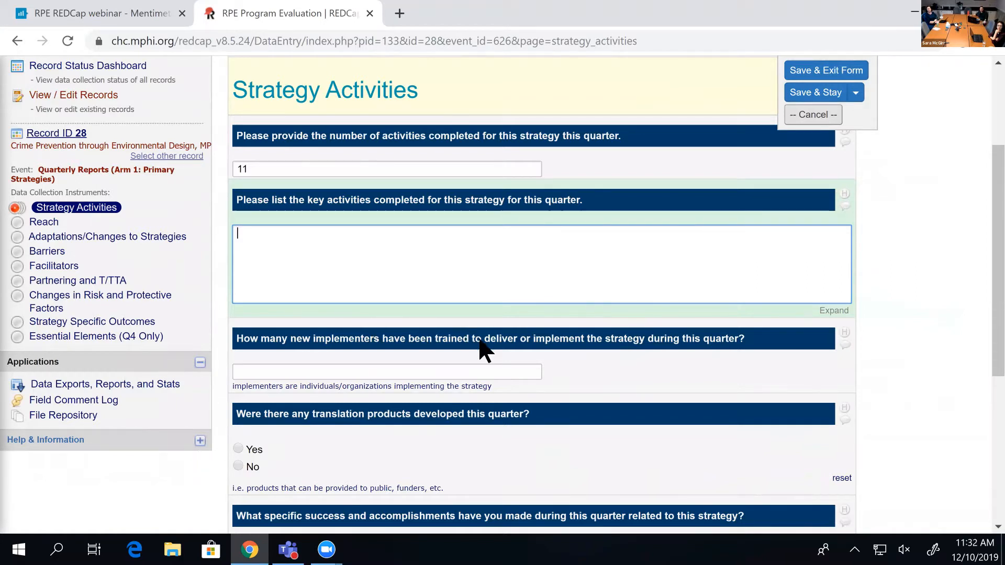
scroll(473, 352, down, 2)
scroll(470, 345, down, 1)
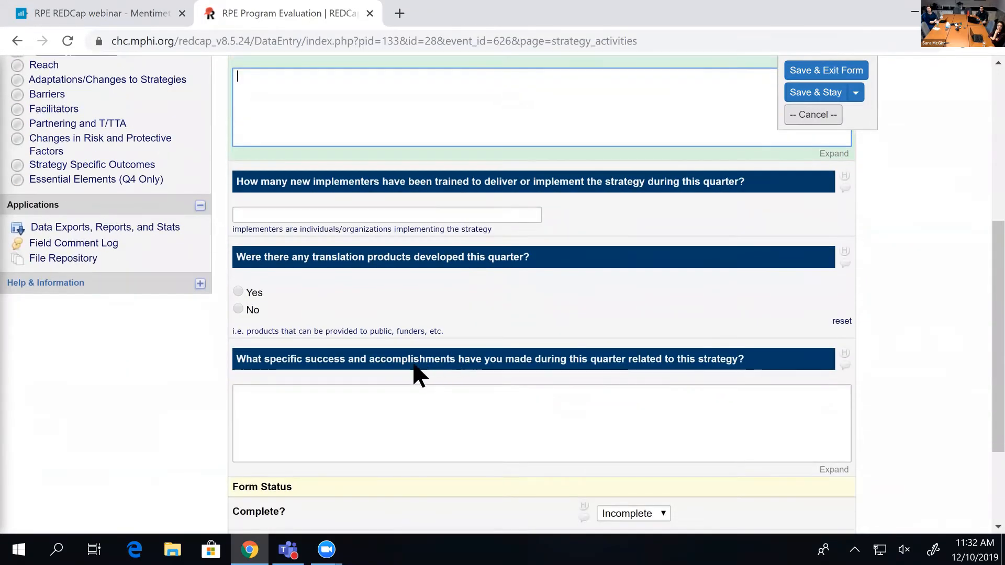
click(239, 293)
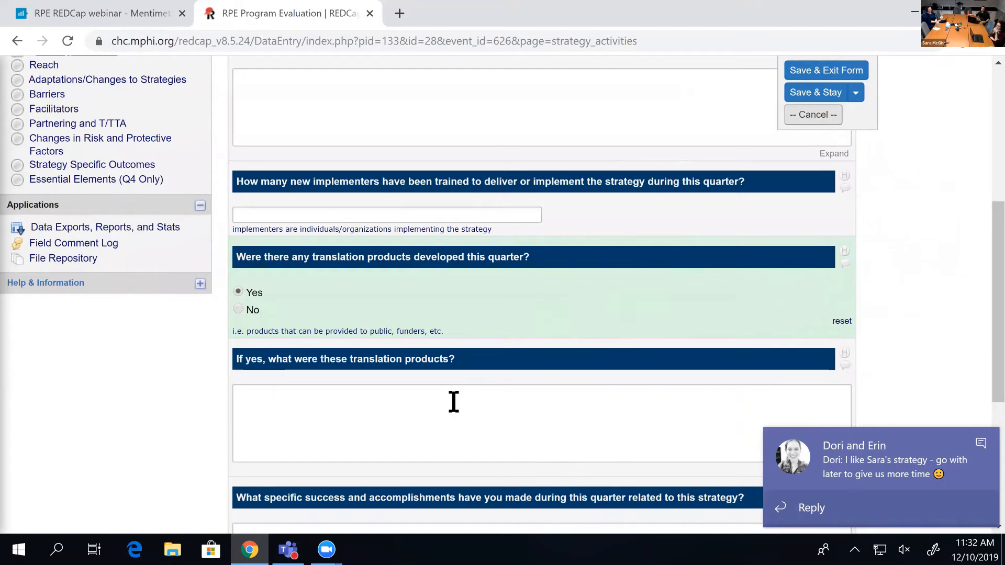
- Change the answer about translation products developed this quarter to No
scroll(455, 402, up, 3)
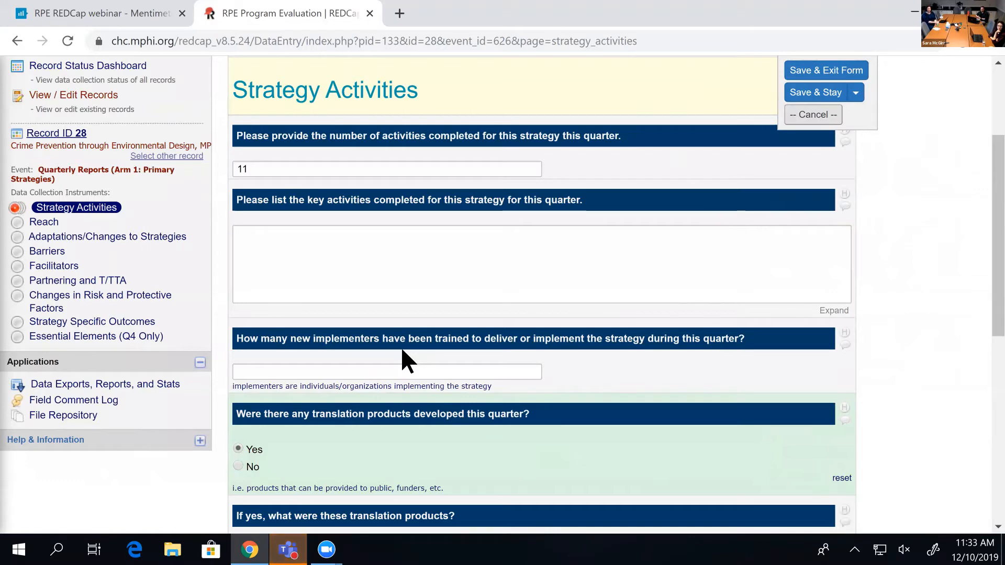
scroll(345, 347, down, 3)
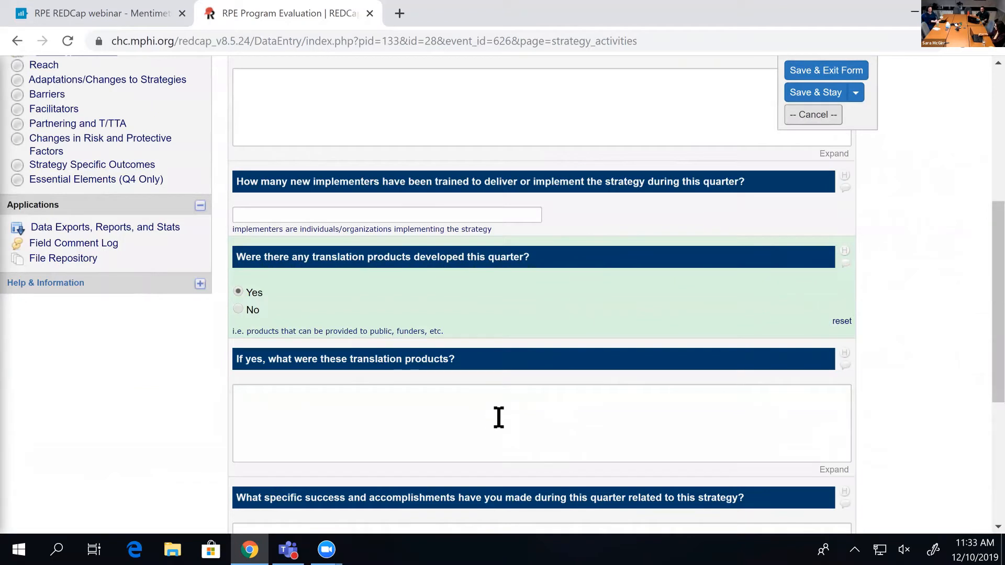
click(239, 309)
scroll(262, 300, down, 1)
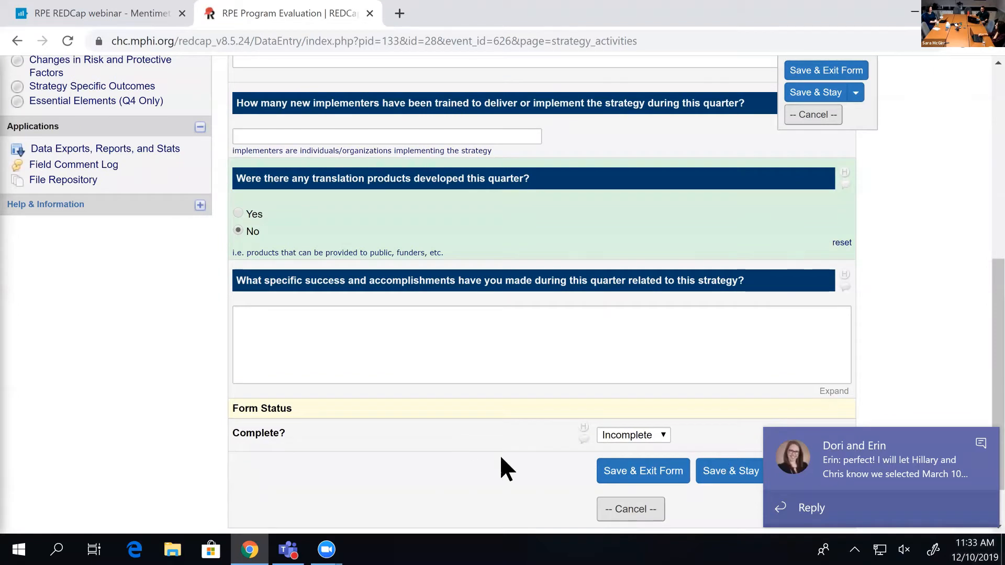
- Close Microsoft Teams and dismiss its chat notification
right_click(291, 547)
click(261, 516)
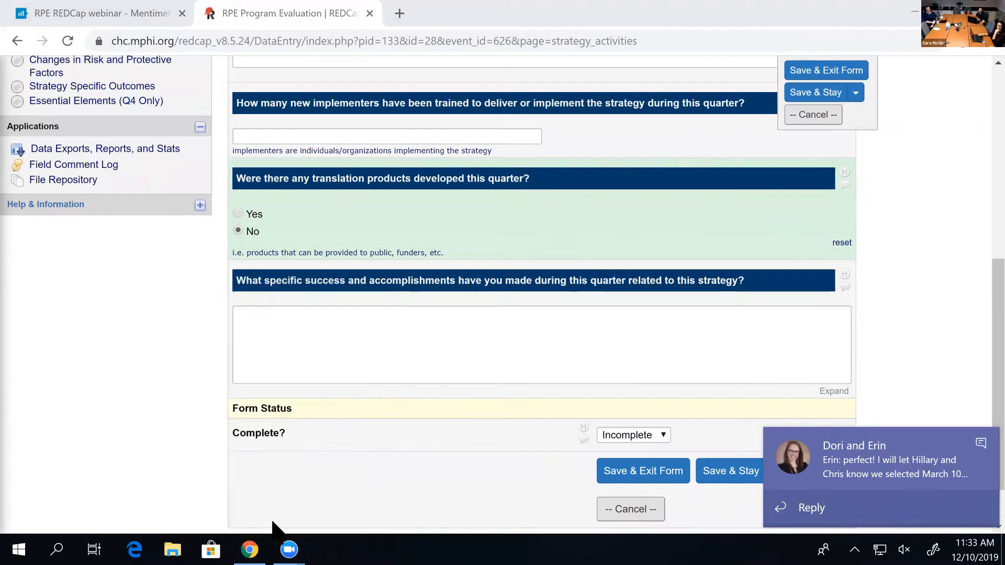
click(980, 443)
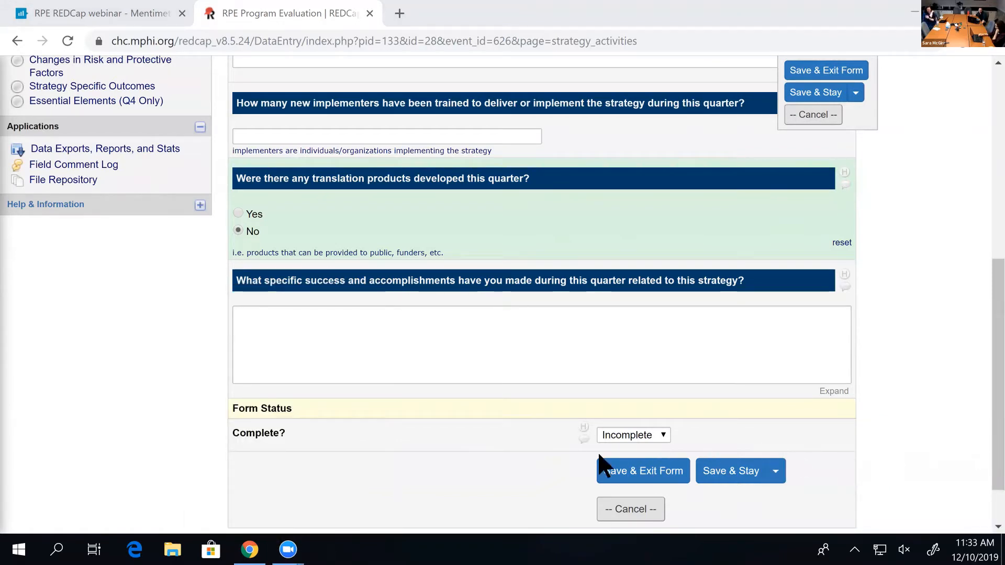
- Switch the translation products answer back to Yes and review the follow-up question about what the products were
scroll(314, 428, up, 3)
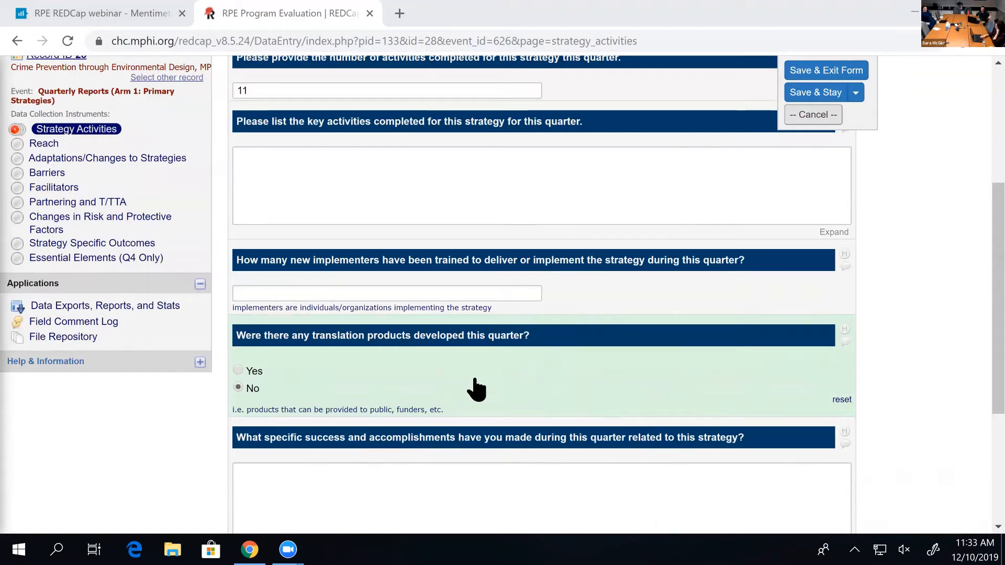
click(249, 373)
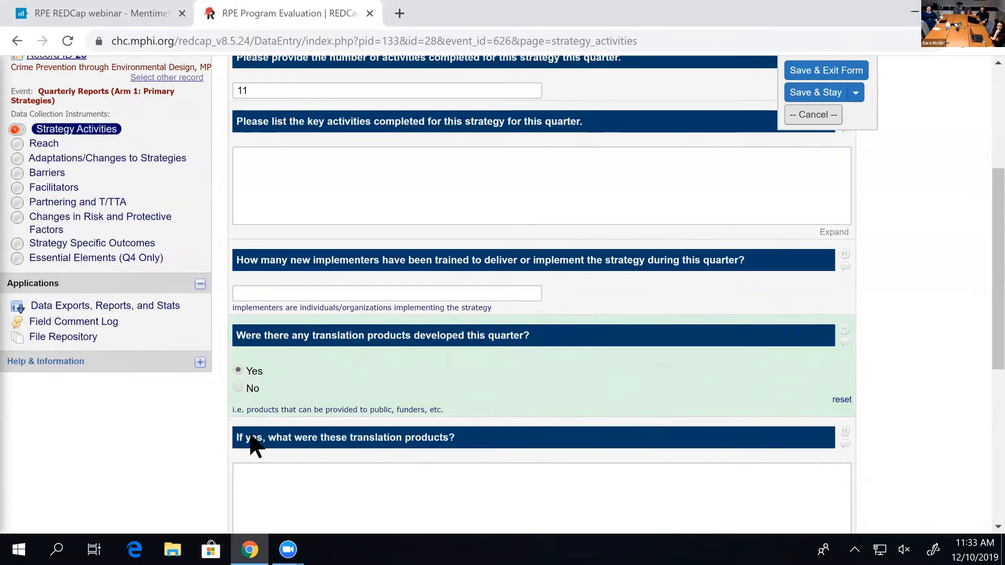
scroll(314, 450, down, 2)
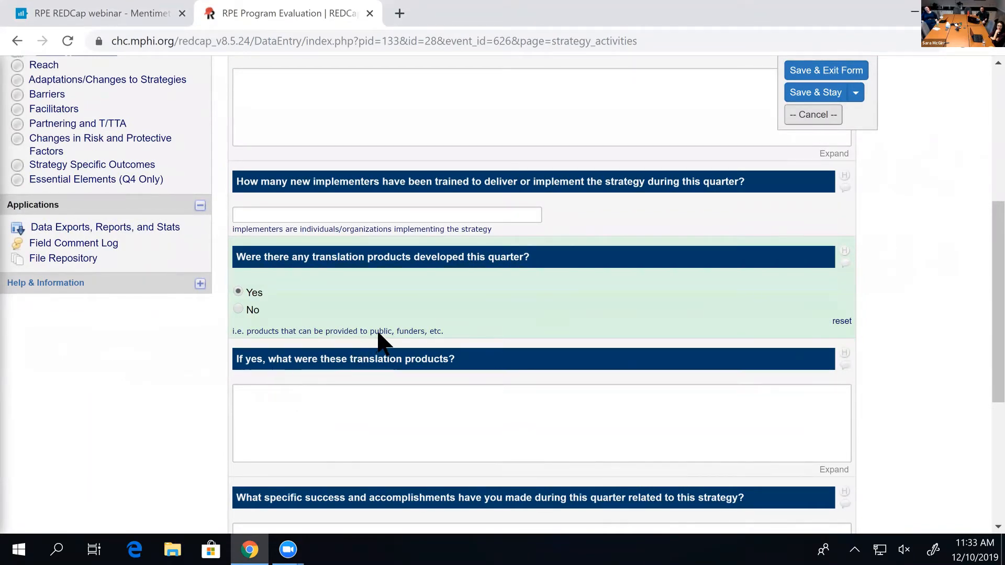
scroll(397, 329, up, 3)
scroll(692, 454, down, 1)
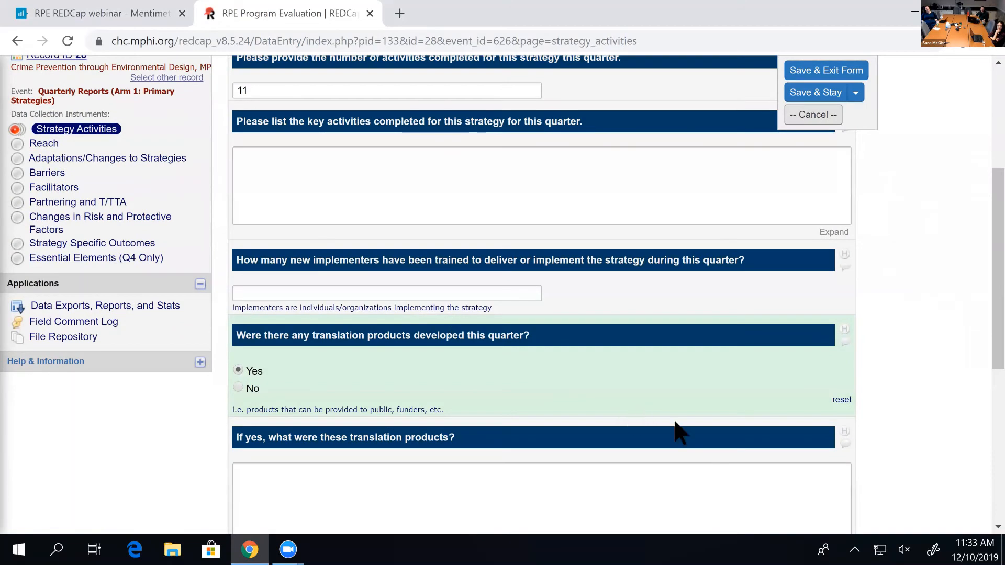
scroll(359, 506, up, 3)
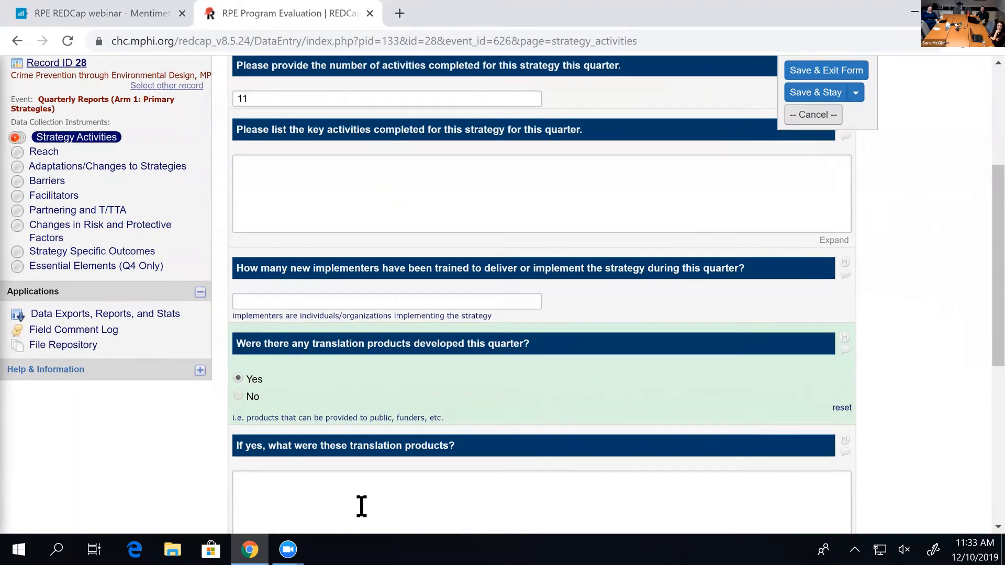
scroll(275, 449, down, 1)
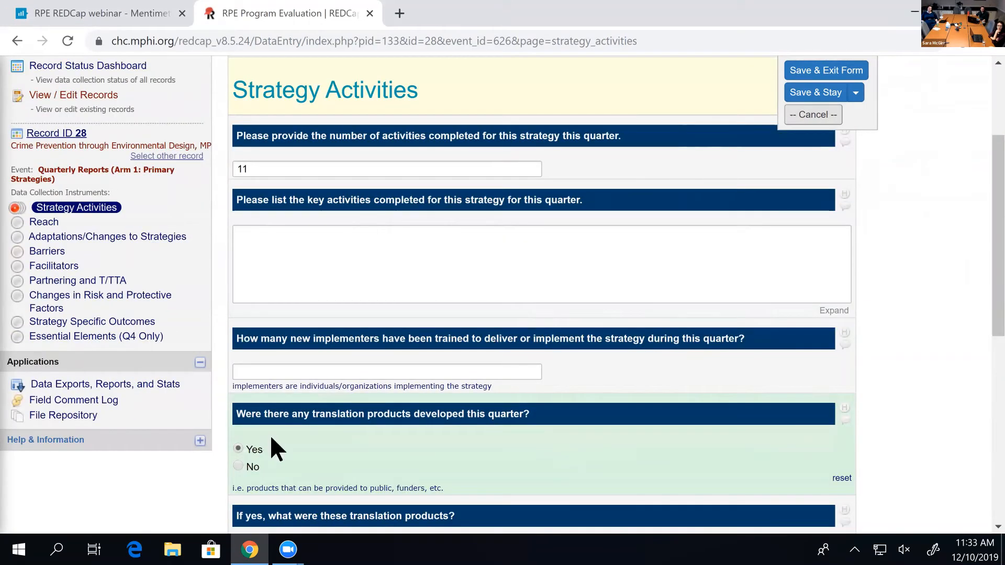
- Reset the answer to the translation products question
triple_click(235, 454)
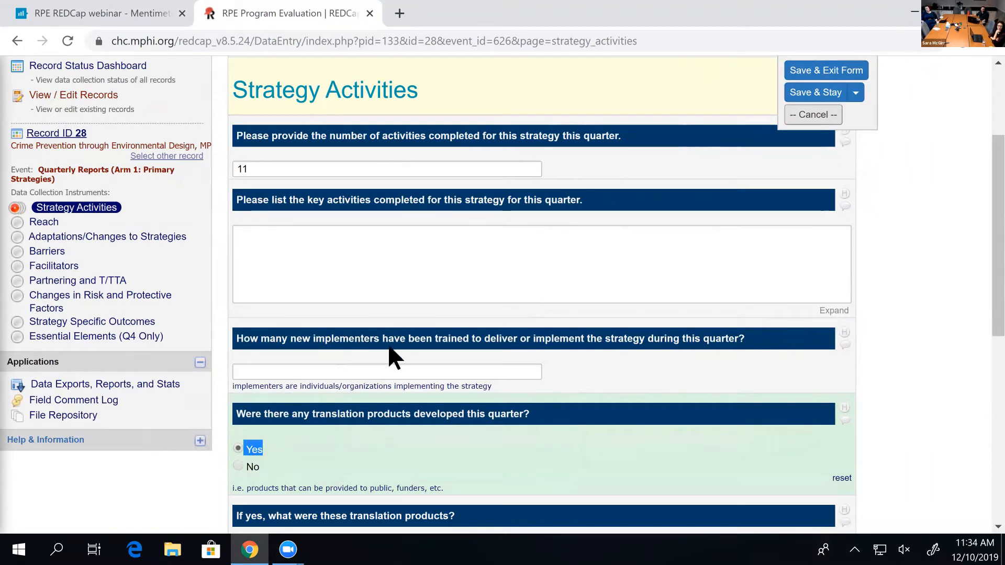
click(337, 460)
click(838, 478)
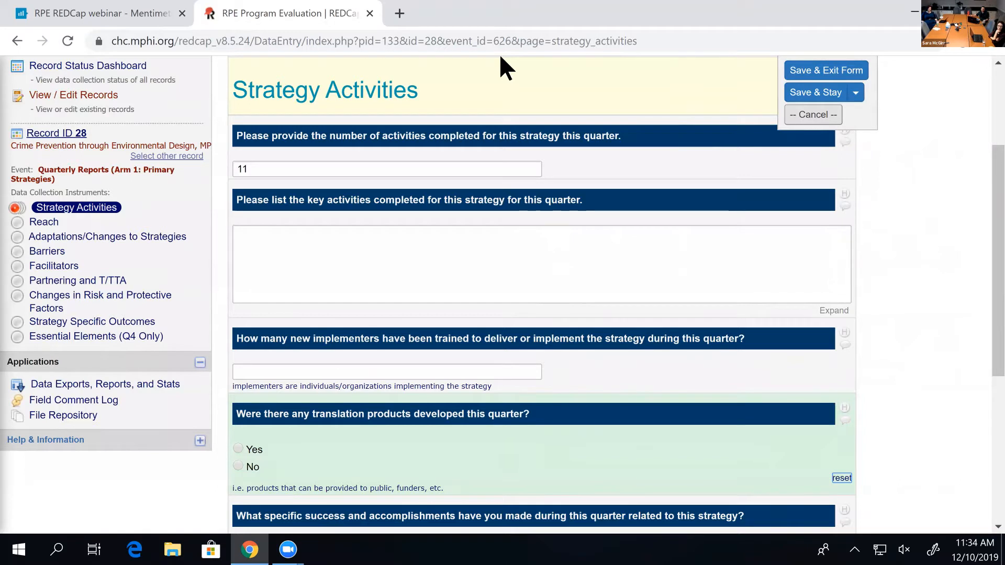
- Set the number of activities completed for the strategy this quarter to 111
click(398, 176)
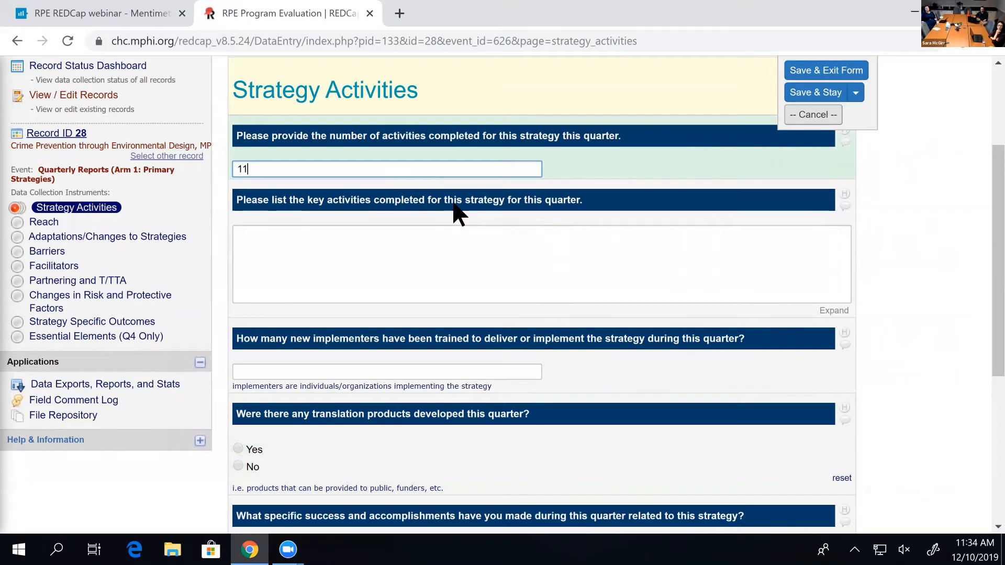
key(BackSpace)
key(BackSpace)
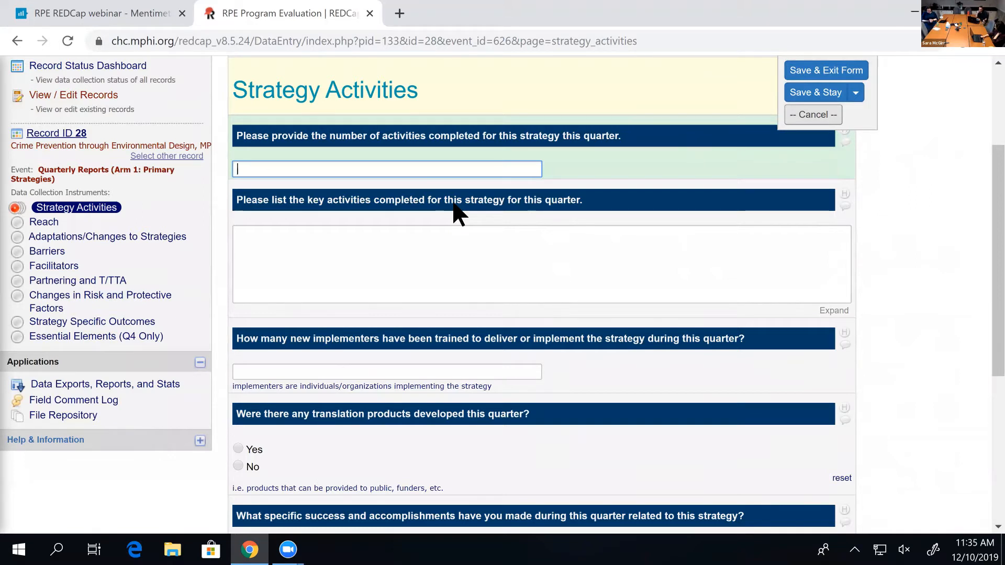
text(111)
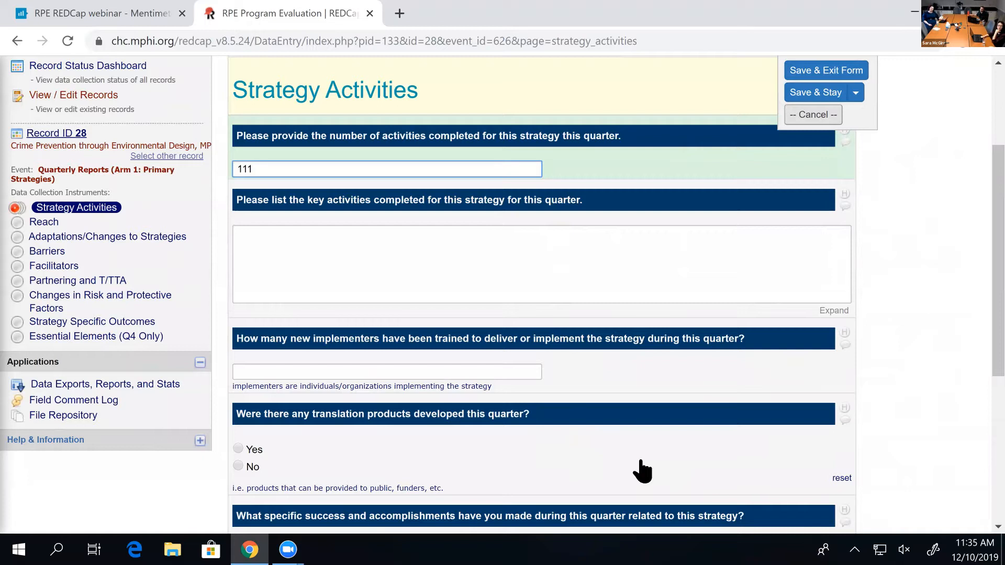
click(958, 60)
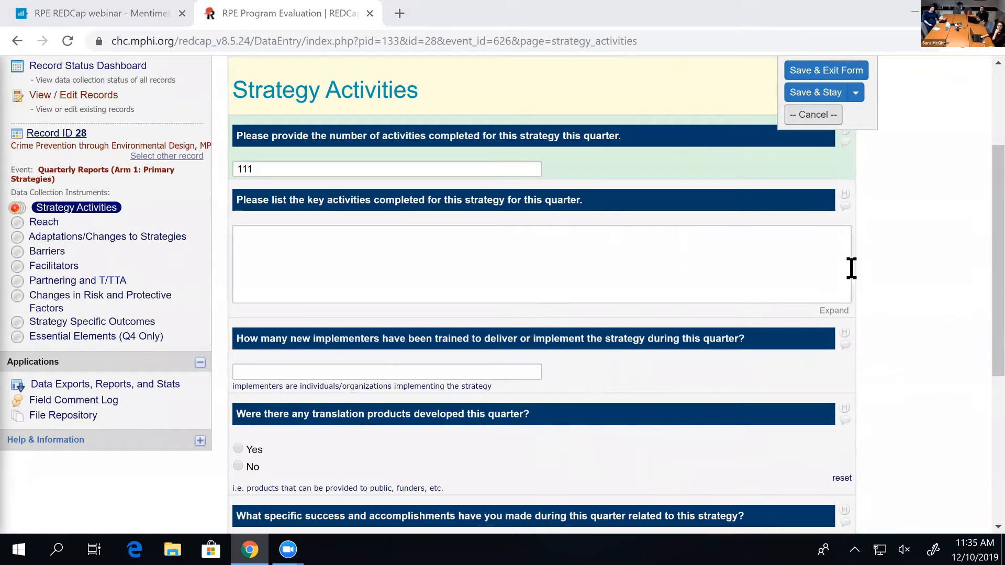
- Examine the remaining Strategy Activities questions, the form status field and the additional save options
scroll(807, 290, up, 1)
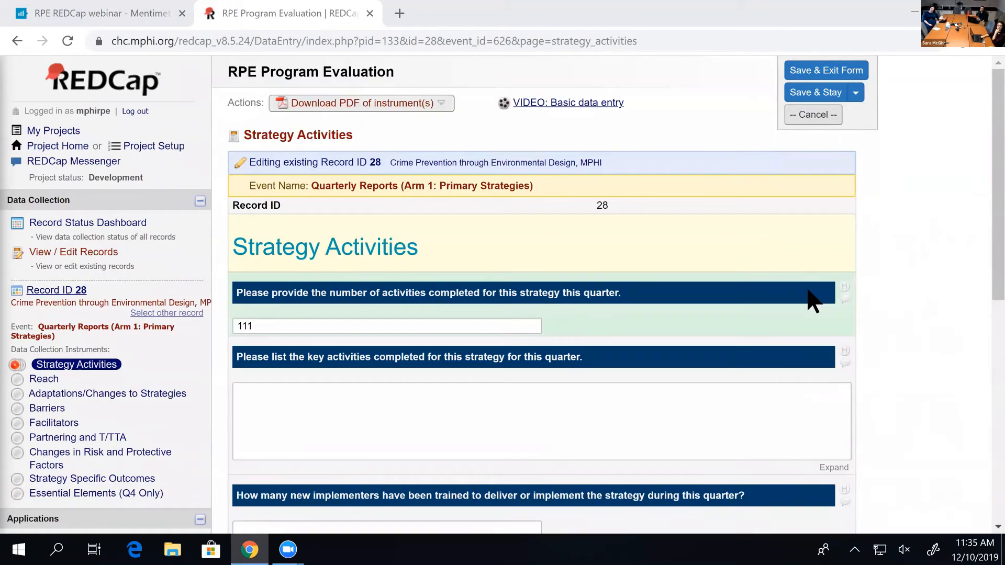
scroll(806, 287, down, 3)
scroll(809, 285, down, 1)
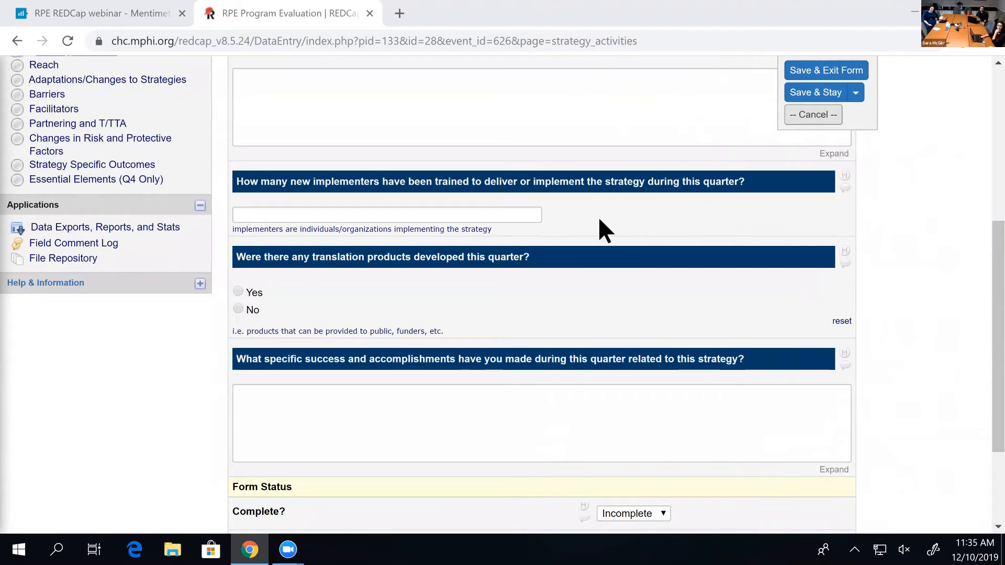
scroll(599, 220, down, 3)
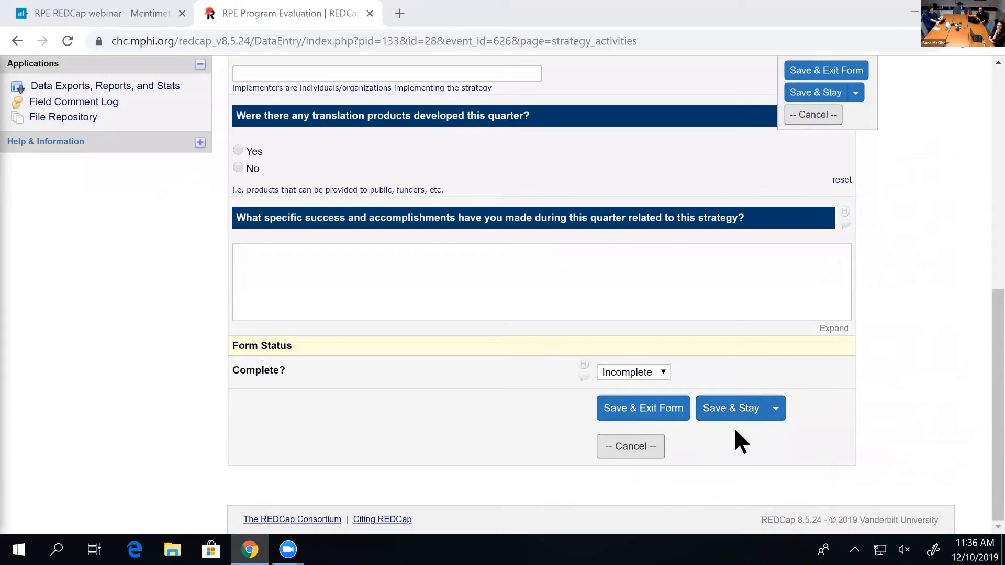
click(779, 410)
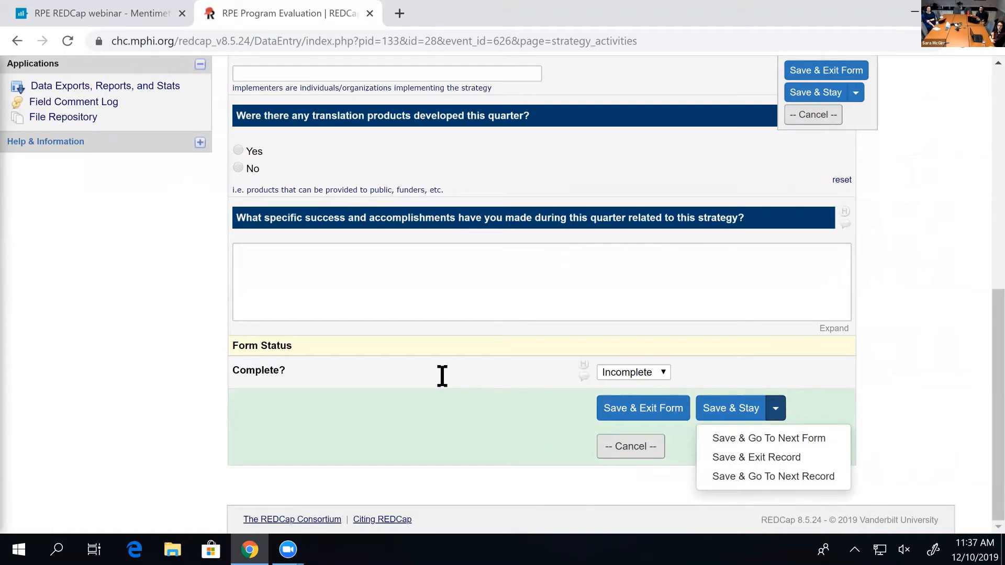
scroll(242, 426, up, 5)
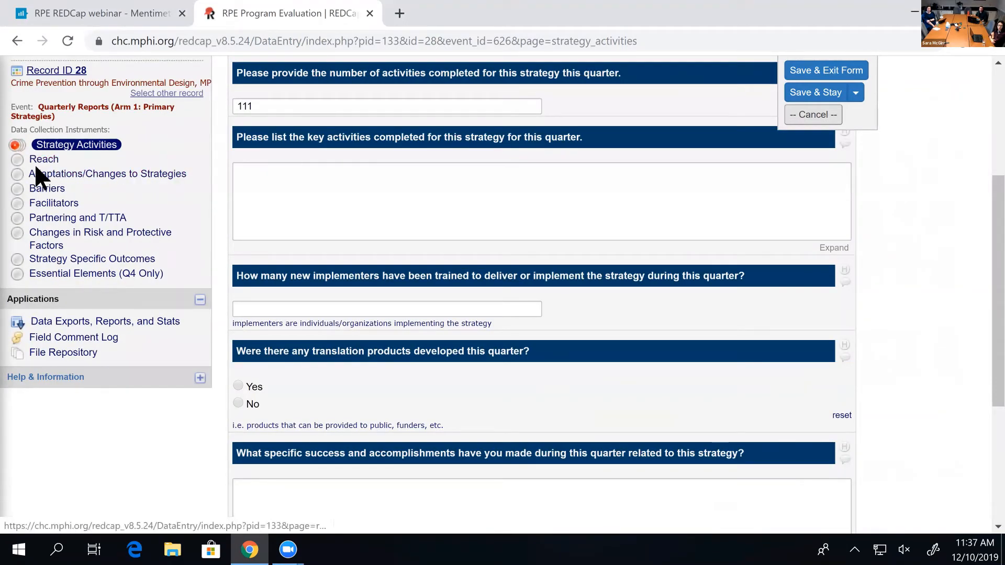
- Review the save options of the Strategy Activities form, then save record 28's entries while staying on the form
scroll(762, 287, down, 1)
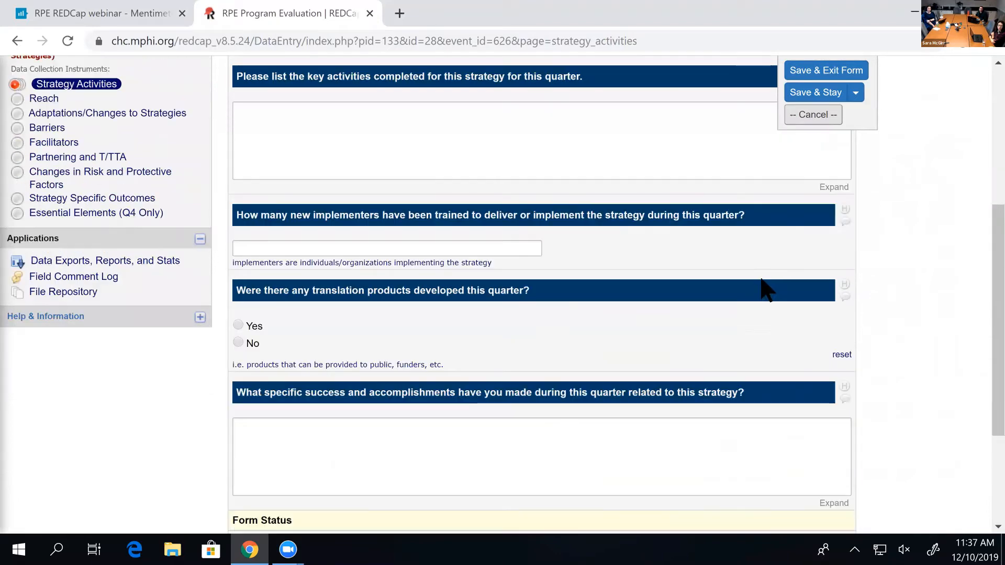
scroll(764, 290, down, 3)
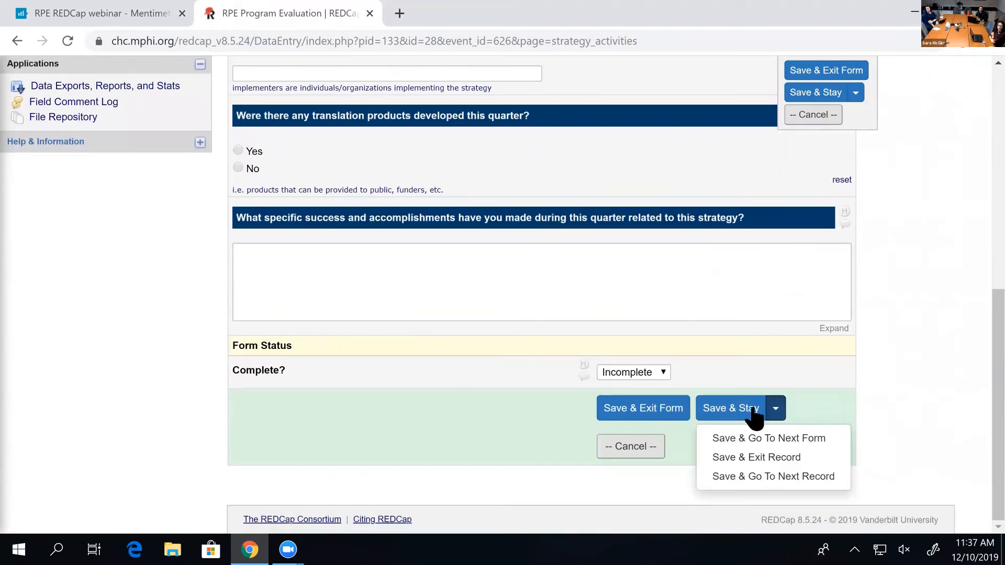
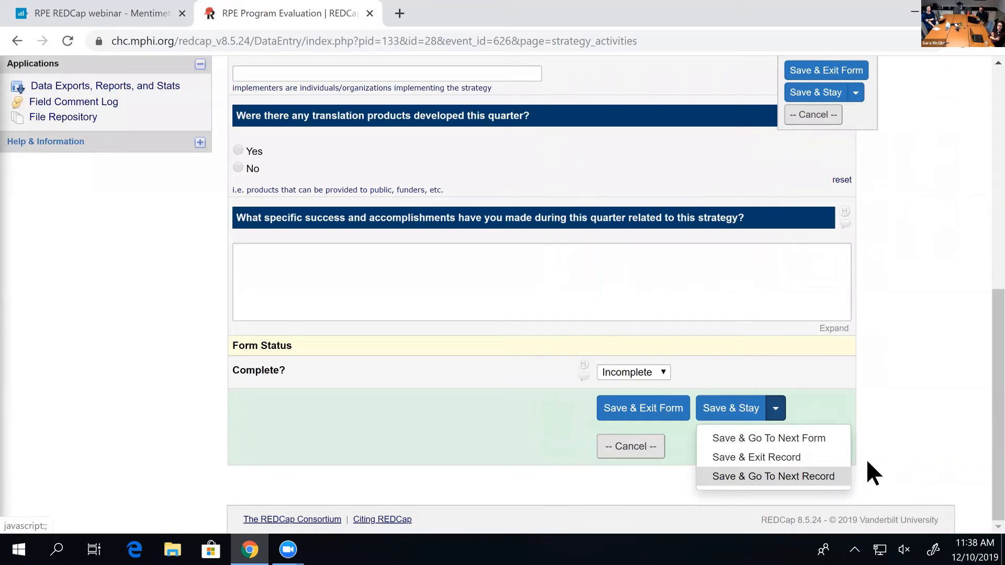
click(821, 477)
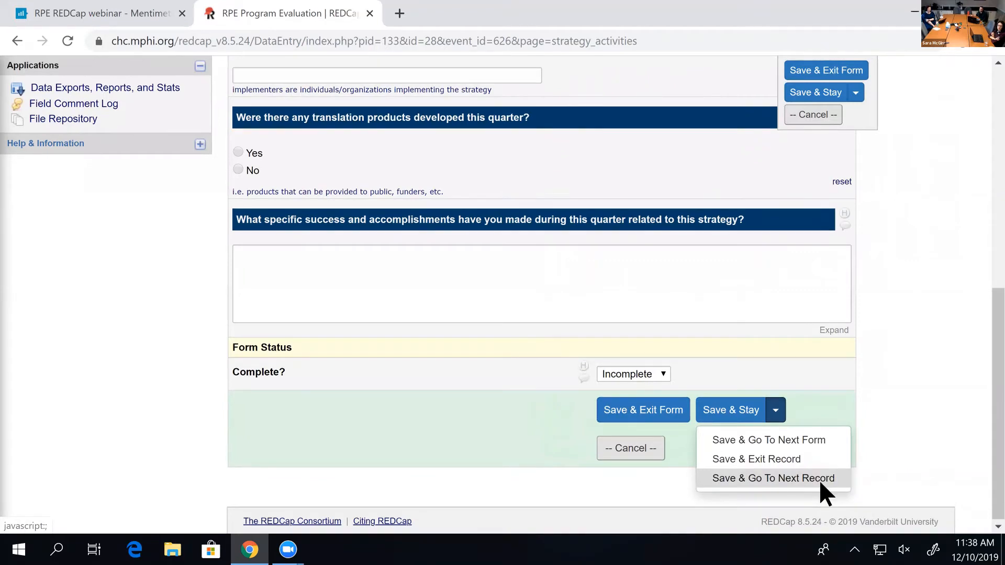
scroll(596, 327, up, 1)
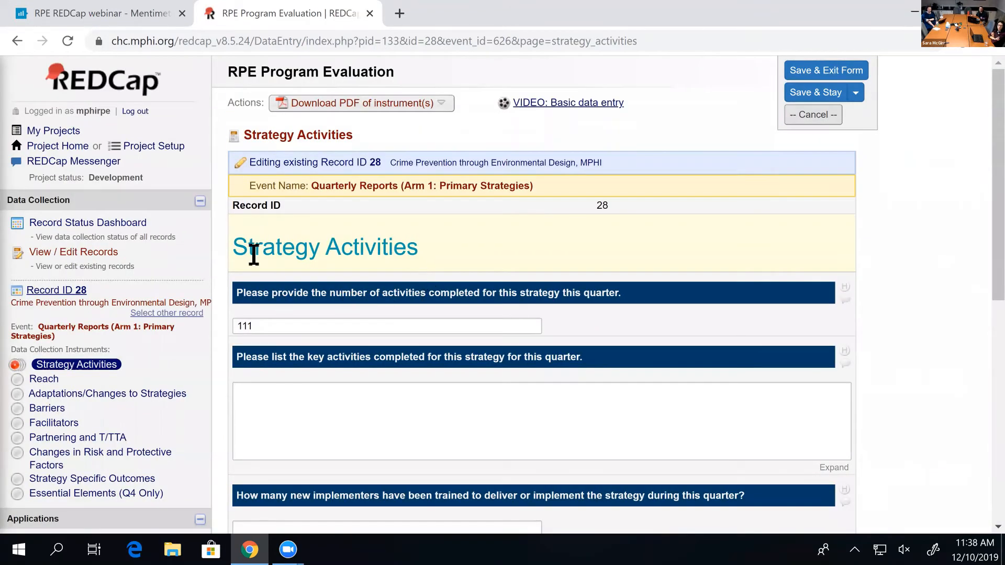
drag(233, 249, 417, 249)
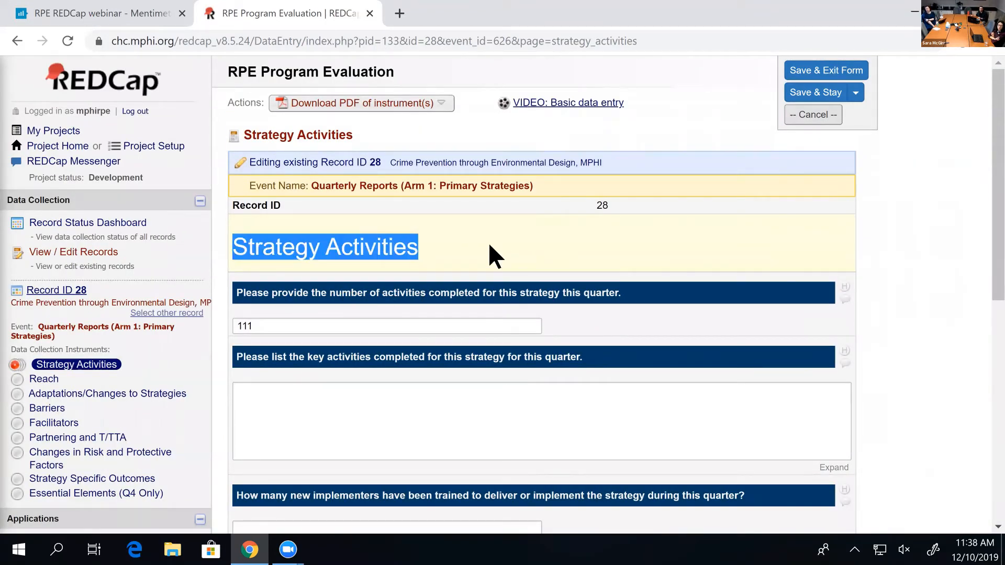
scroll(474, 236, down, 9)
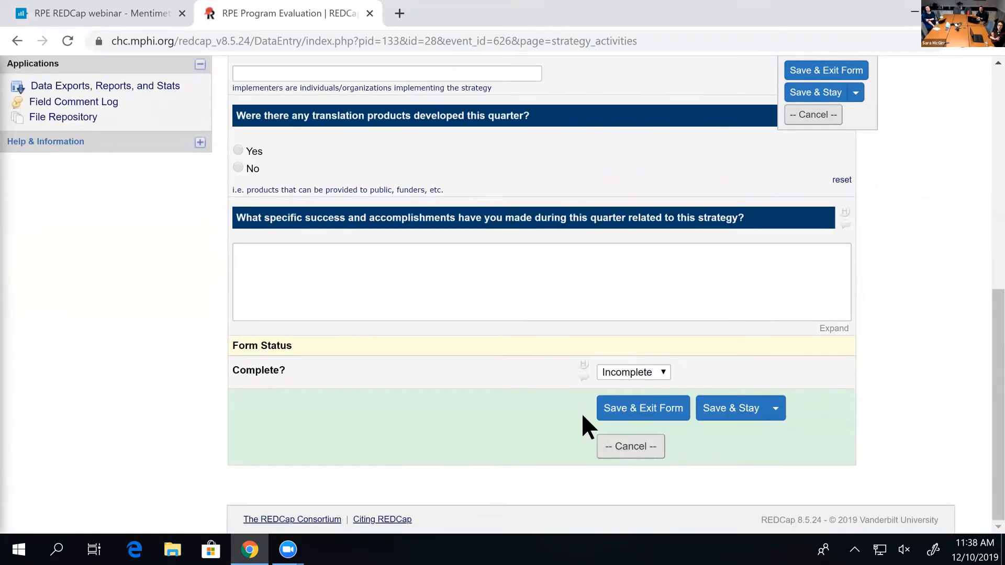
click(750, 412)
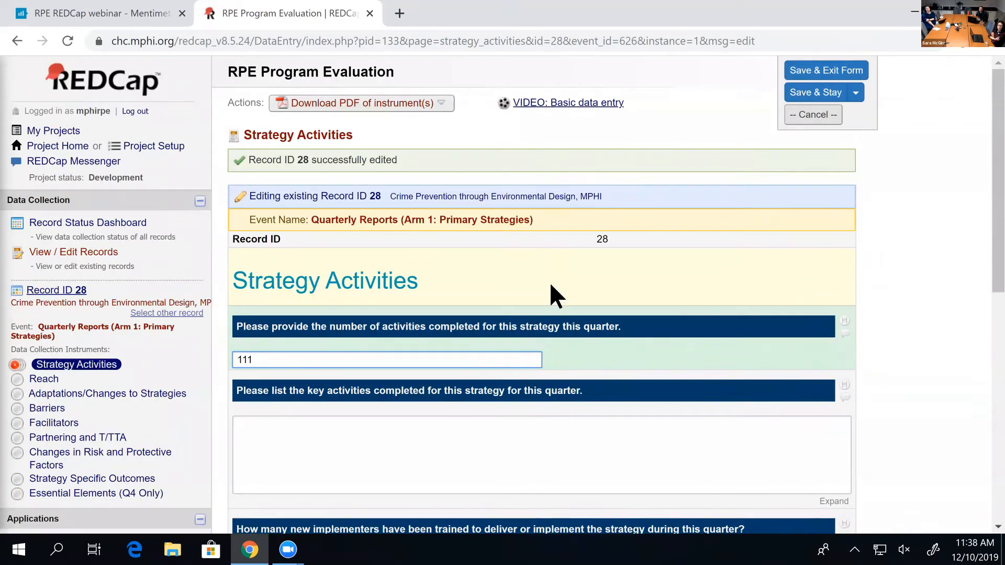
scroll(555, 291, down, 2)
scroll(280, 172, up, 3)
click(244, 160)
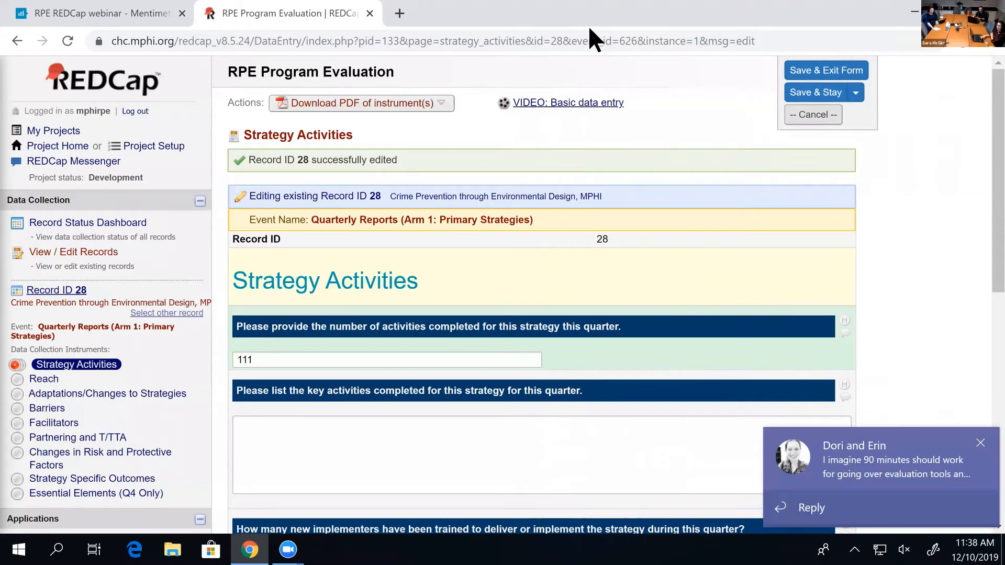
- Dismiss the incoming chat notification, silence Microsoft Teams with the do not disturb status, and return to the Strategy Activities form
click(980, 443)
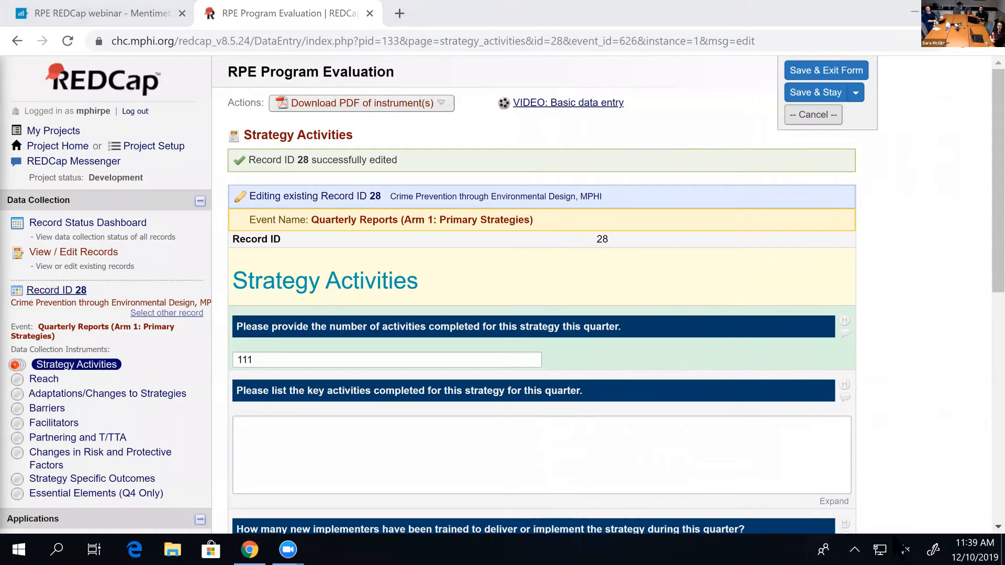
click(854, 550)
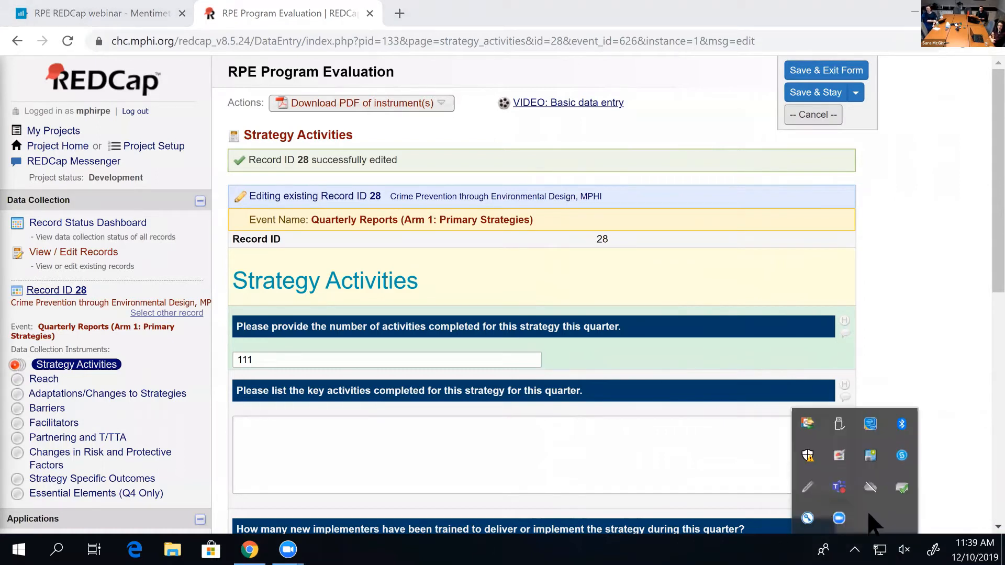
click(846, 484)
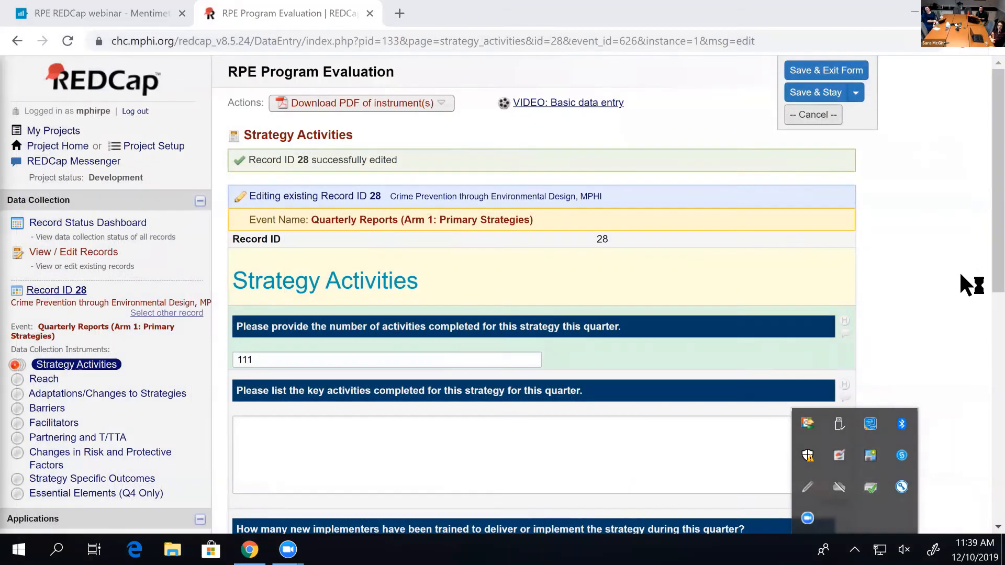
click(969, 283)
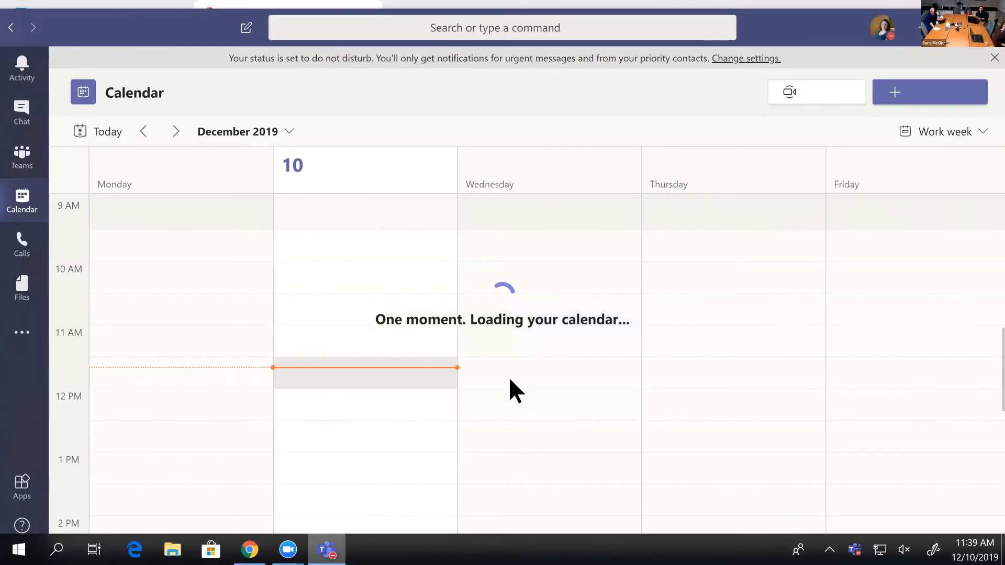
click(322, 544)
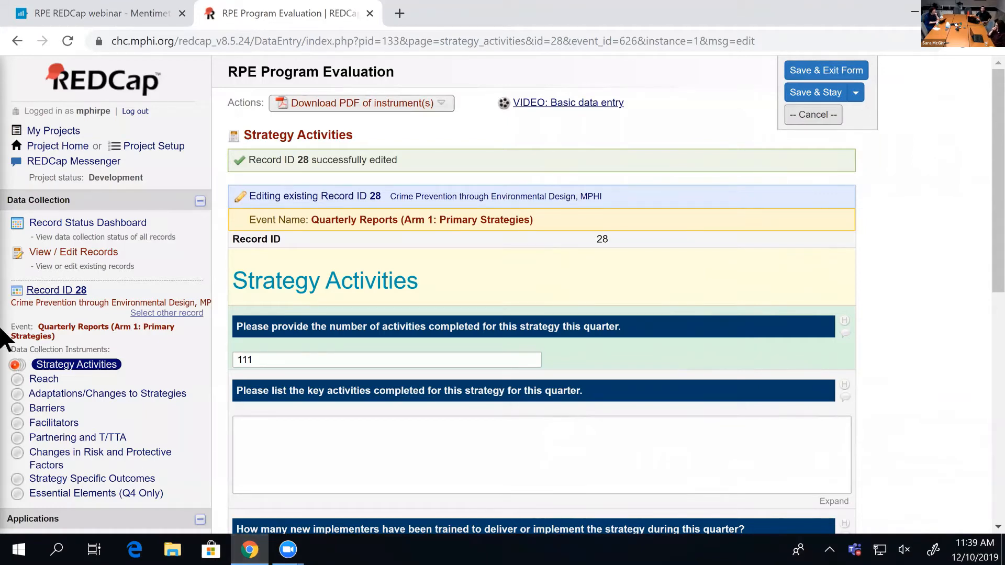
- Review the Strategy Specific Outcomes questions for record 28 and the completion field of the Essential Elements (Q4 Only) form
scroll(282, 277, down, 1)
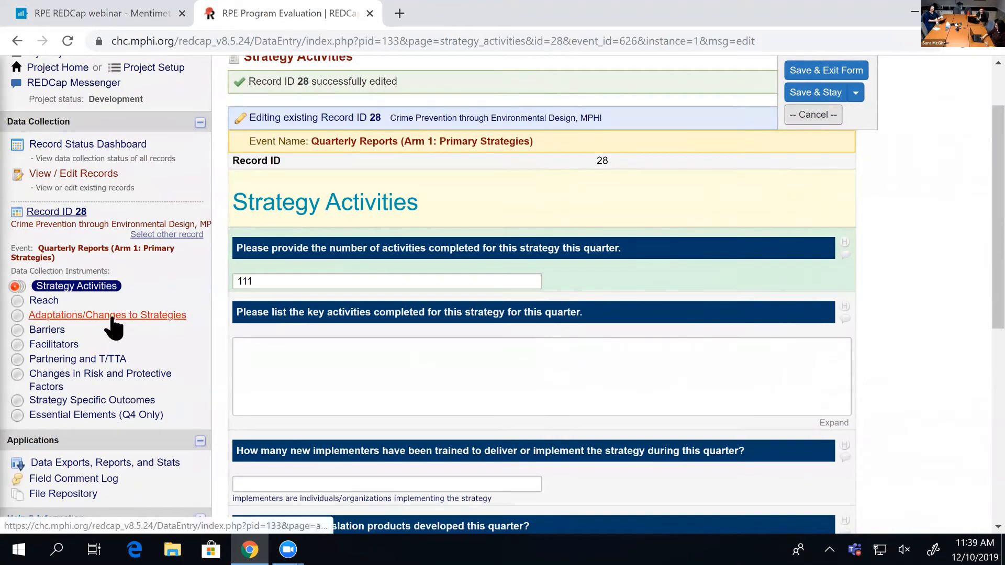
click(121, 400)
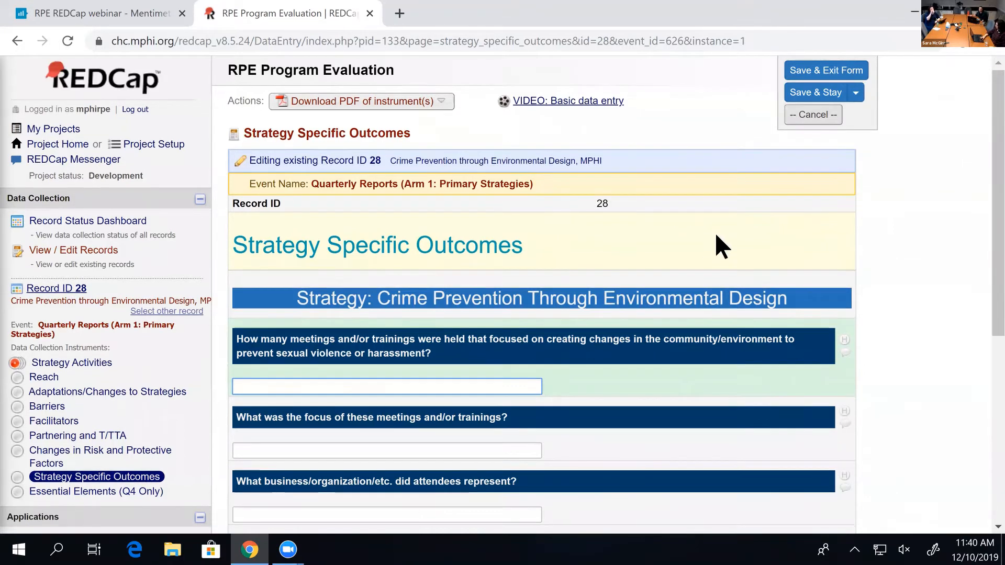
scroll(714, 238, down, 1)
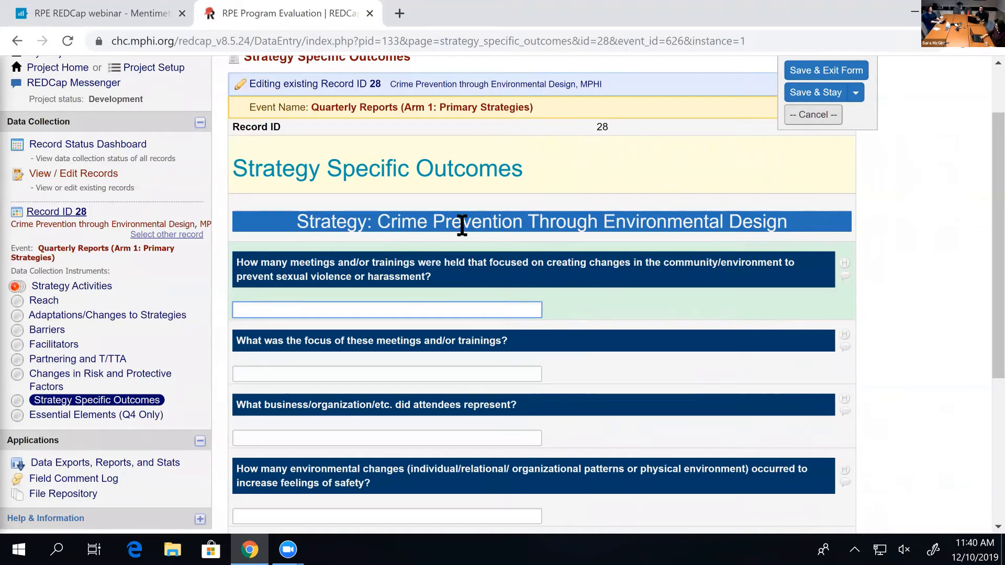
scroll(469, 229, down, 5)
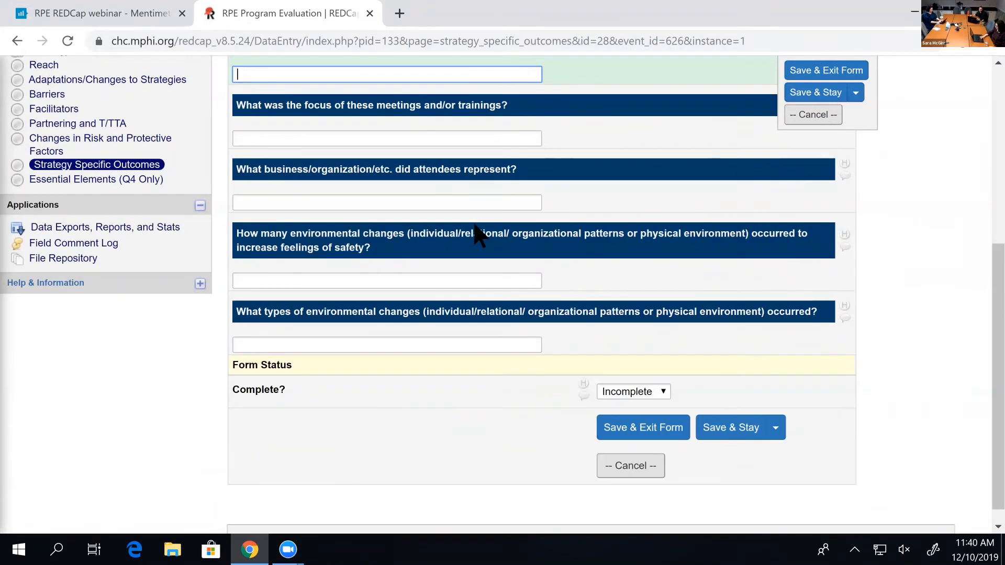
scroll(474, 230, up, 3)
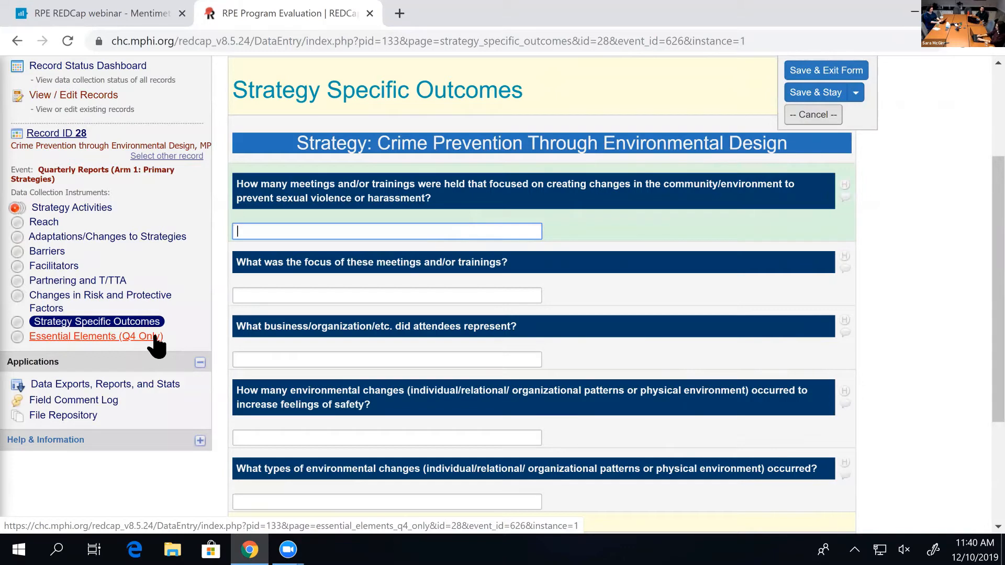
click(156, 338)
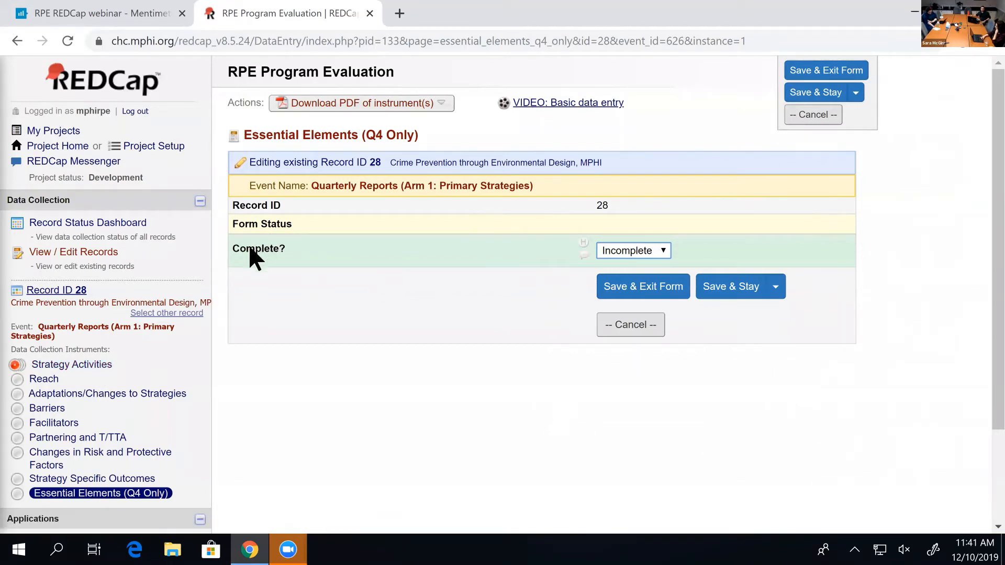
drag(233, 249, 281, 253)
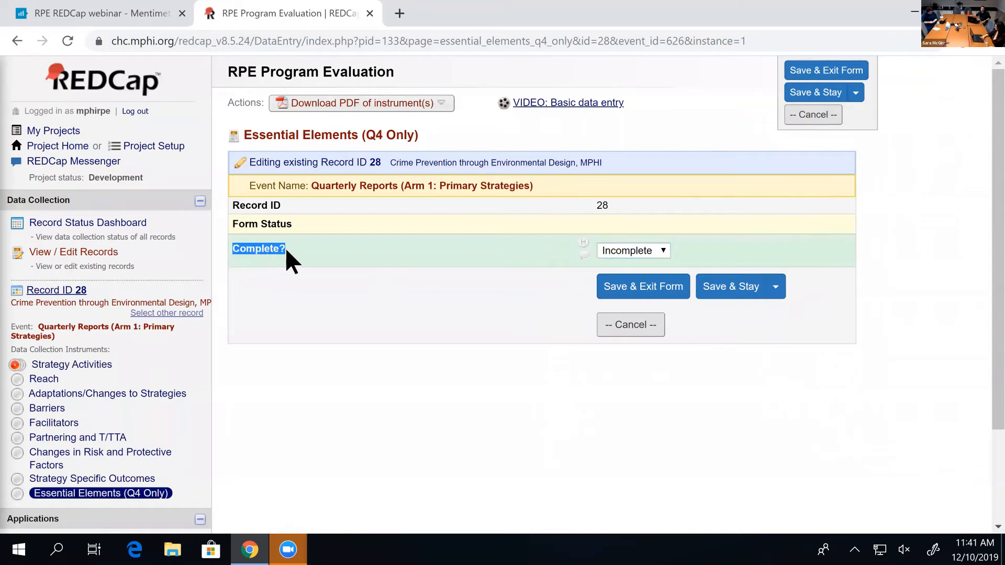
- Mark record 28's Strategy Activities form as Complete, then save and exit the form
click(83, 362)
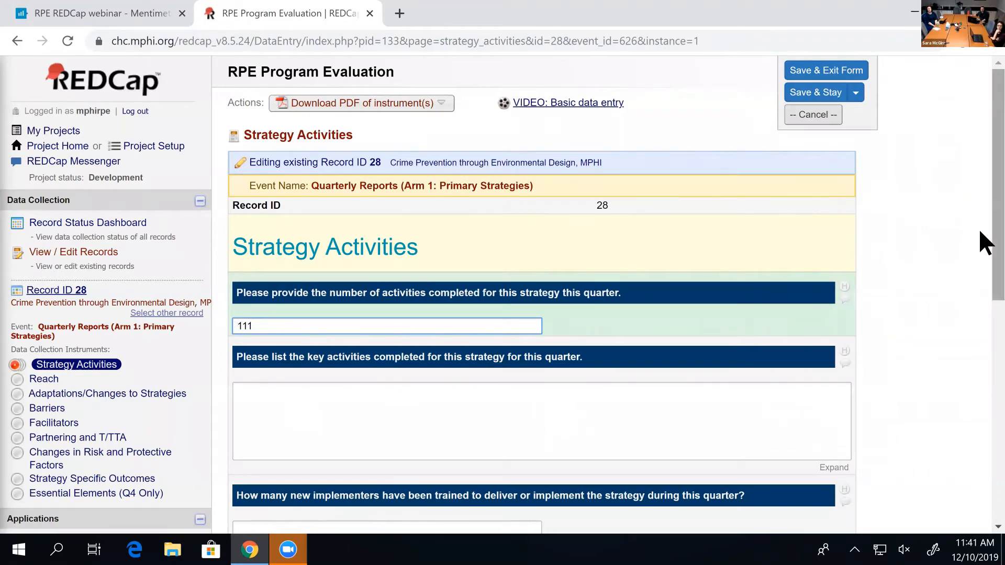
drag(980, 233, 978, 443)
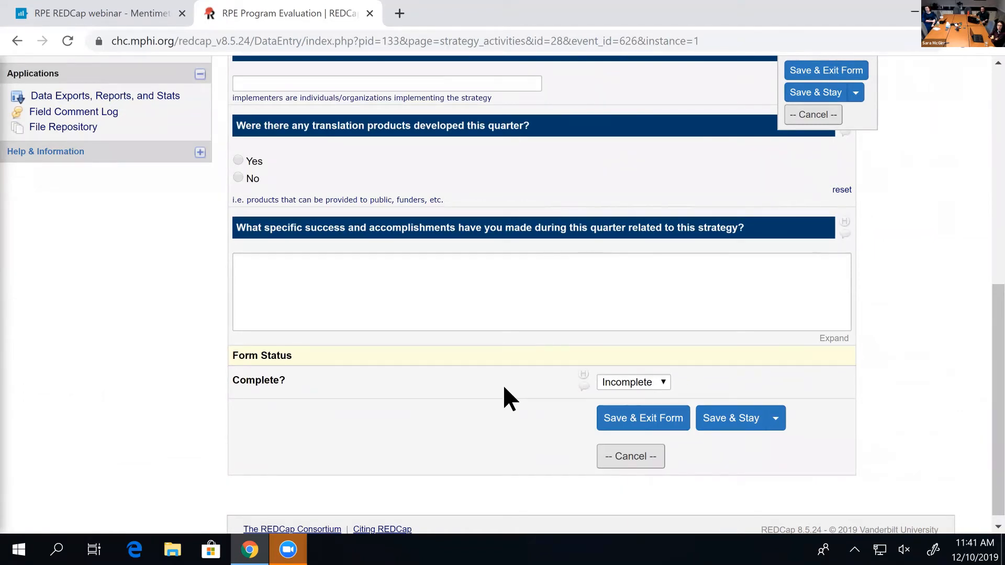
click(659, 385)
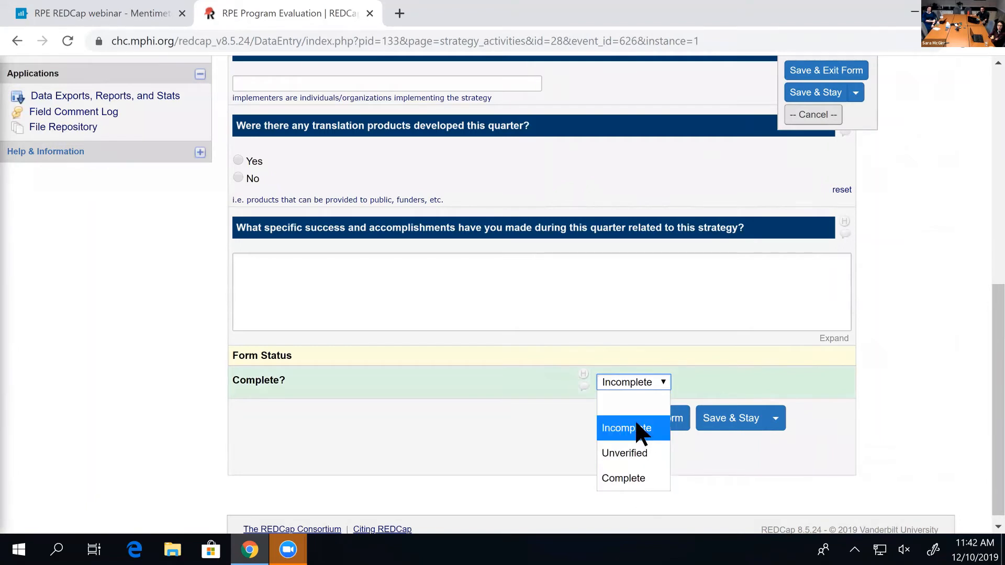
click(649, 480)
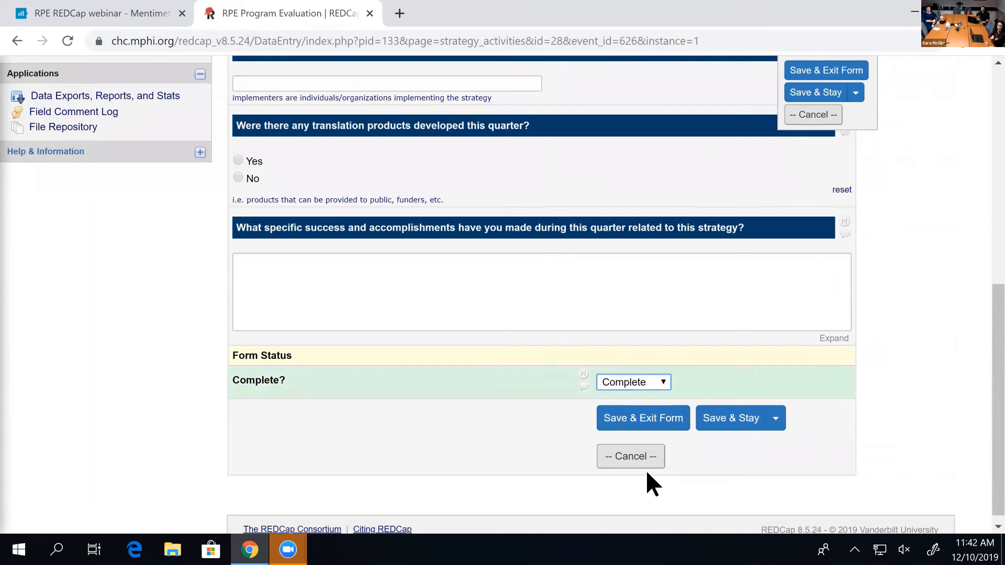
click(673, 434)
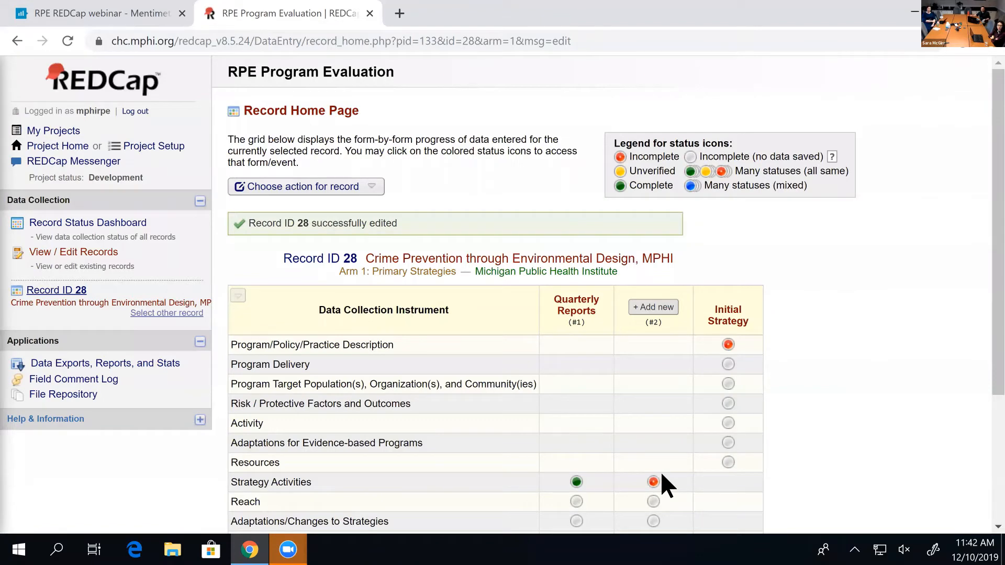
- Change the first quarterly report's Strategy Activities form status to Unverified, then save and exit the form
scroll(658, 471, down, 2)
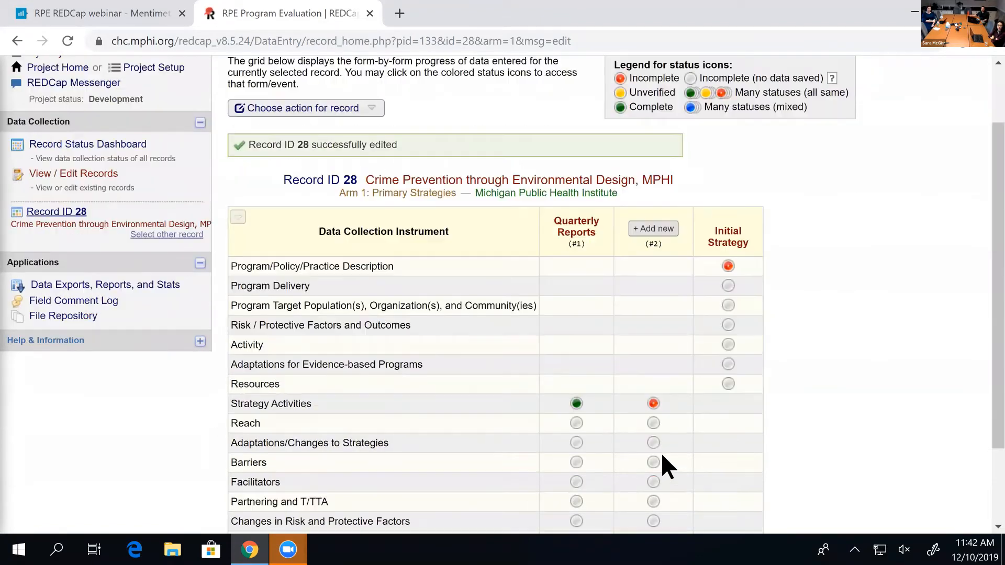
click(577, 403)
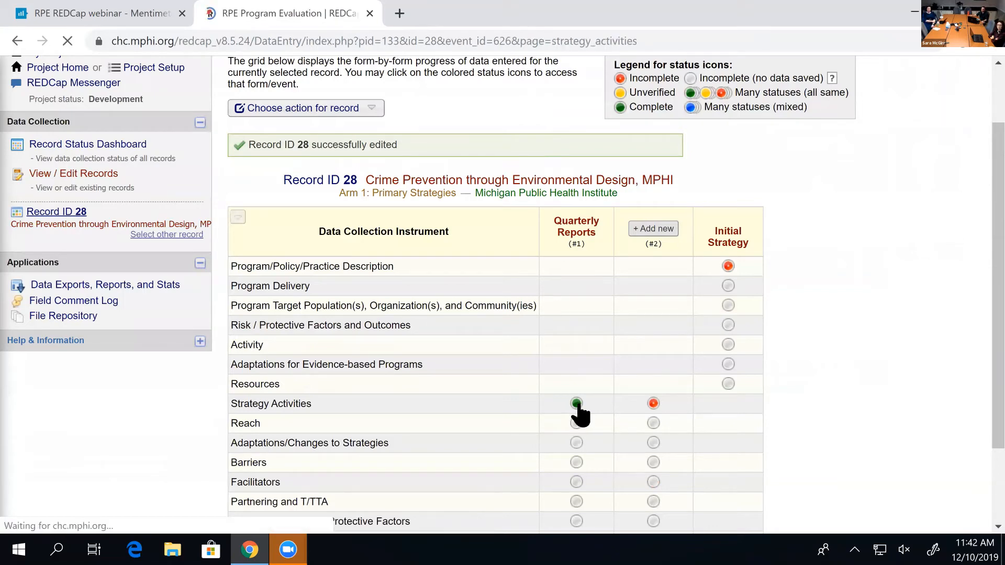
scroll(578, 408, down, 9)
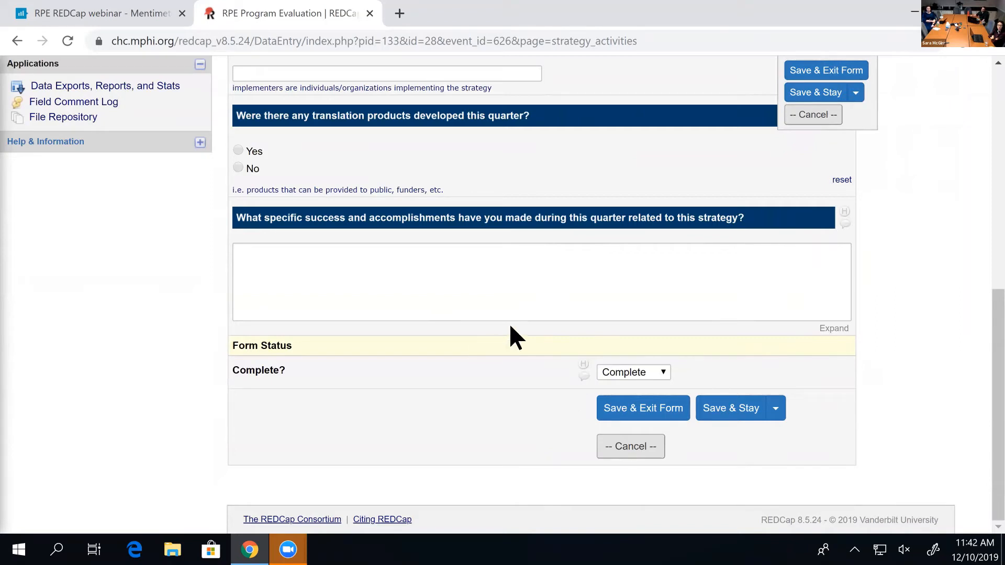
click(643, 370)
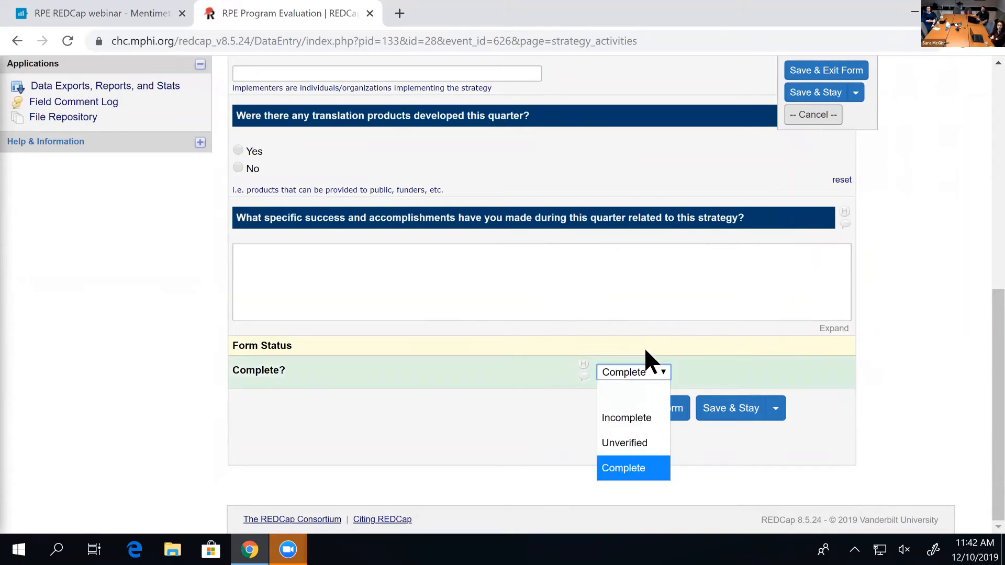
click(644, 445)
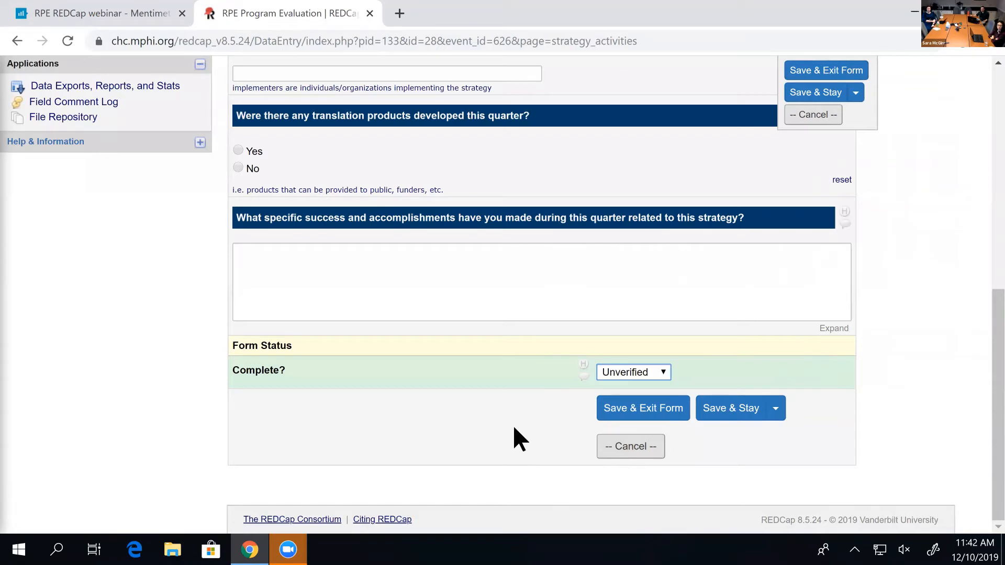
click(671, 412)
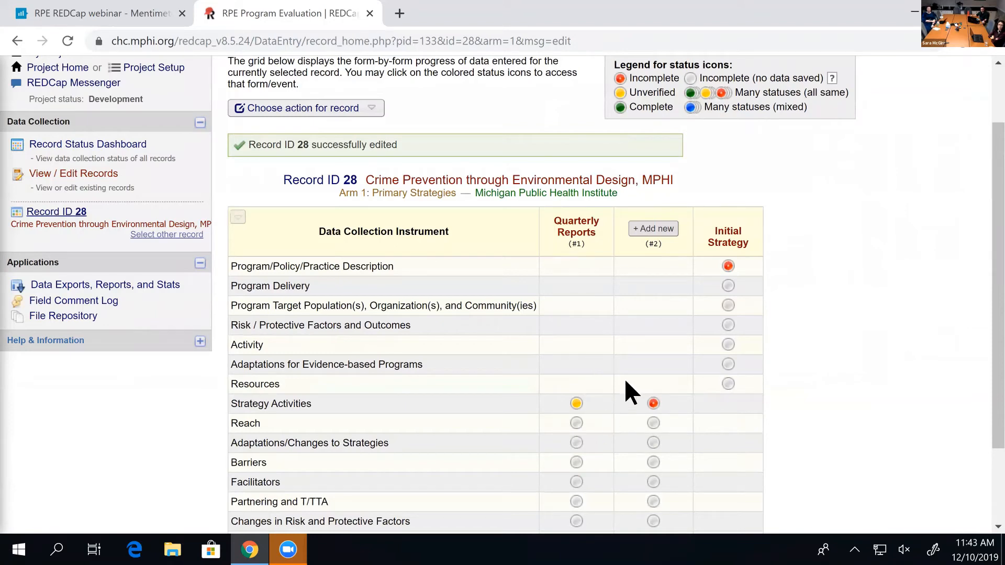
- Mark the first quarterly report's Strategy Activities form as Complete, then save and exit the form
click(574, 404)
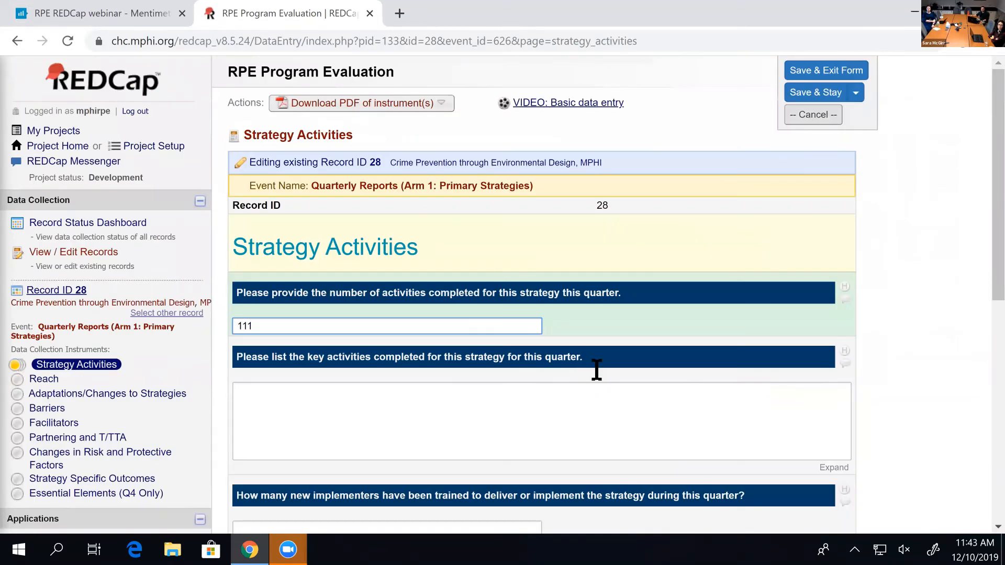
scroll(594, 366, down, 5)
scroll(607, 418, down, 1)
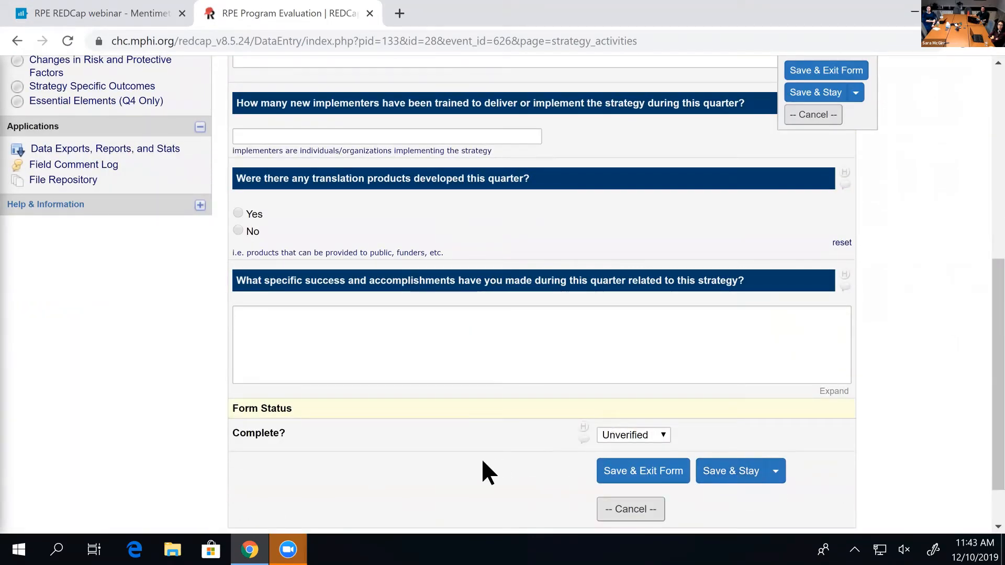
click(649, 434)
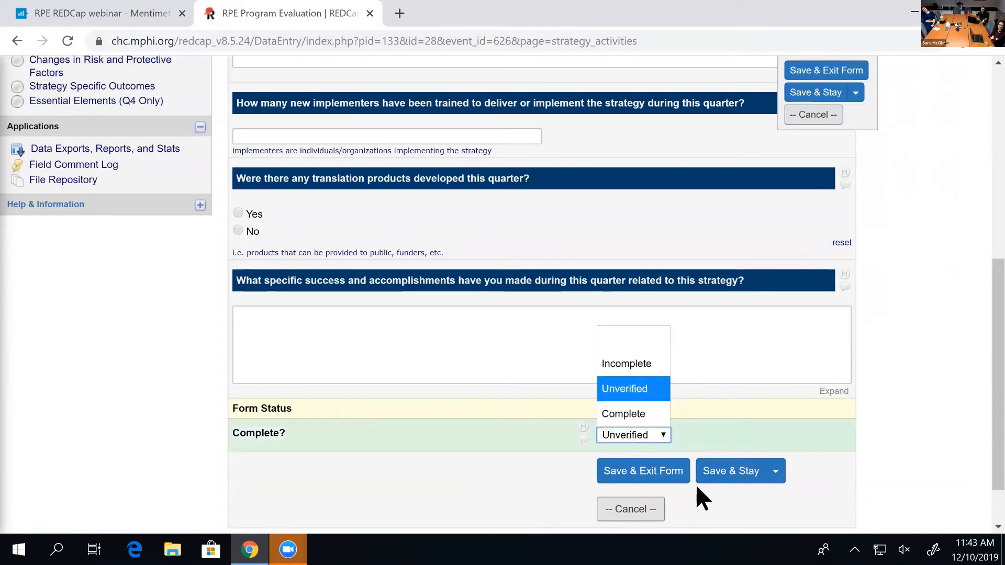
click(638, 414)
click(647, 468)
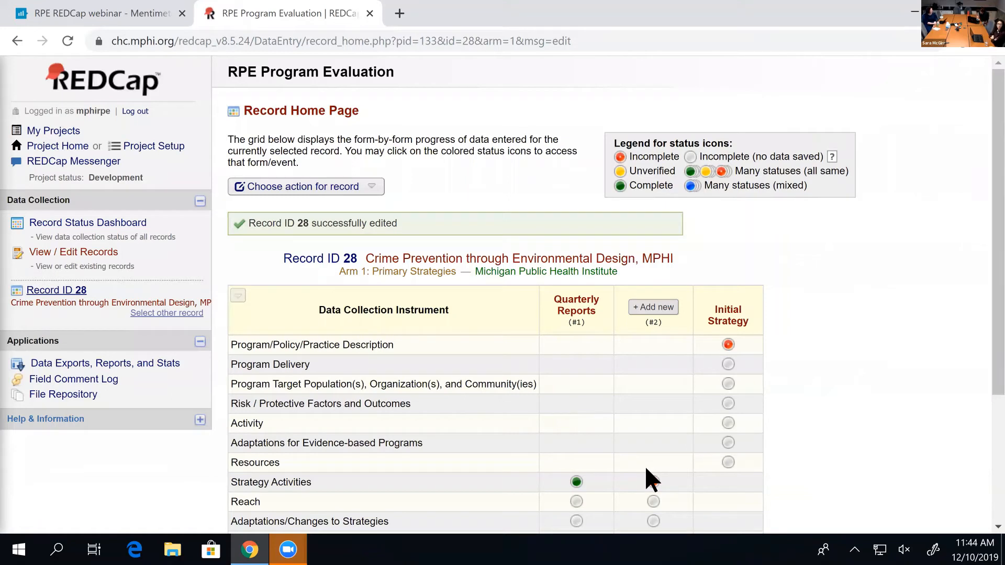
- View the list of existing records under Arm 2: Supplementary Work on the View / Edit Records page
click(91, 253)
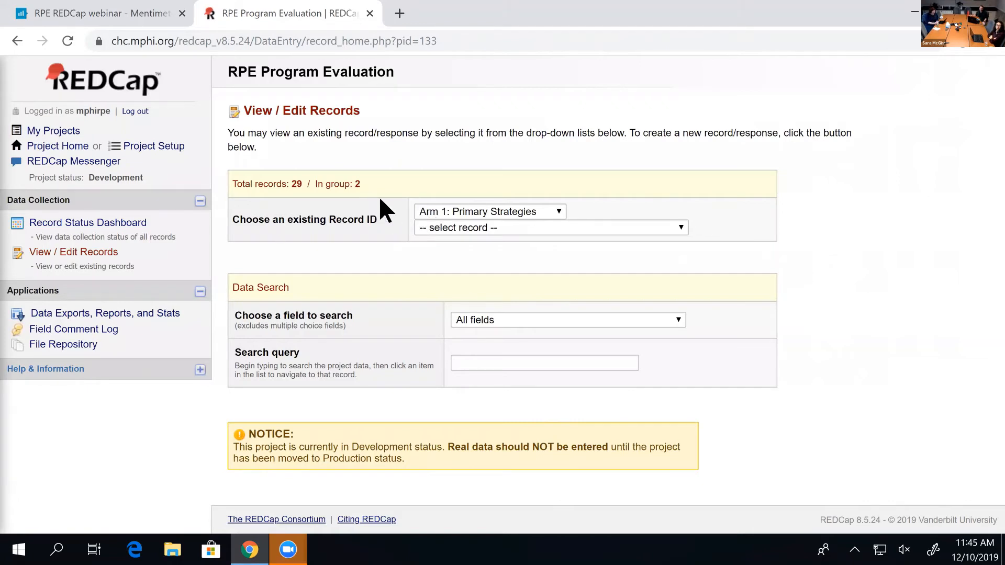
click(418, 211)
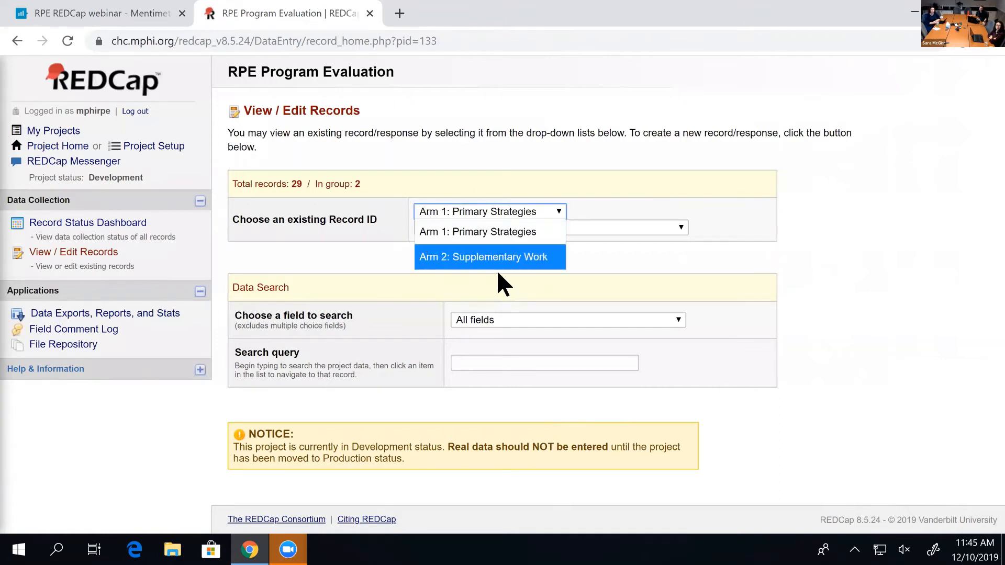
click(544, 258)
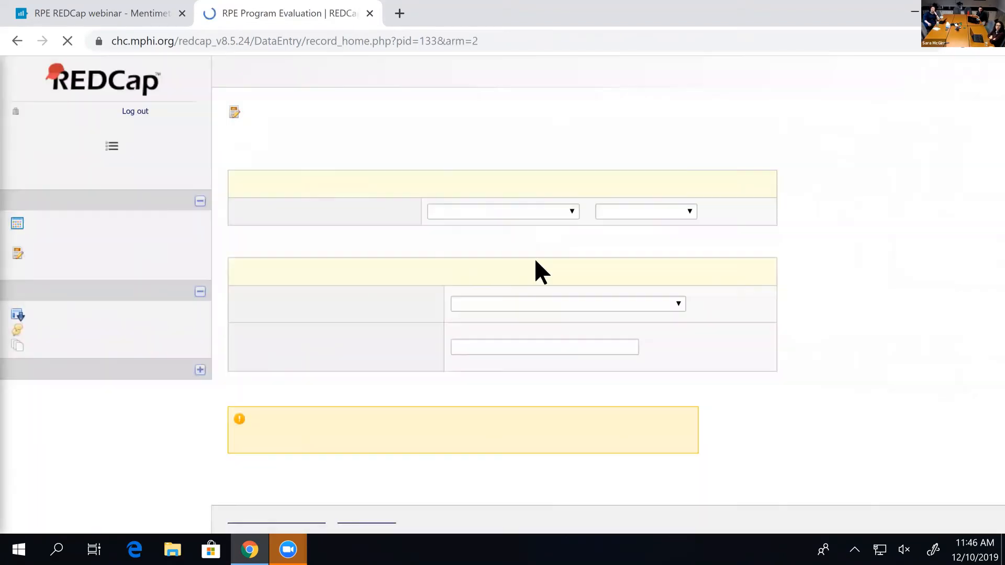
click(628, 212)
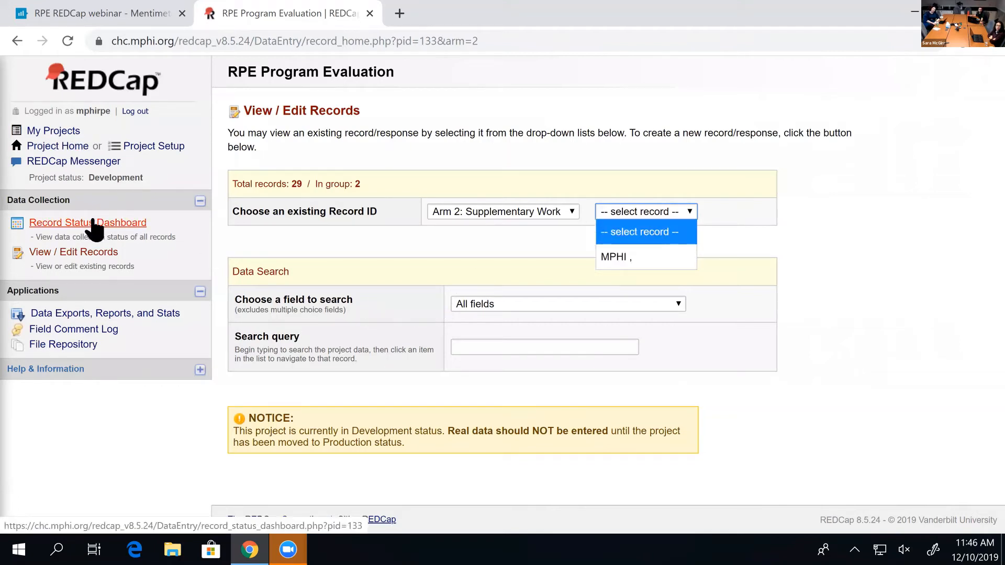
- Open the Record Status Dashboard and switch its display from Quarterly Reports to the default dashboard
click(119, 227)
click(120, 226)
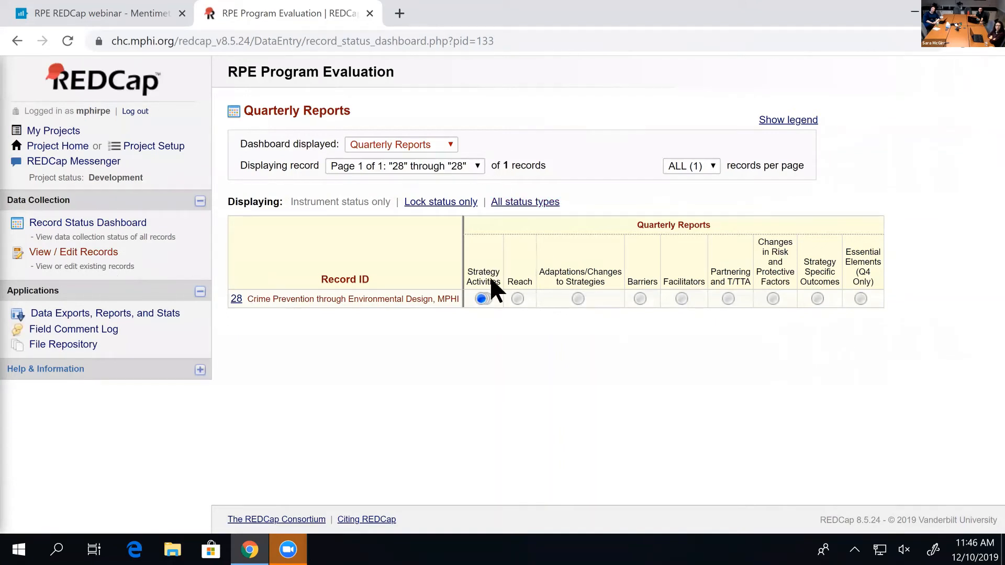
click(393, 146)
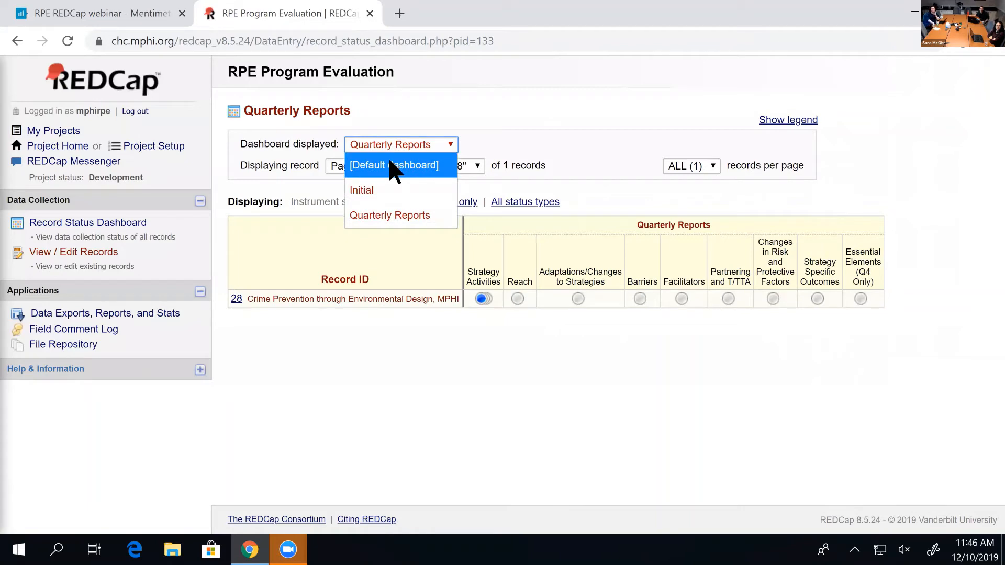
click(389, 165)
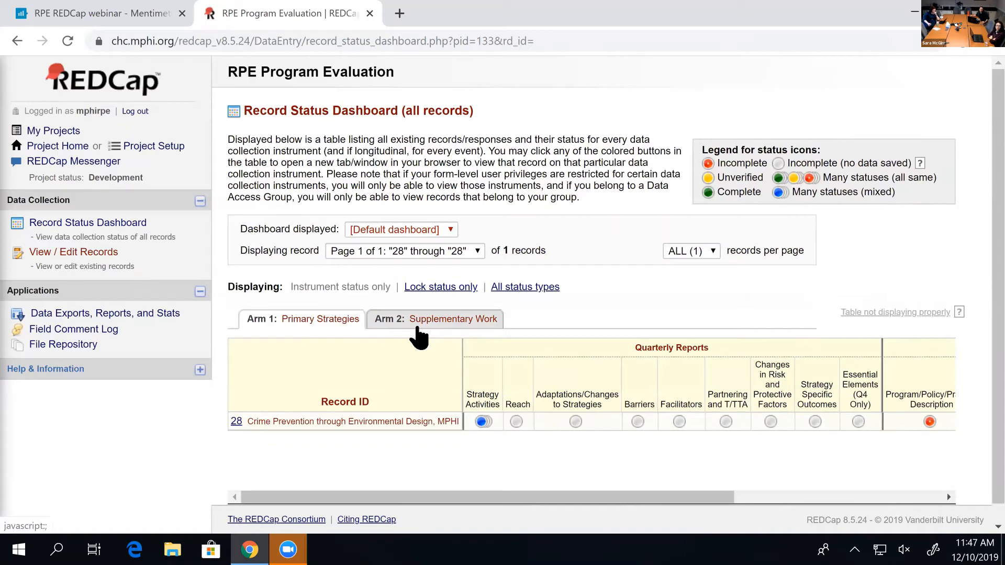
- Open the Other Work form of the MPHI record in Arm 2: Supplementary Work
click(422, 338)
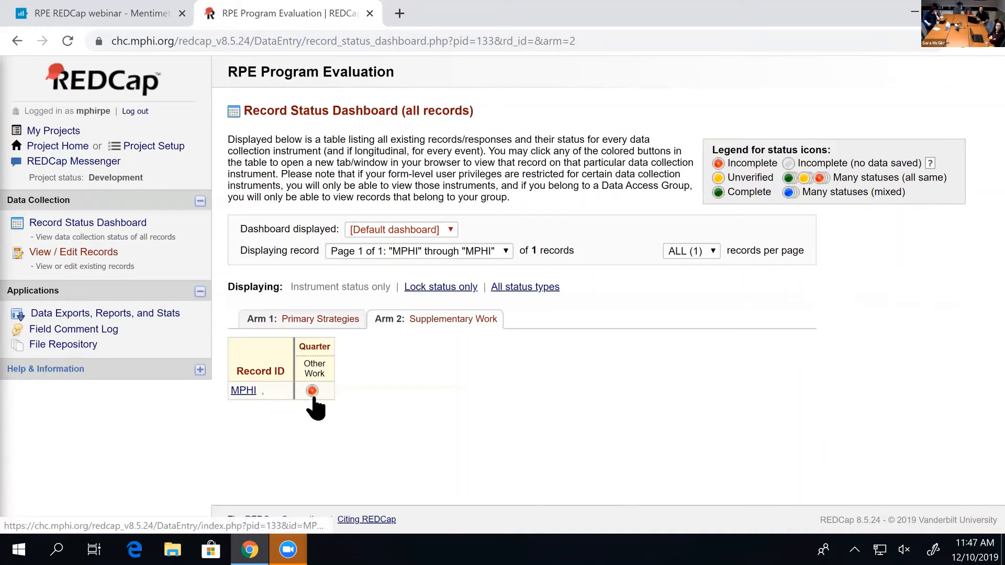
click(251, 387)
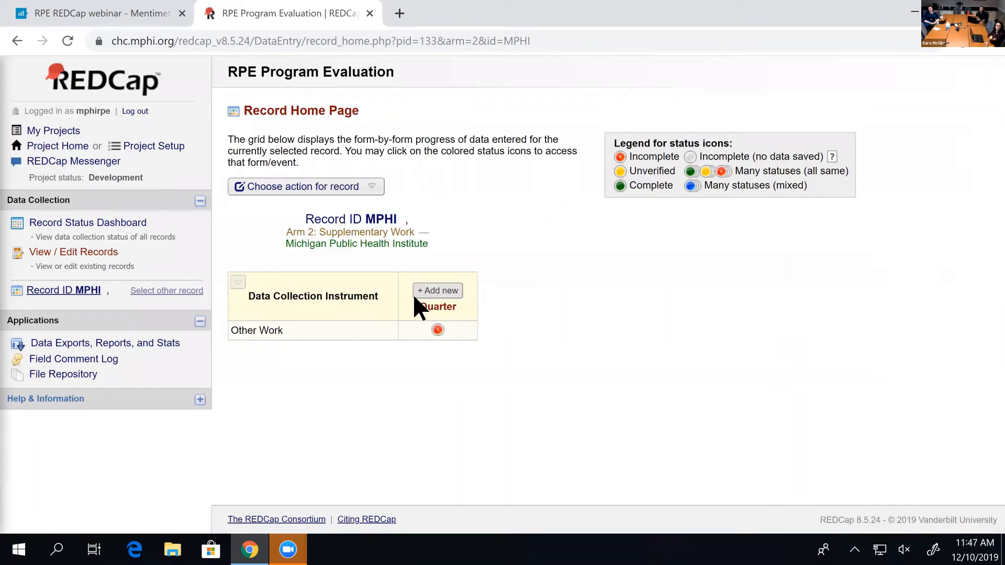
click(437, 329)
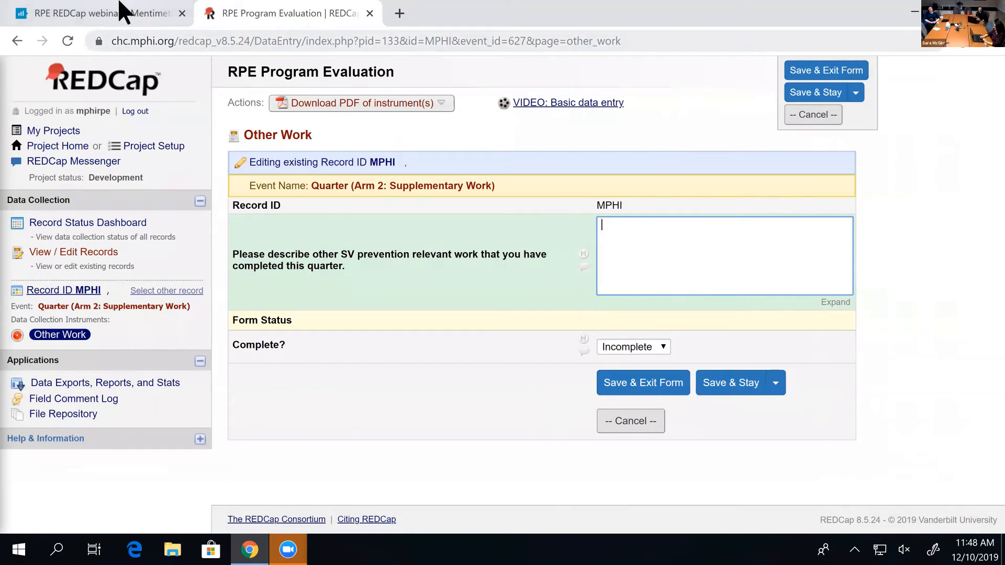
- Switch to the Mentimeter presentation for the RPE REDCap webinar
click(94, 14)
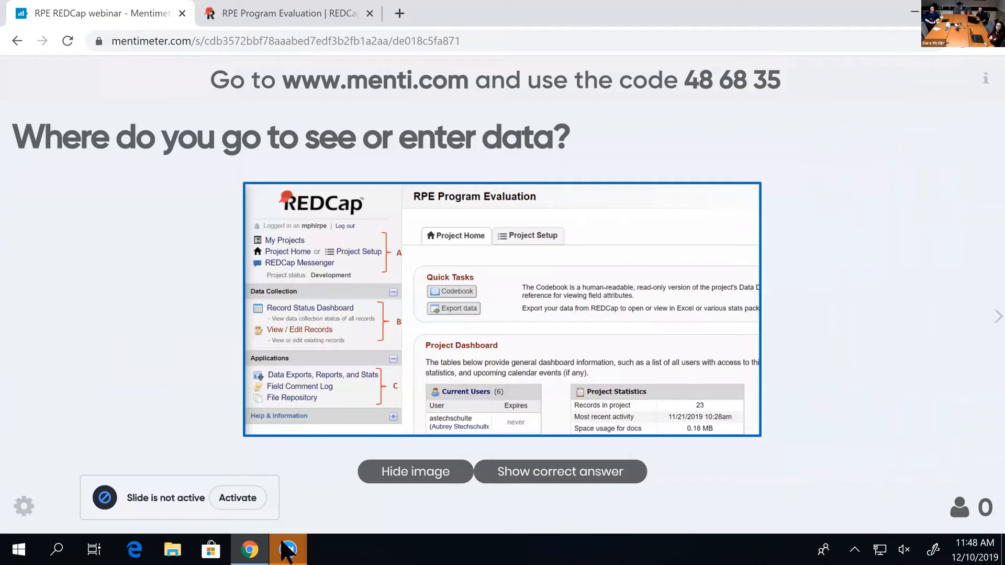
mouse_move(283, 548)
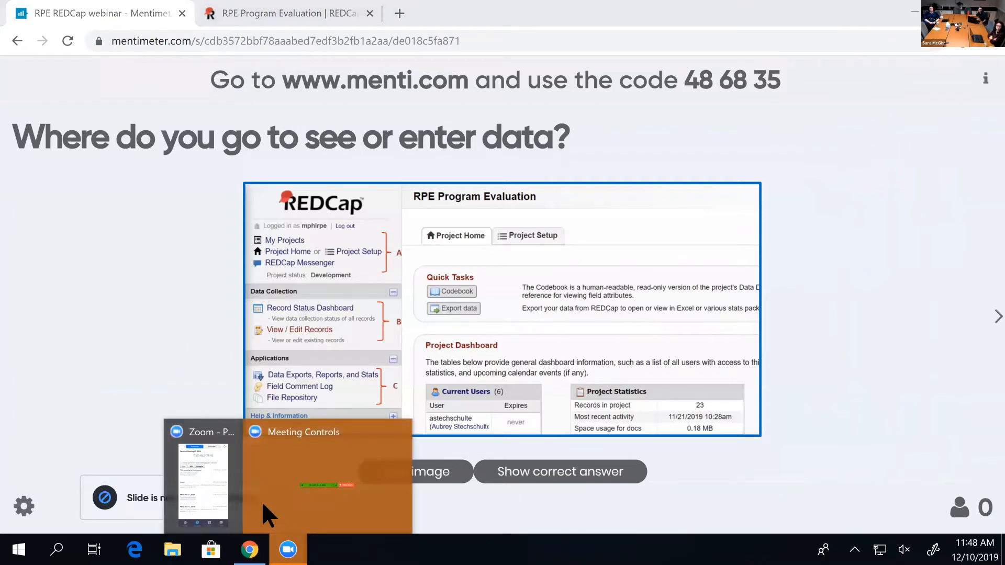
click(224, 497)
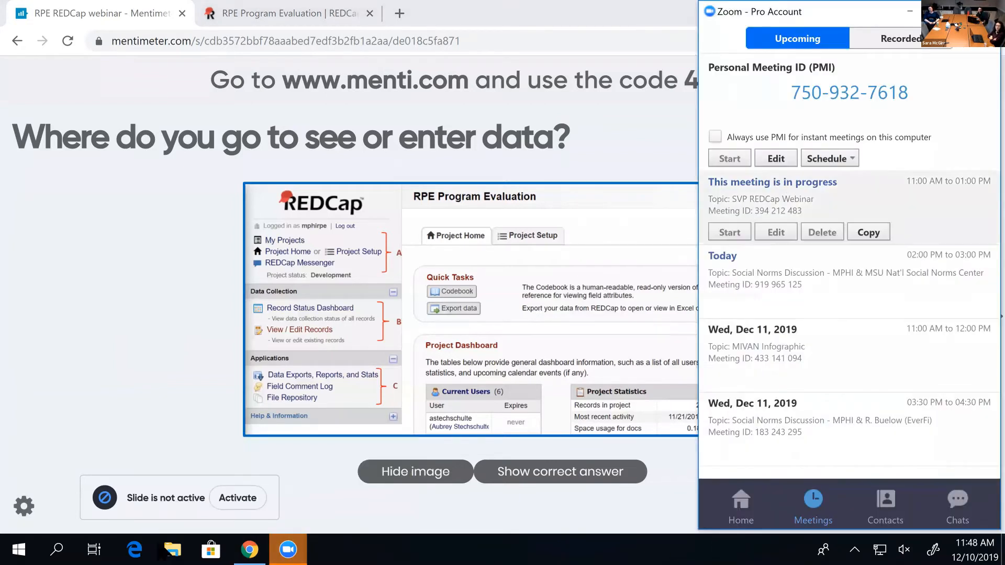
mouse_move(285, 550)
click(358, 484)
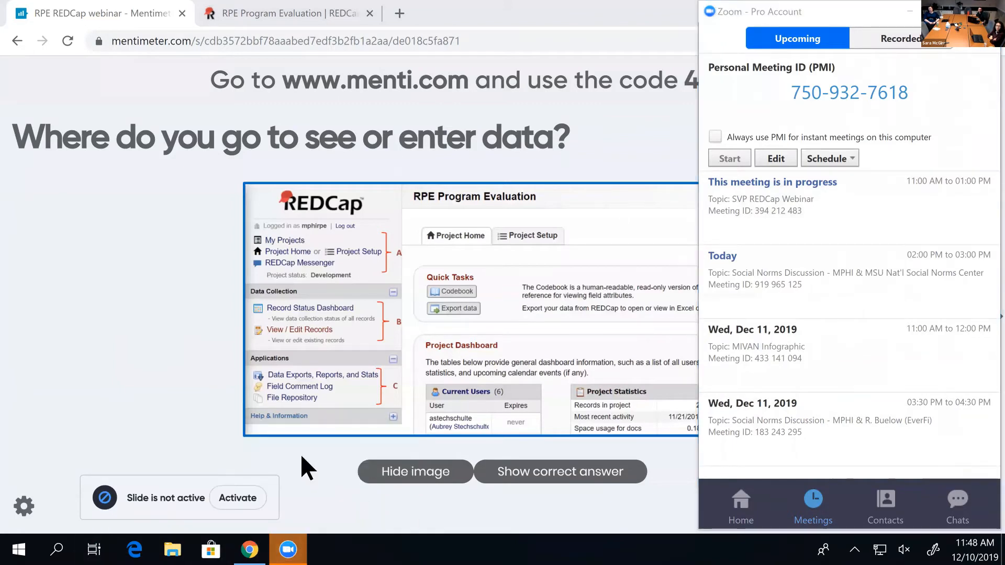
click(197, 345)
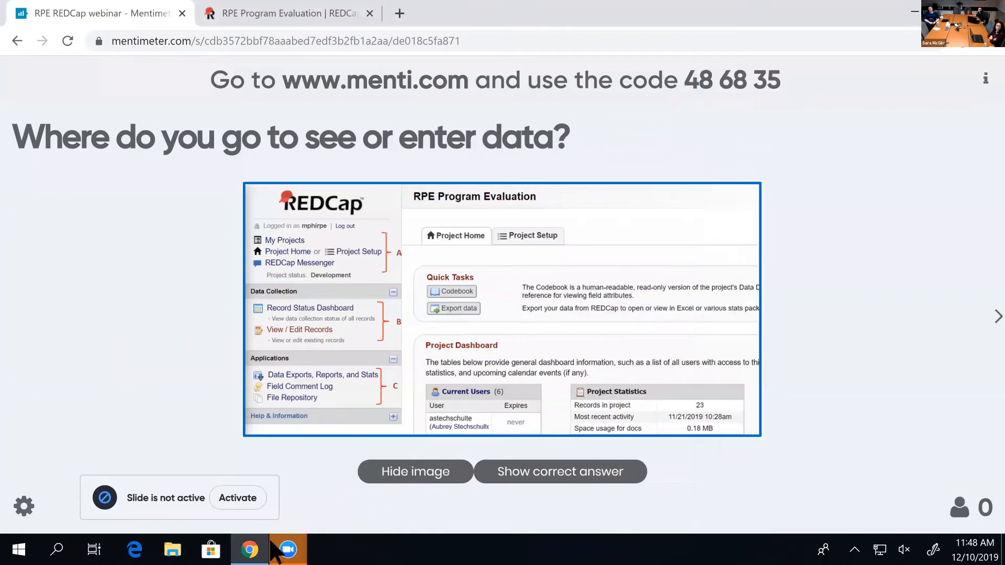
click(903, 6)
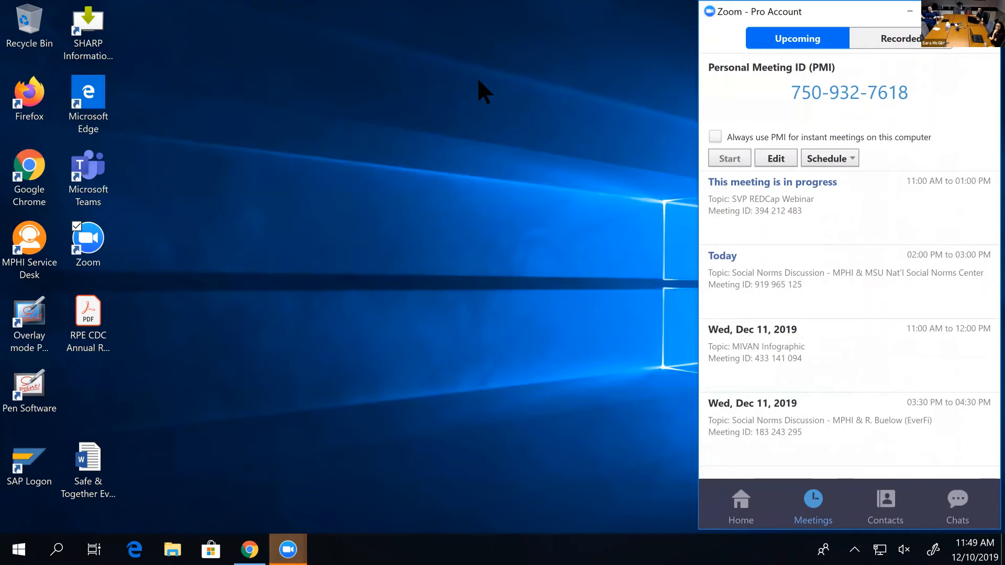
mouse_move(247, 553)
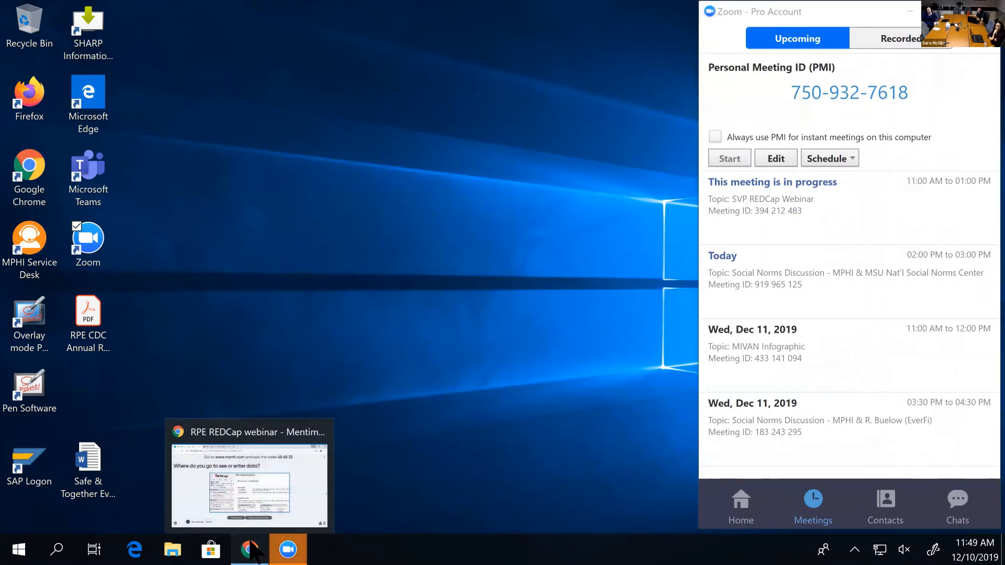
click(254, 520)
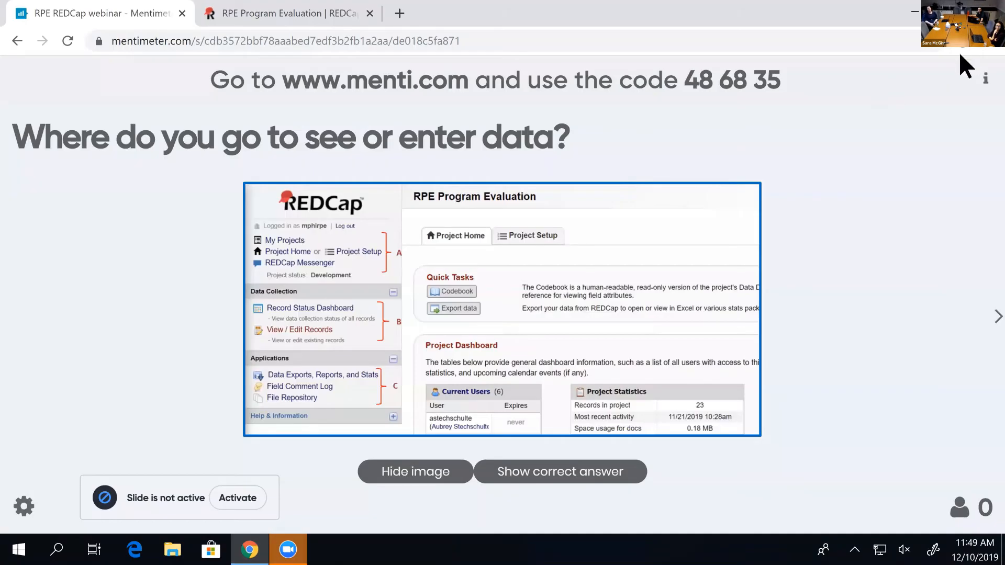
- Show the Mentimeter voting instructions, return to the "Where do you go to see or enter data?" question, and activate it with a page reload
click(985, 79)
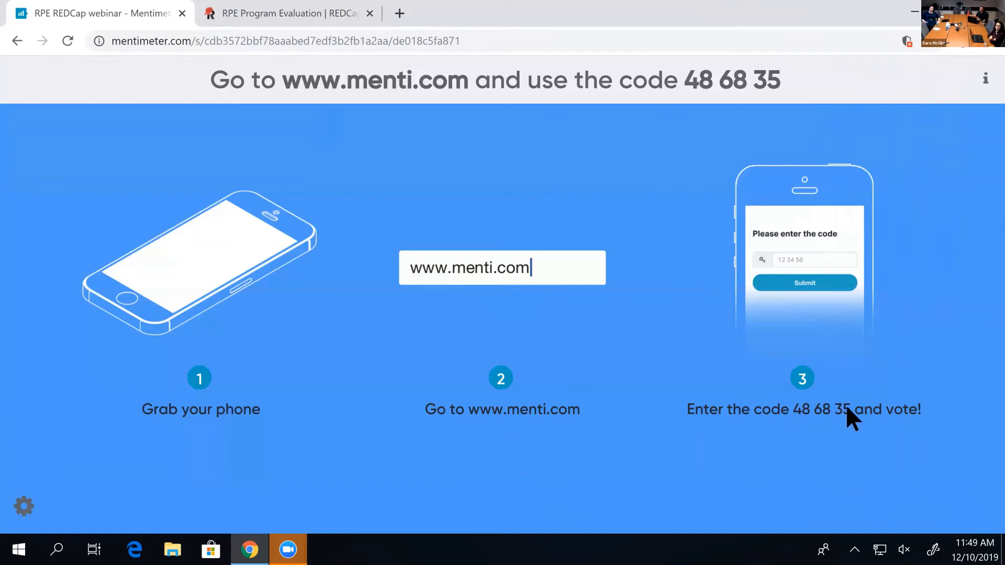
key(Right)
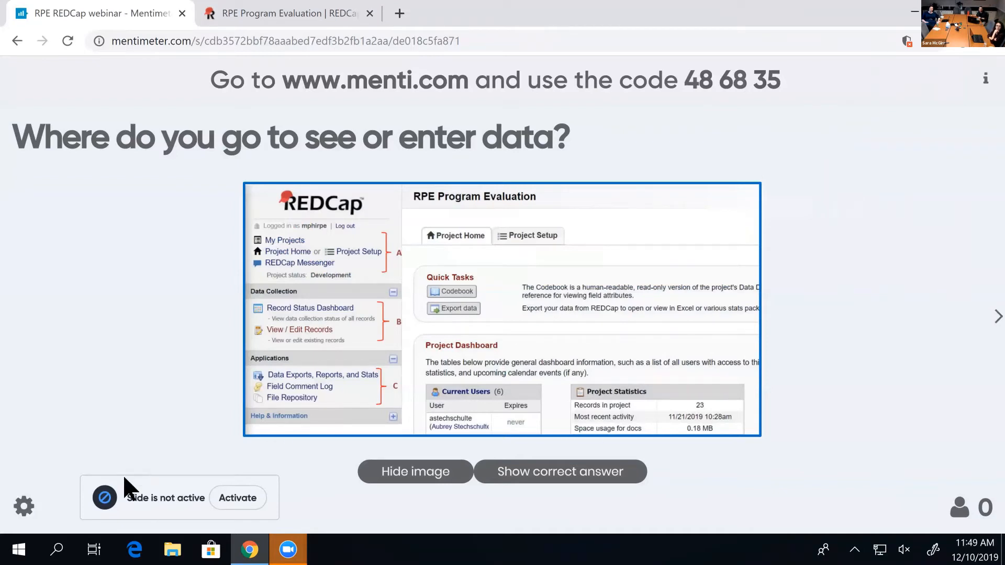
click(227, 498)
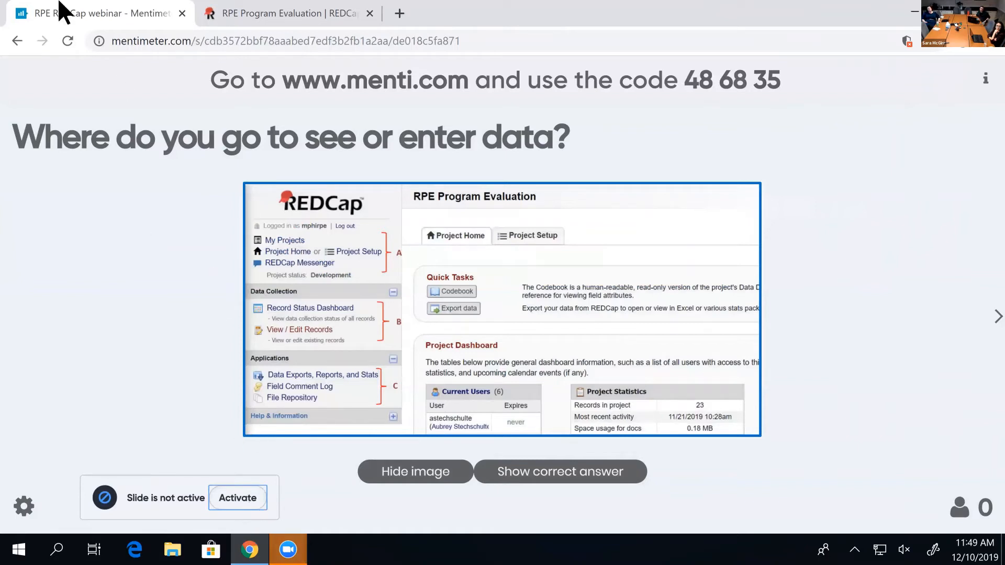
click(68, 44)
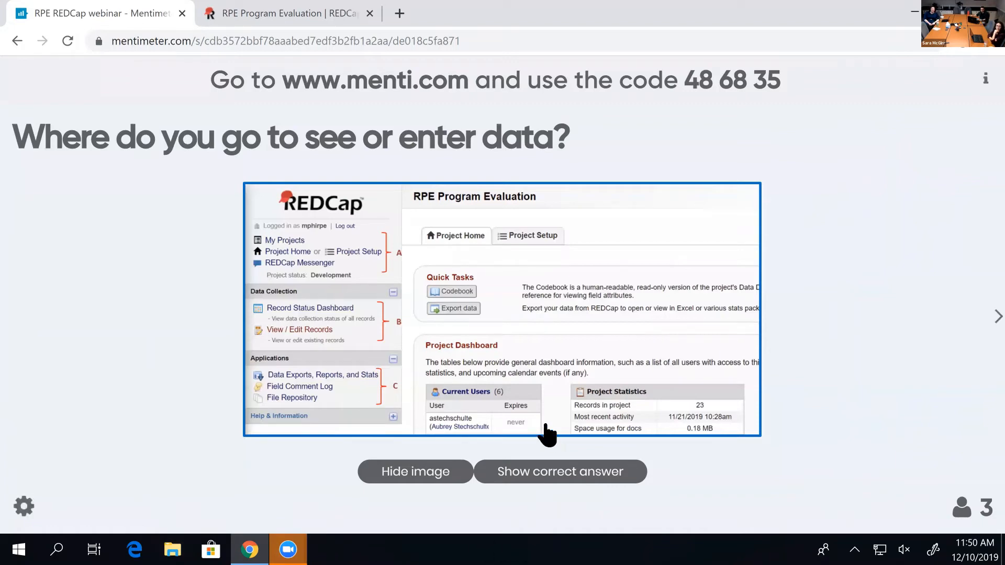
key(ctrl+minus)
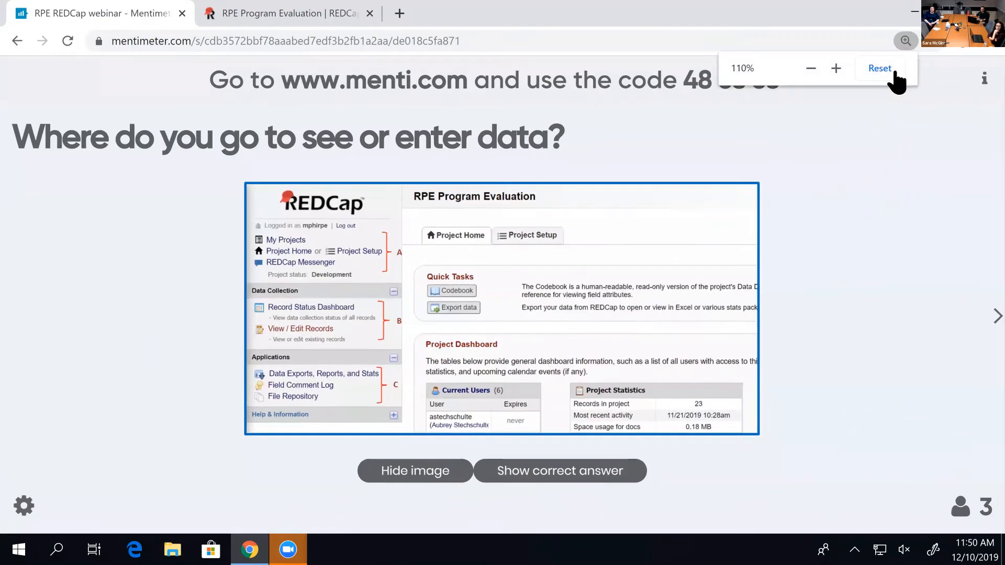
key(ctrl+plus)
key(ctrl+plus)
key(ctrl+plus)
key(ctrl+plus)
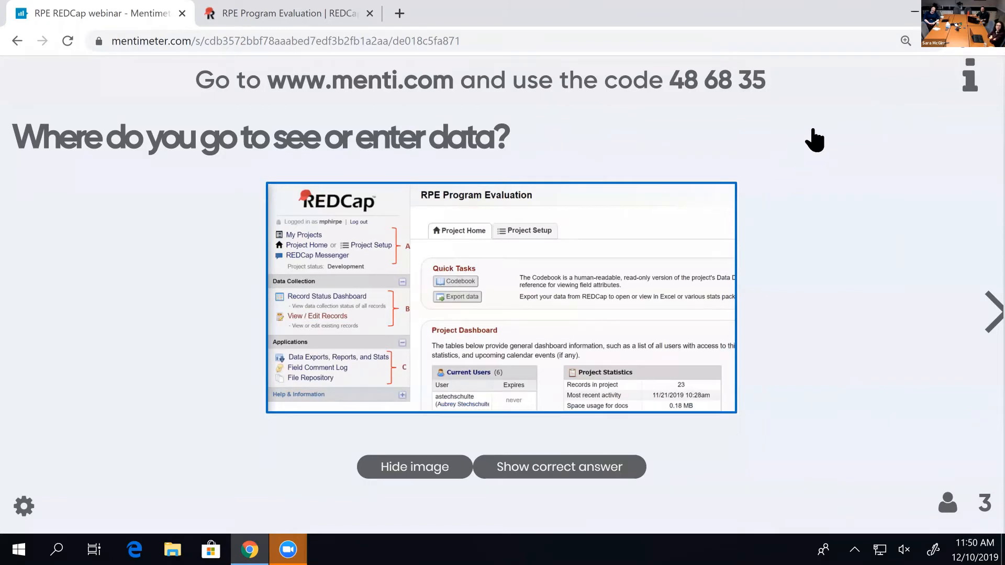
key(ctrl+minus)
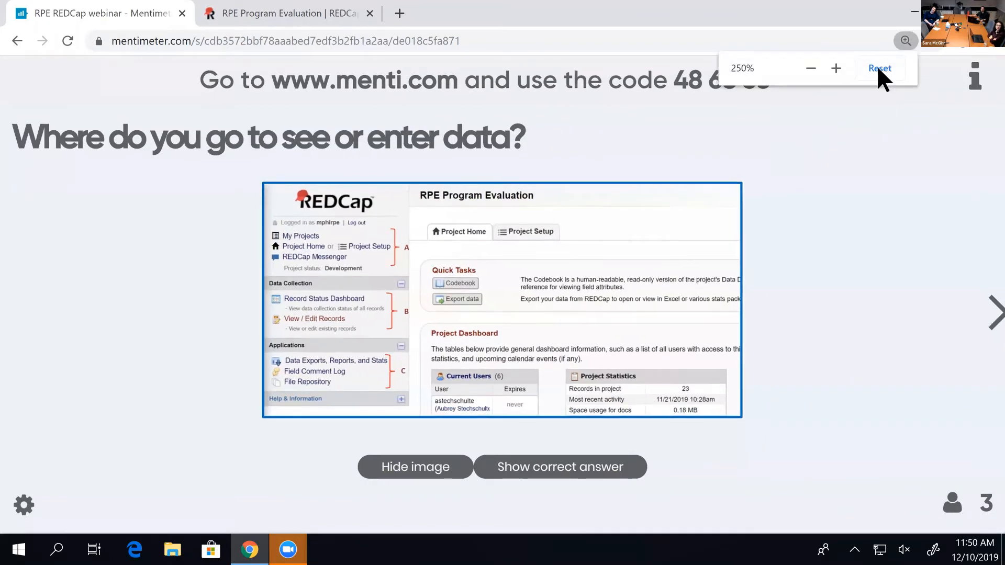
click(877, 66)
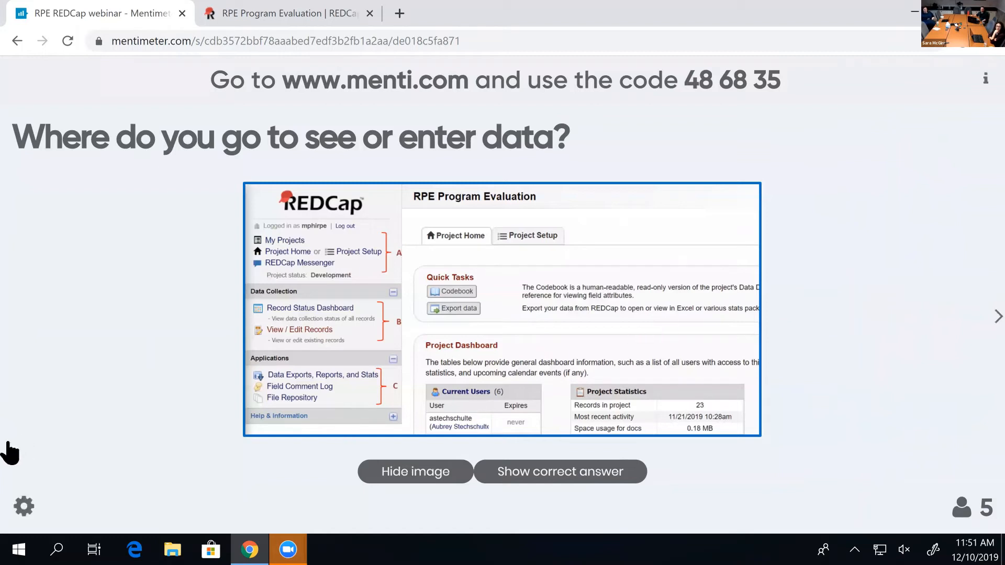
- Reveal the voting results and the correct answer for the "Where do you go to see or enter data?" question
click(422, 482)
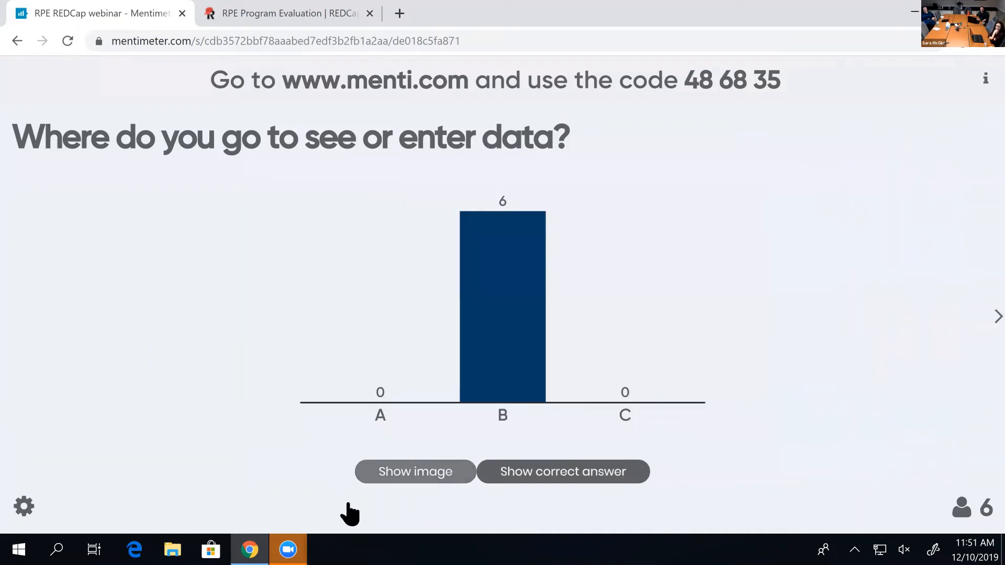
click(594, 474)
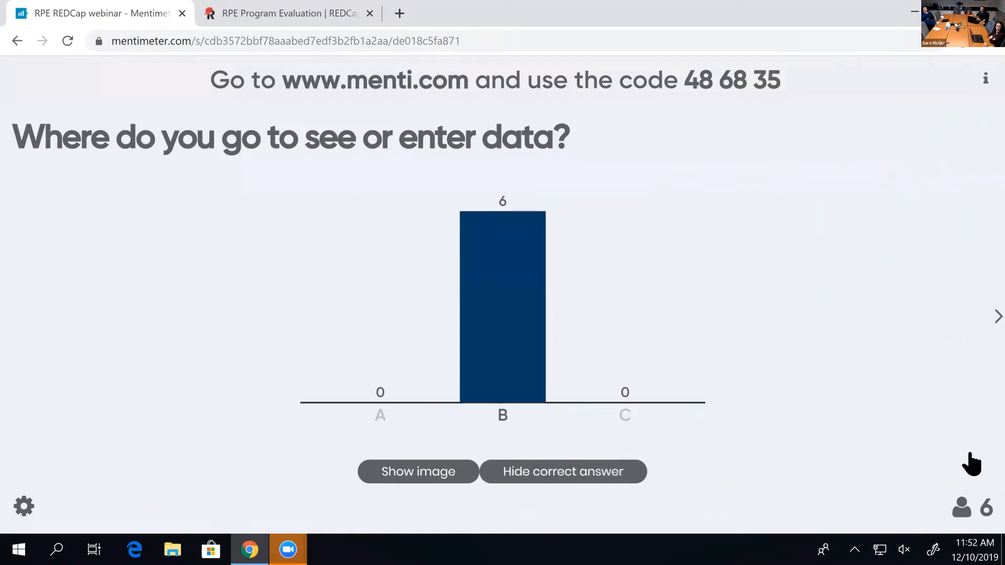
- Advance to the question about finishing data entry for a form, review its voting results, and show its image again
click(992, 319)
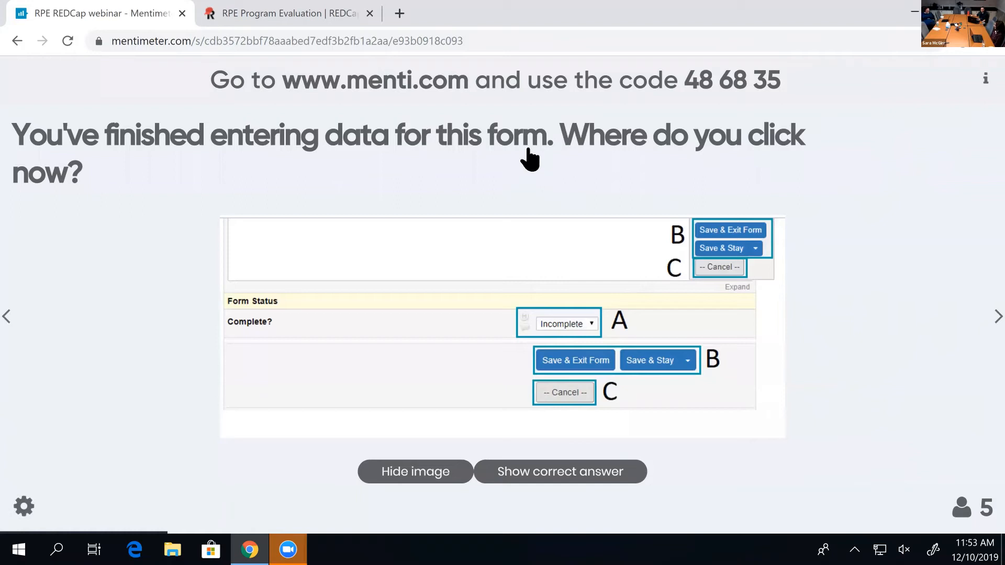
click(407, 480)
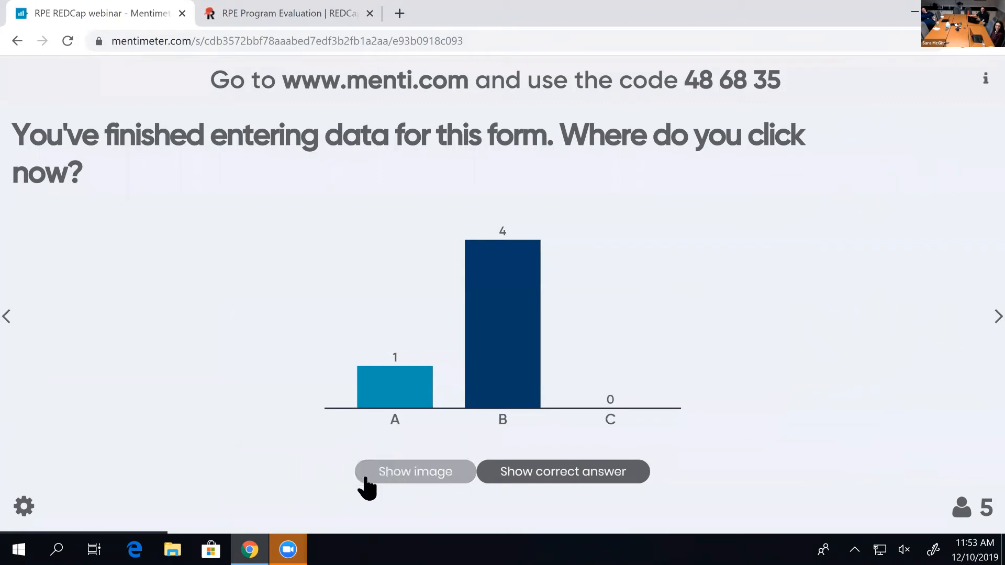
click(407, 477)
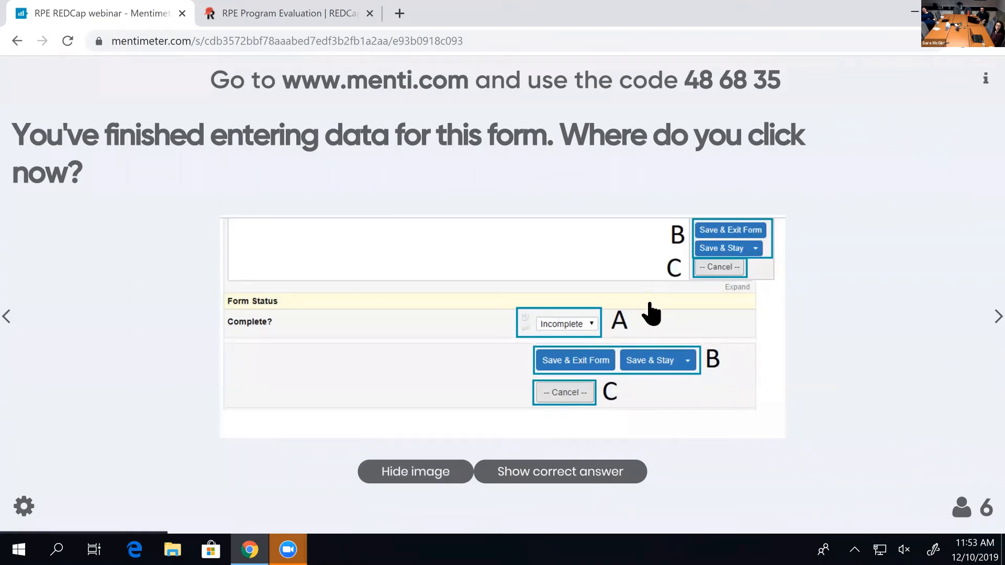
- Reveal the correct answer and voting results for the question about finishing data entry for a form
click(557, 477)
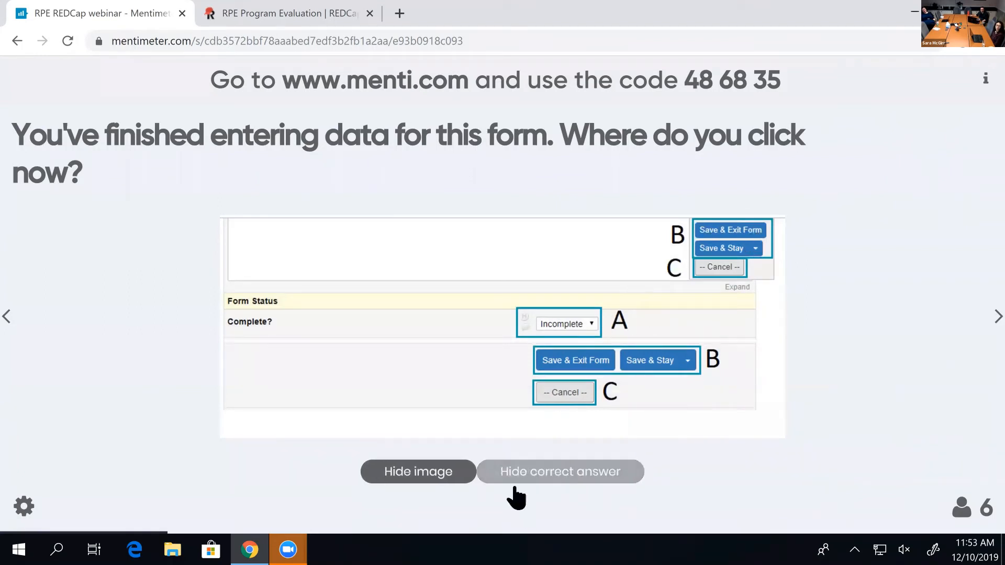
click(401, 474)
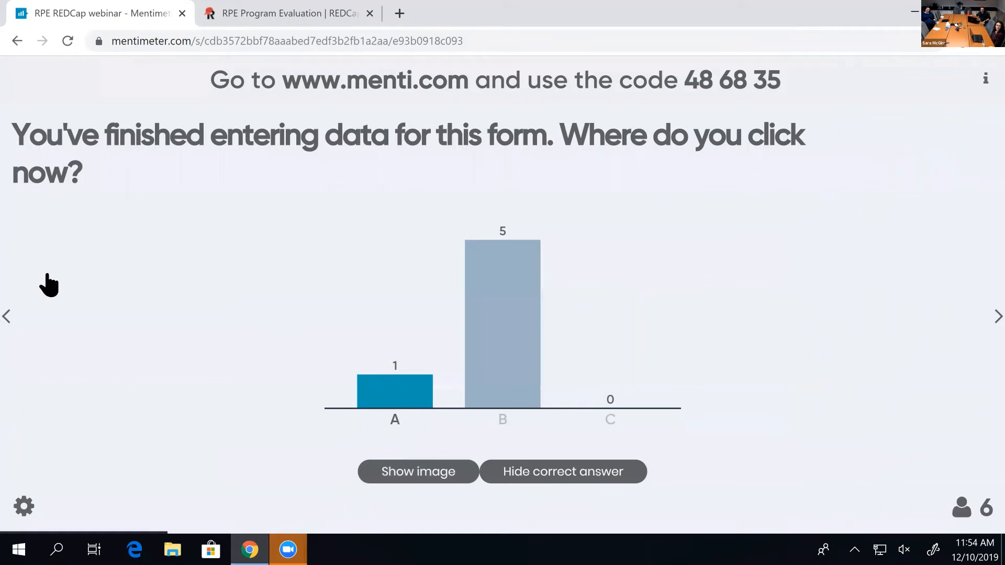
- Revisit the "Where do you go to see or enter data?" question, return to the form-finishing question, and show its image
click(7, 318)
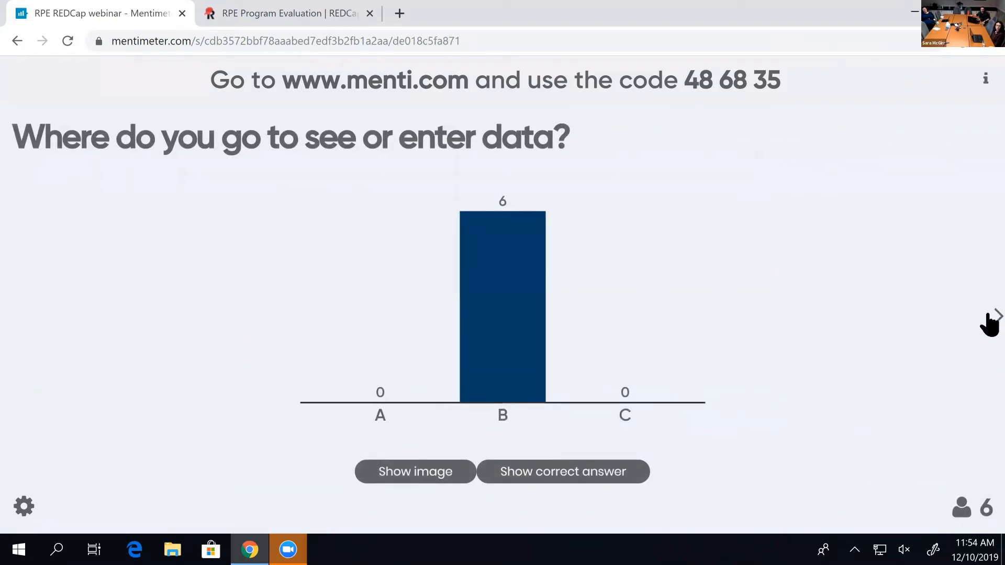
click(991, 317)
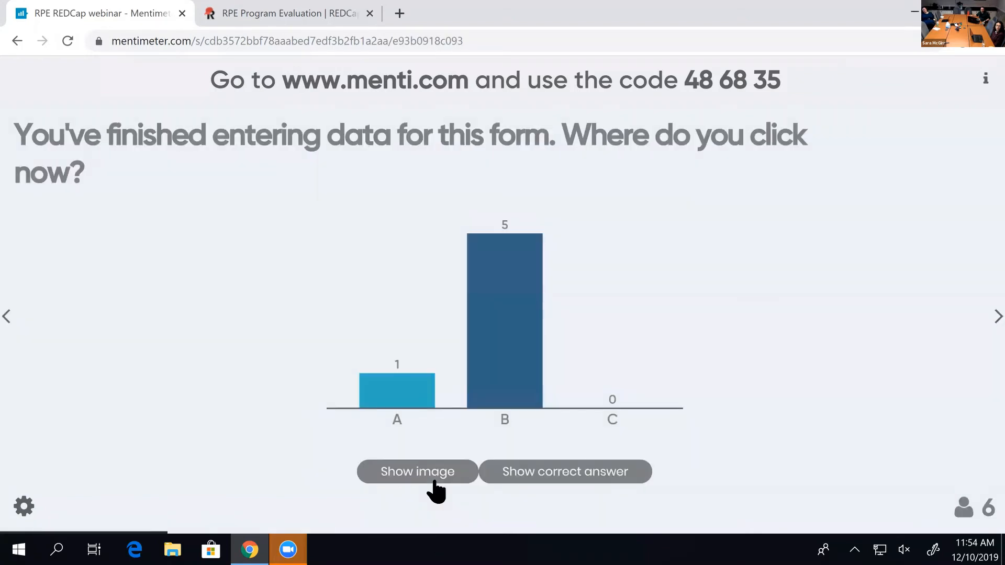
click(433, 480)
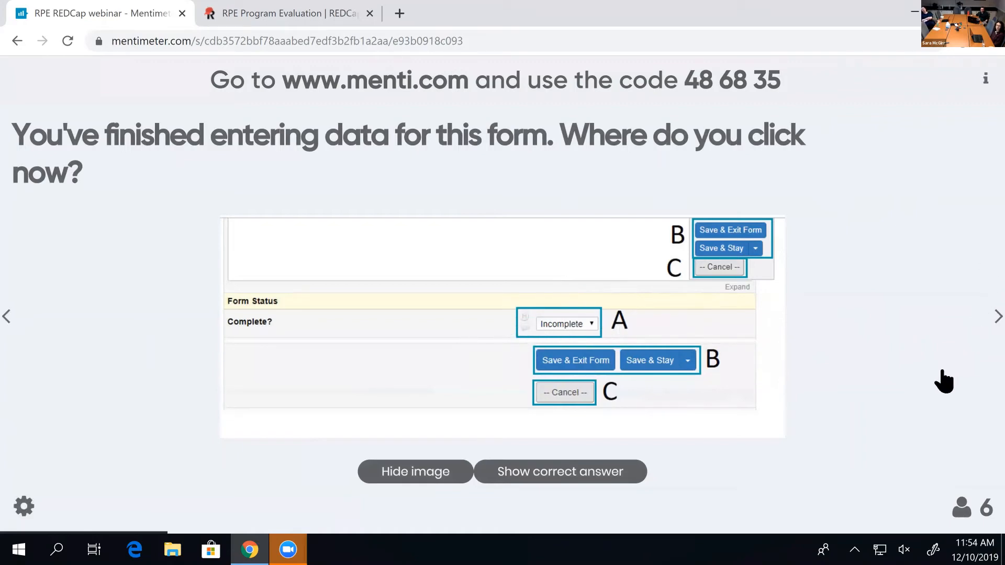
- Advance to the question about entering work outside the strategies, reveal its votes and correct answer, and show its image again
click(989, 315)
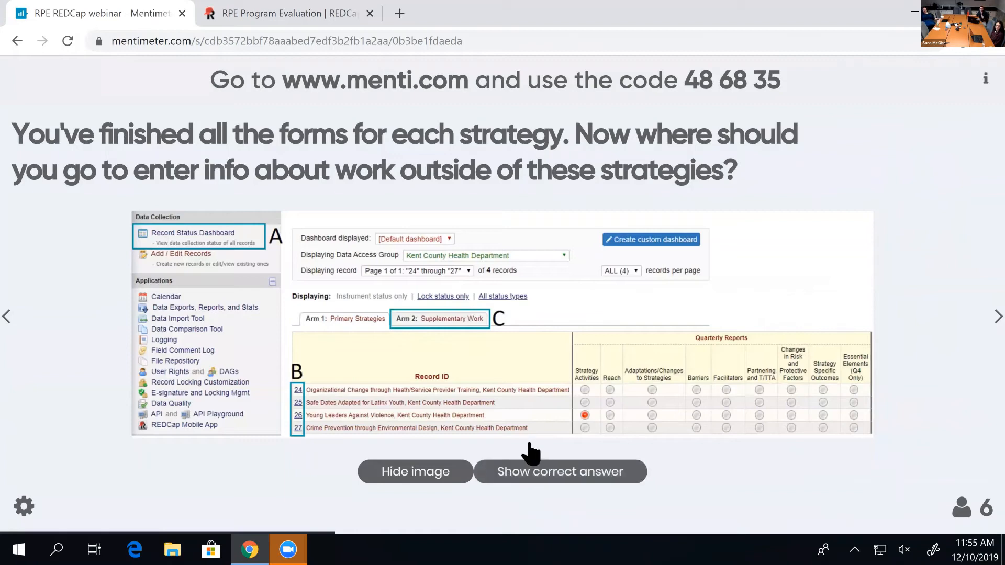
click(423, 474)
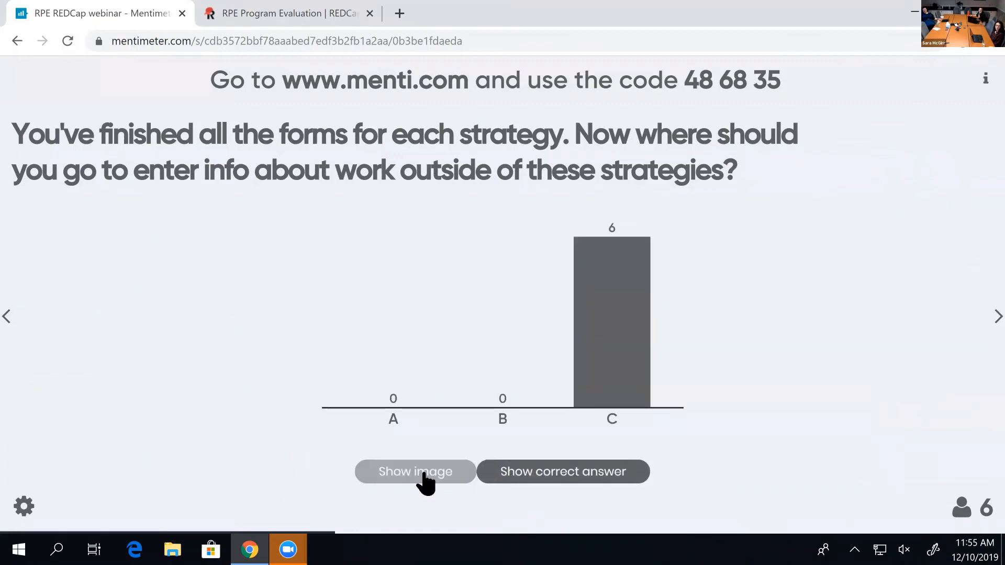
click(545, 473)
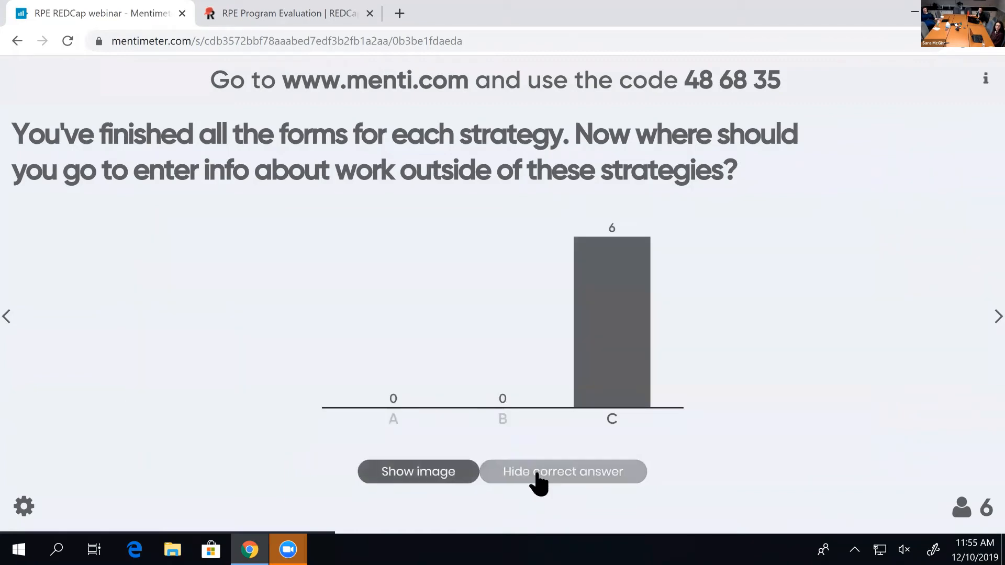
click(456, 477)
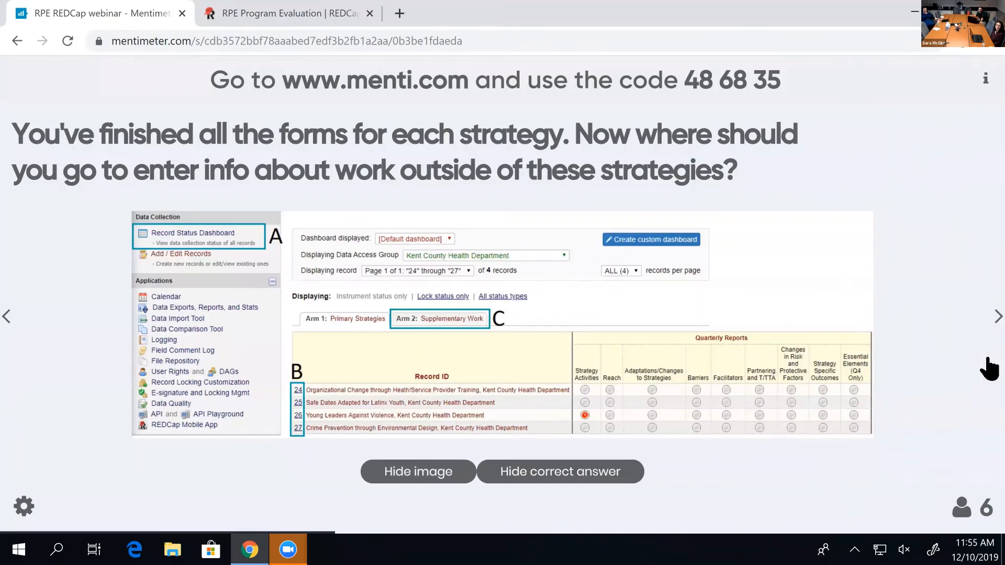
- Advance to the "Back to REDCap!" slide, switch to REDCap, and open Arm 1 record 28, Crime Prevention through Environmental Design
click(988, 318)
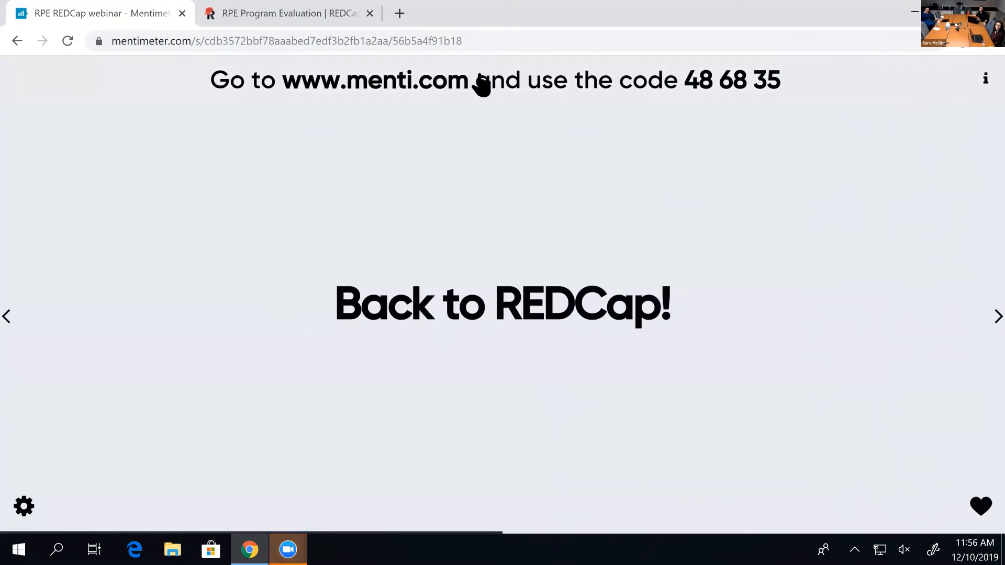
click(281, 21)
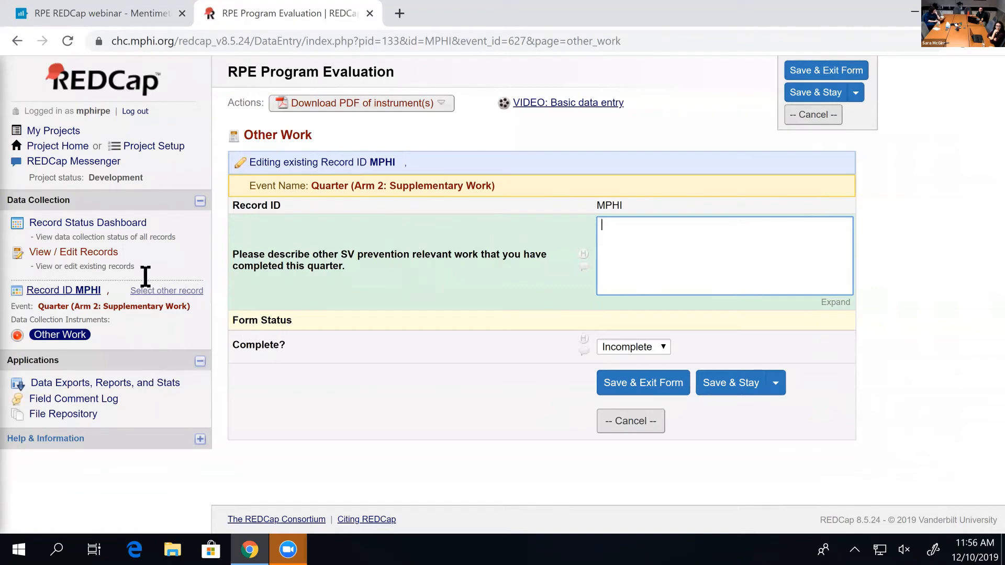
click(111, 255)
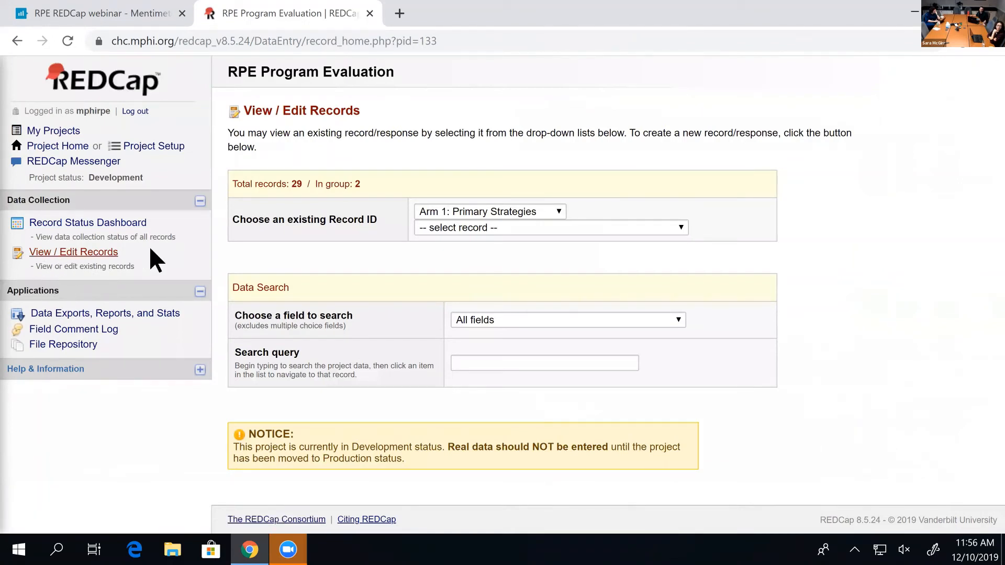
click(445, 227)
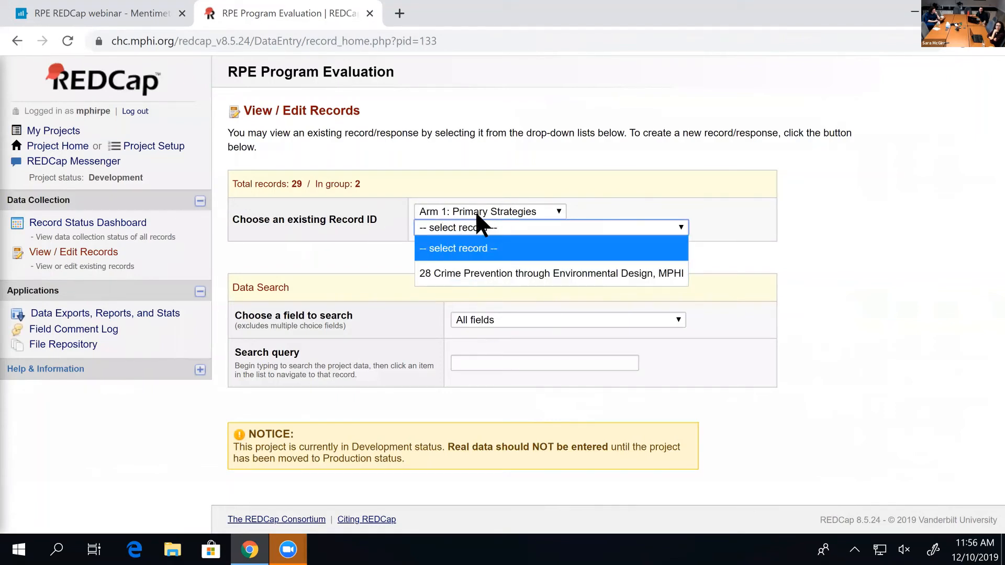
click(451, 273)
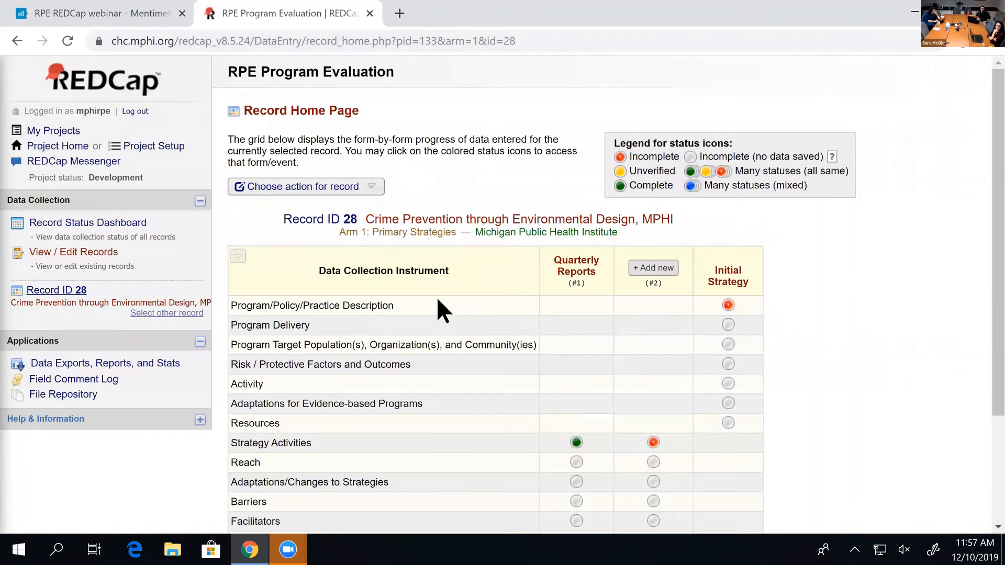
- Try adding a third quarterly report instance to record 28 and discard it by reloading the page
scroll(421, 335, down, 3)
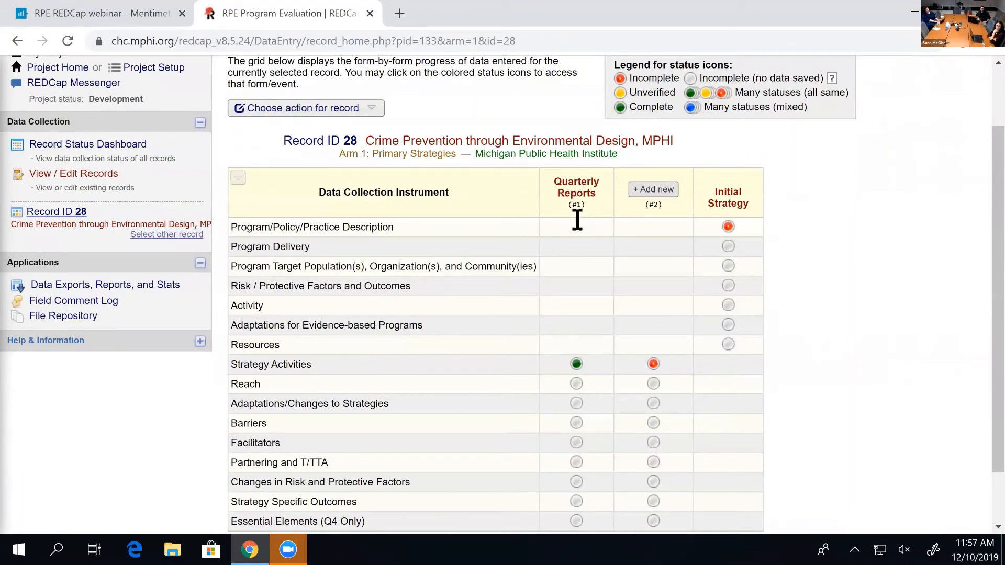
drag(586, 205, 569, 205)
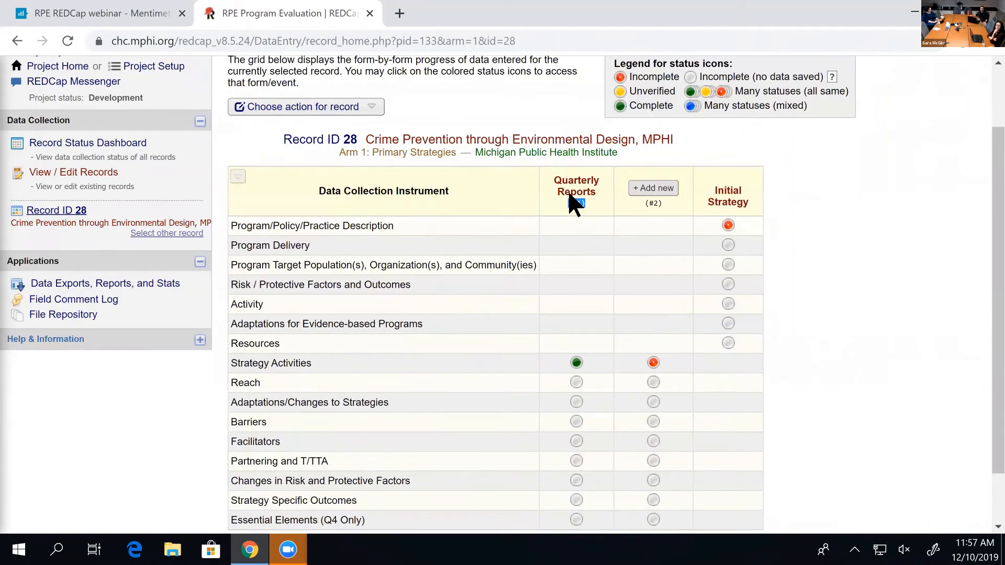
scroll(571, 197, down, 2)
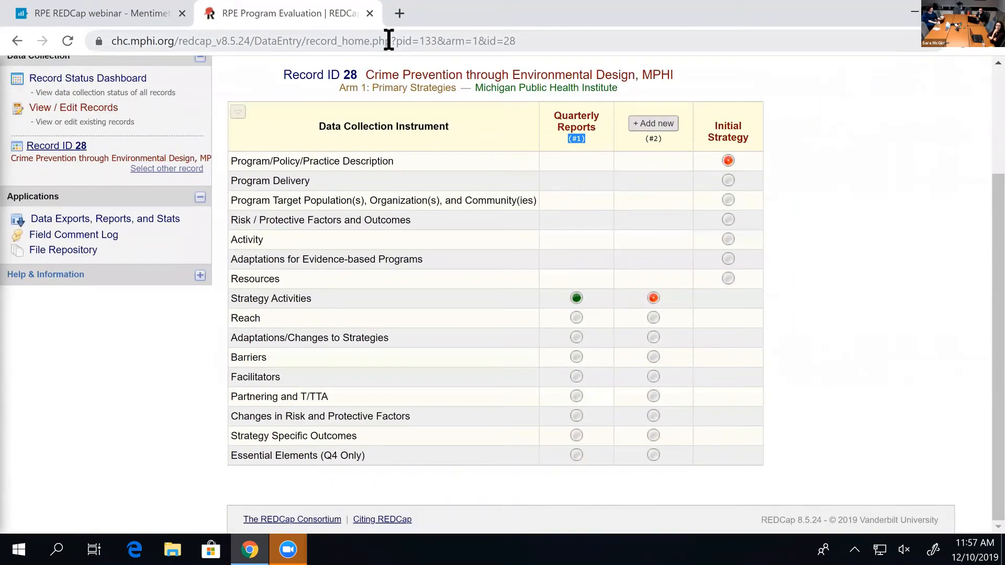
click(671, 126)
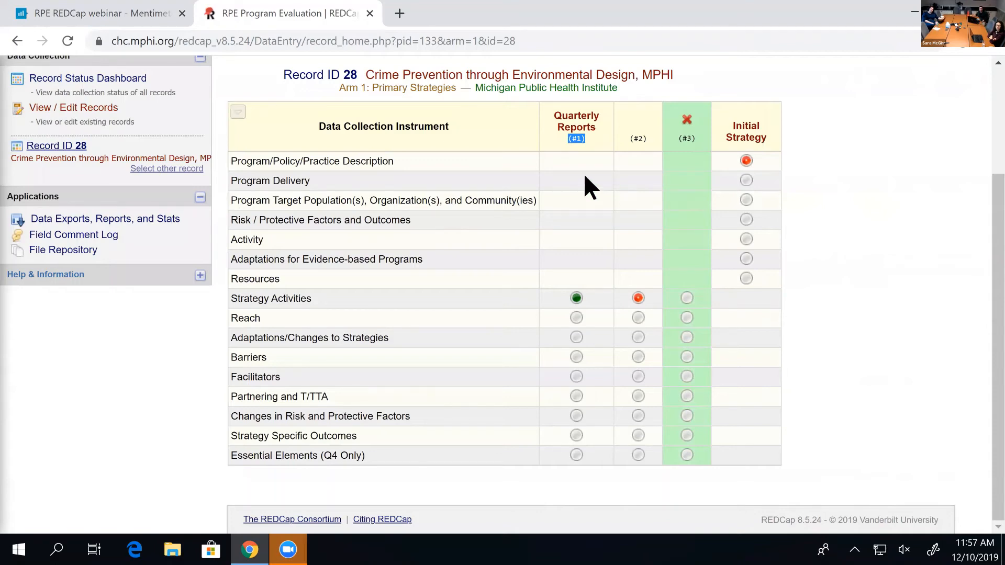
scroll(583, 173, up, 2)
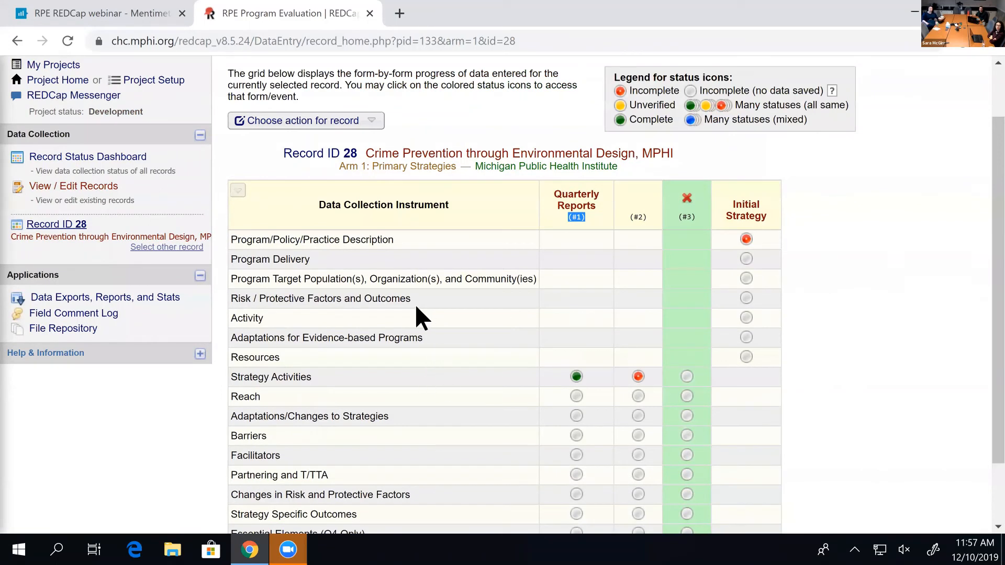
click(71, 41)
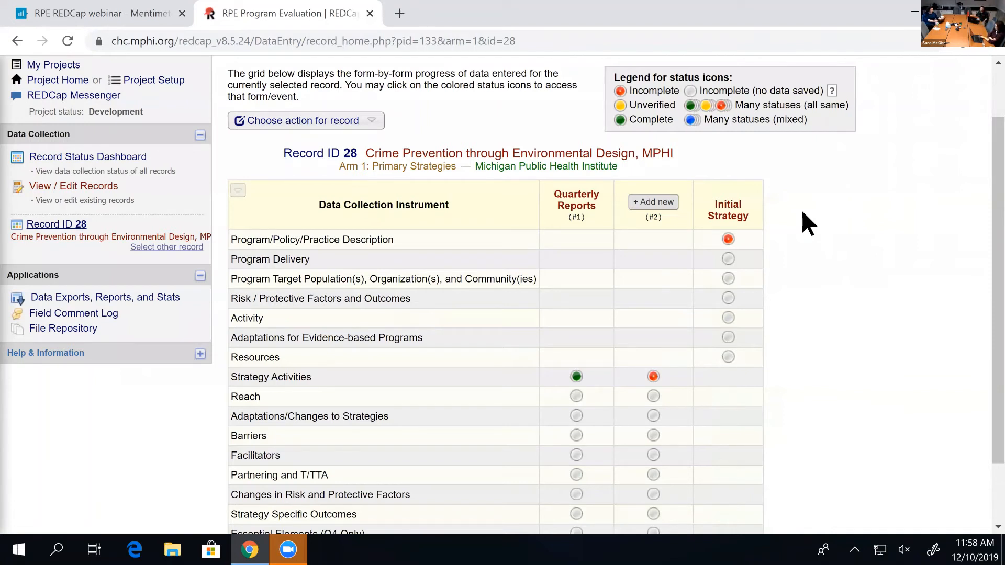
- Add a third quarterly report instance, enter 11 activities completed in its Strategy Activities form, and save and exit the form
click(660, 204)
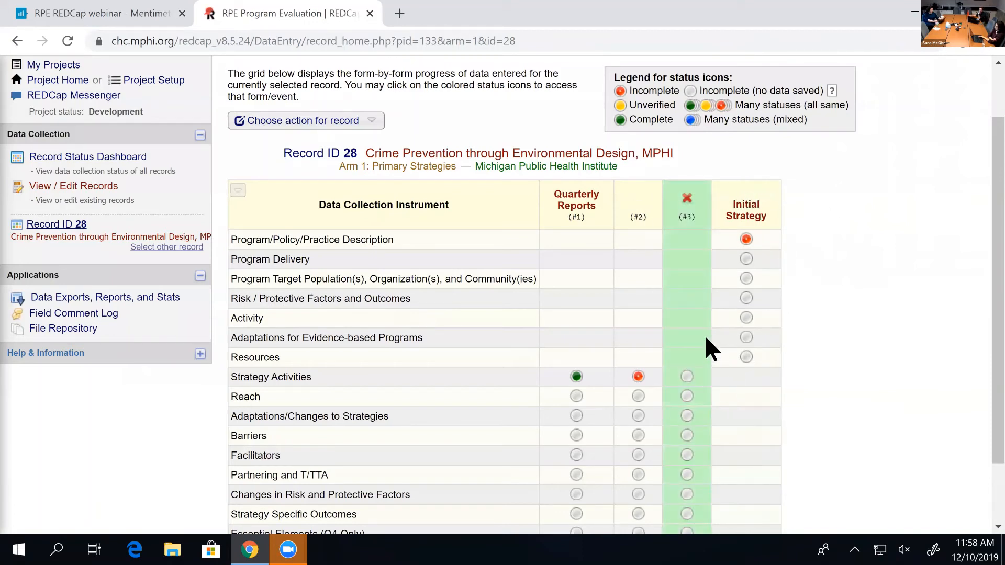
scroll(706, 348, down, 2)
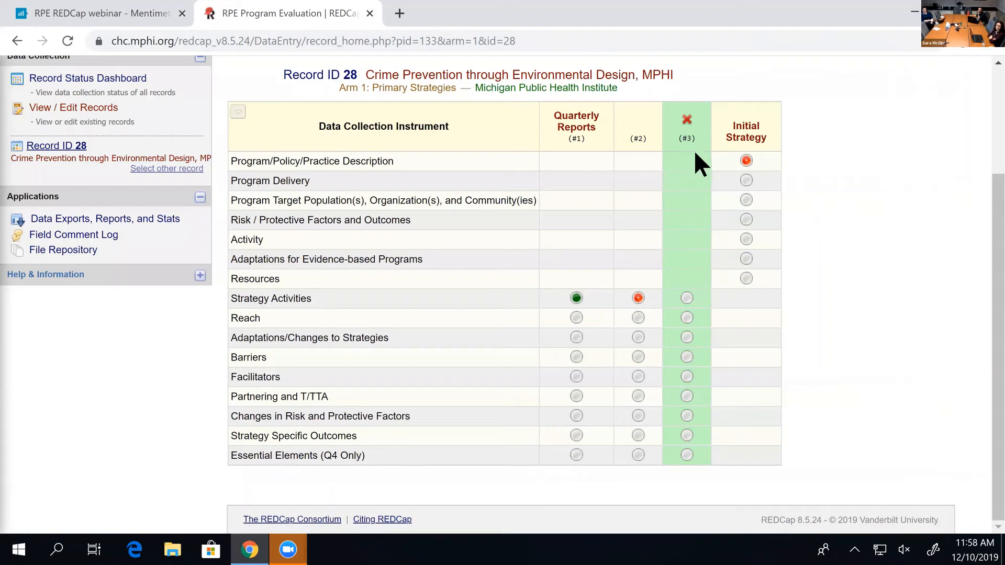
click(686, 299)
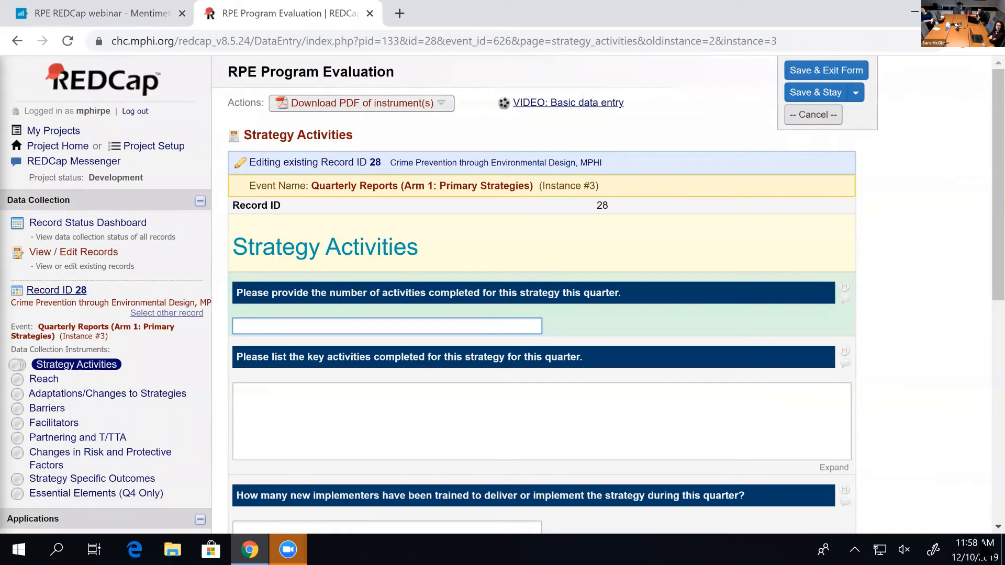
text(11)
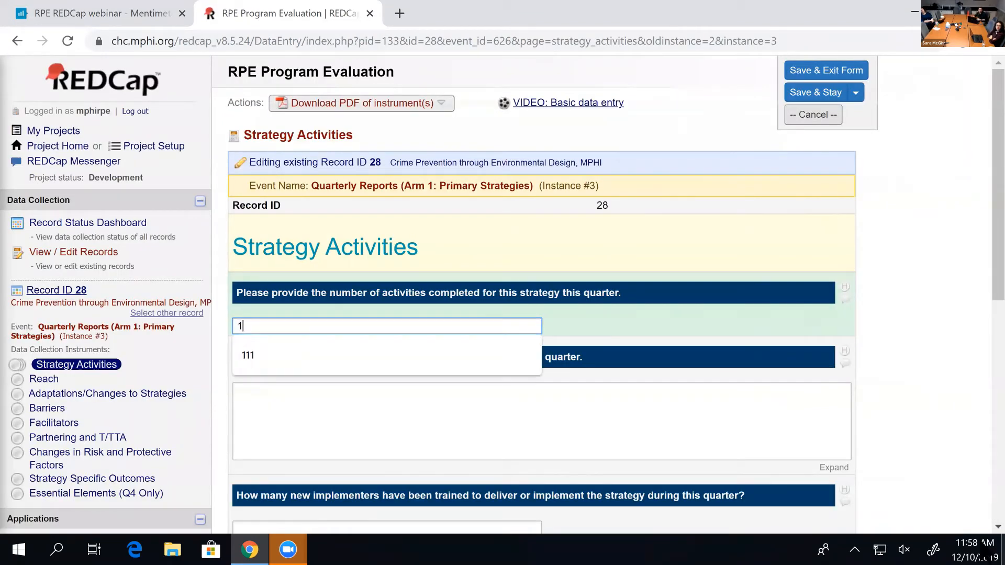
click(681, 241)
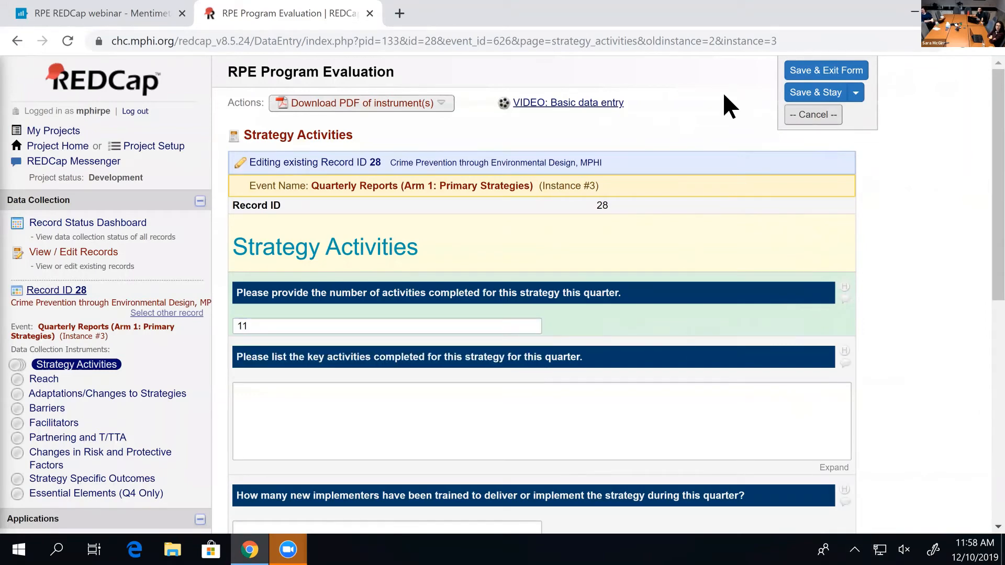
click(812, 74)
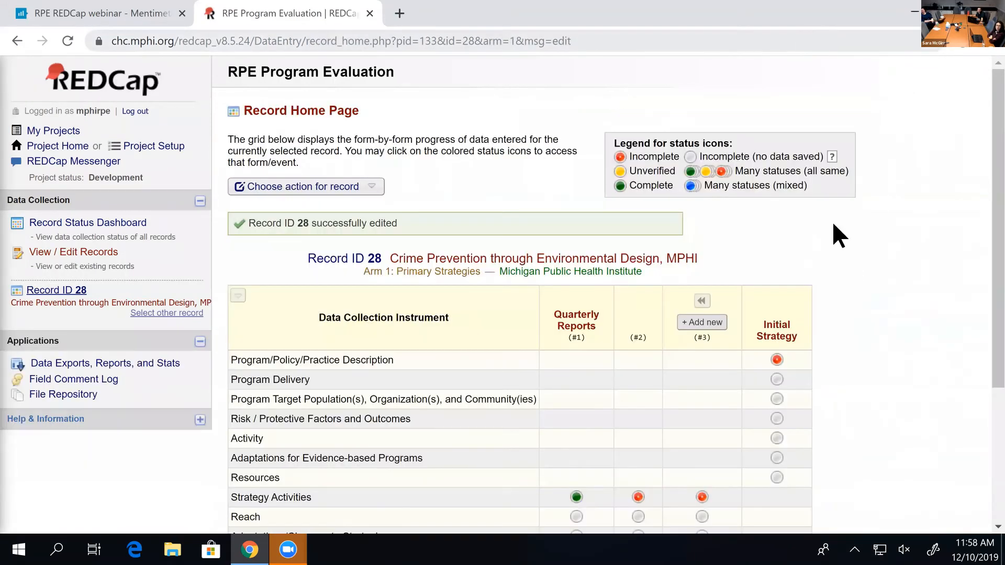
- Go back to the third quarterly report's Strategy Activities form and save and exit it again
scroll(980, 339, down, 1)
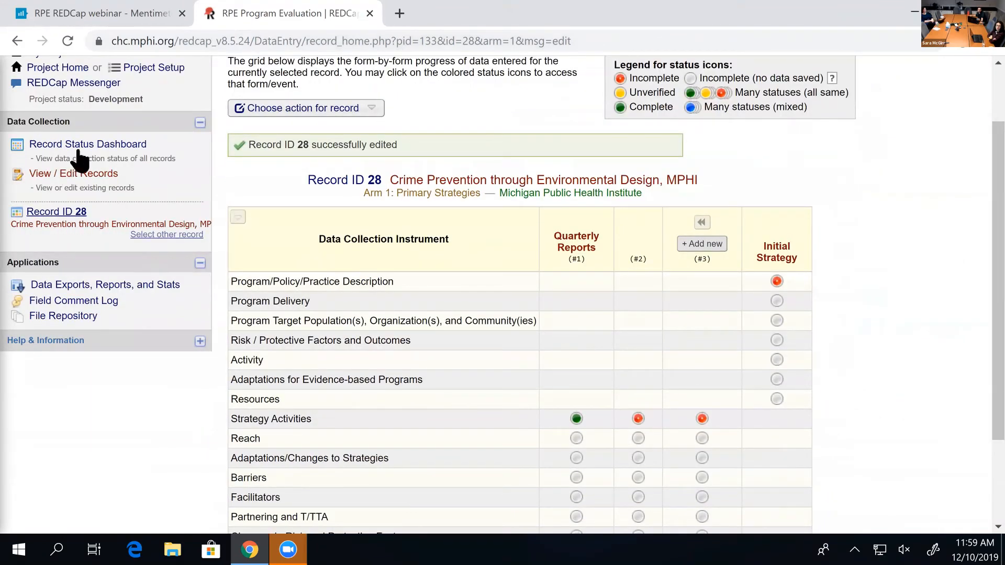
click(17, 41)
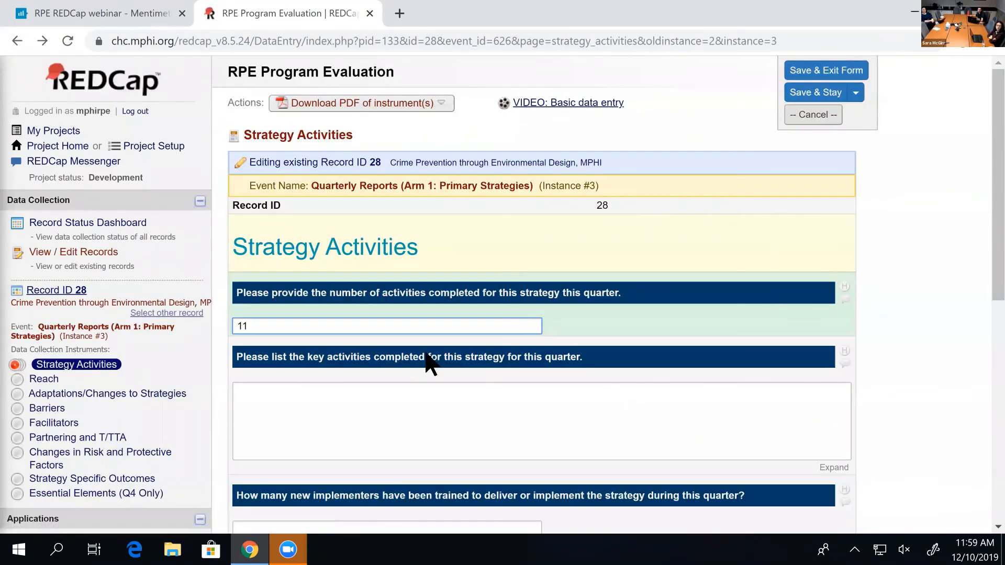
click(366, 332)
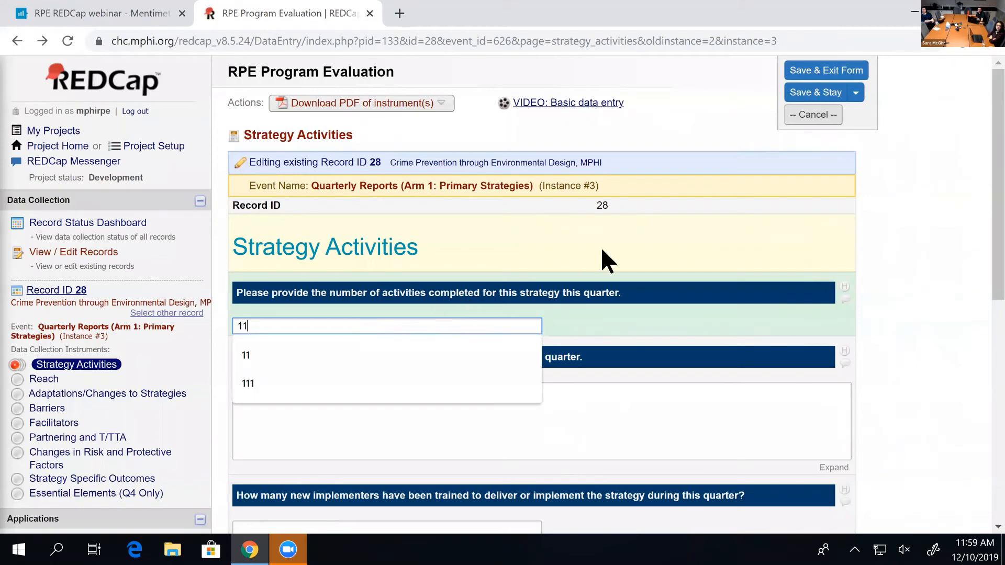
click(812, 71)
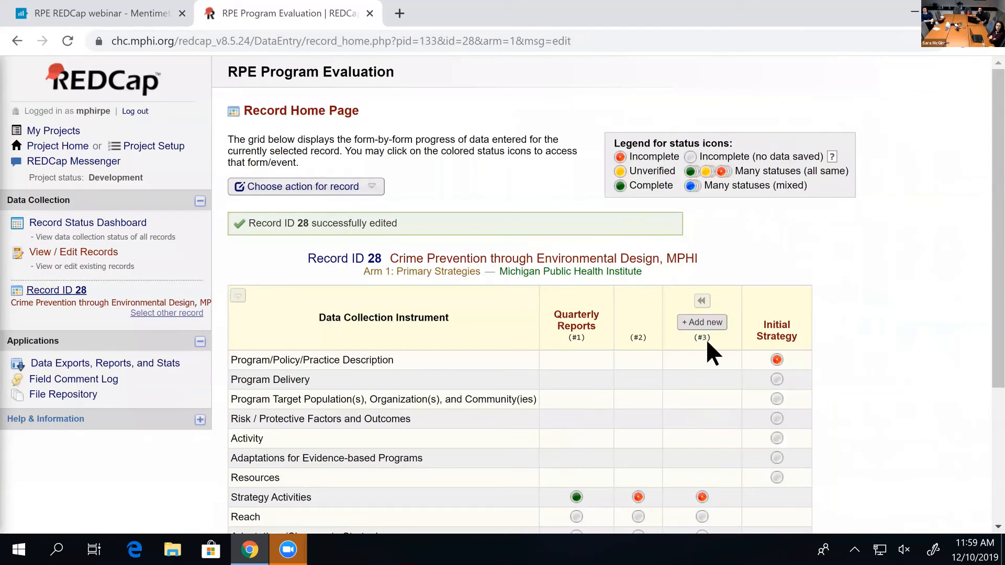
- Add a fourth quarterly report instance to record 28 and remove it again
scroll(704, 348, down, 1)
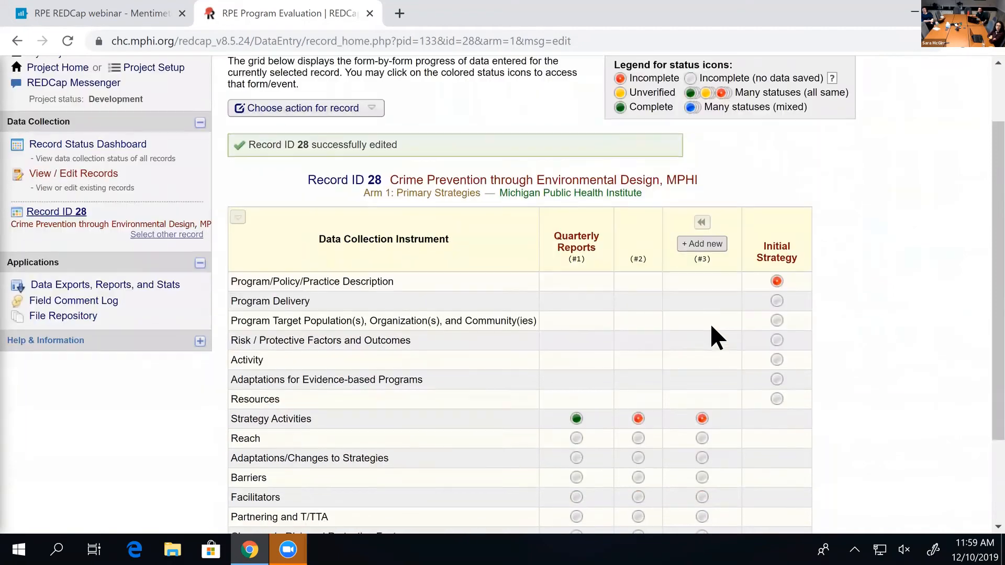
click(705, 244)
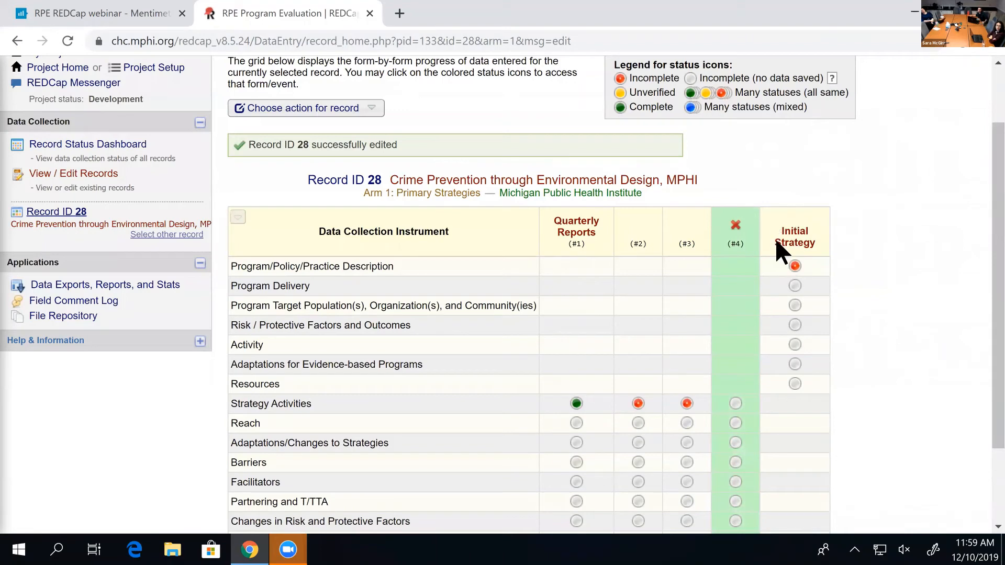
click(734, 226)
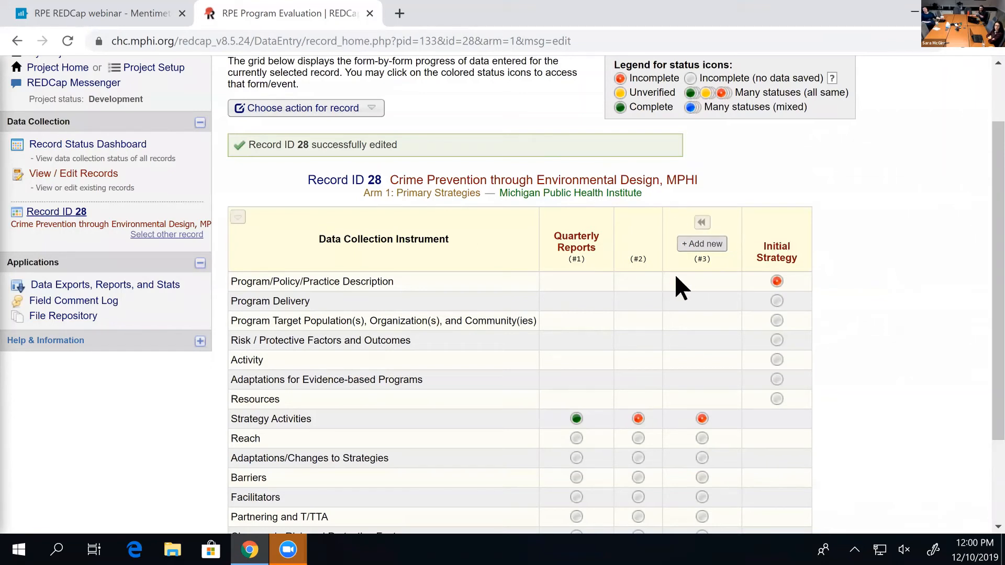
- Collapse the record grid's intermediate quarterly report column and examine the remaining form statuses
click(700, 223)
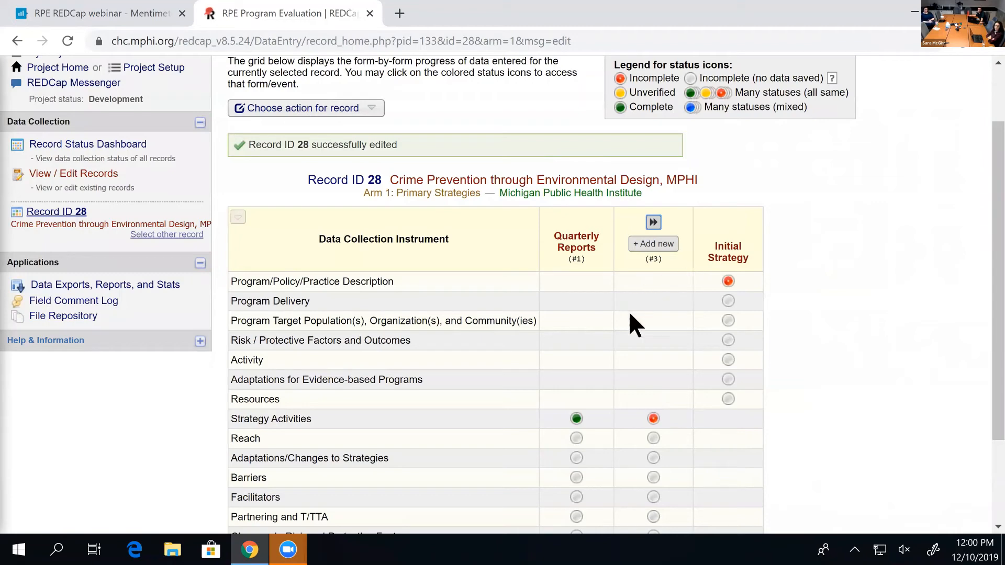
scroll(598, 273, down, 2)
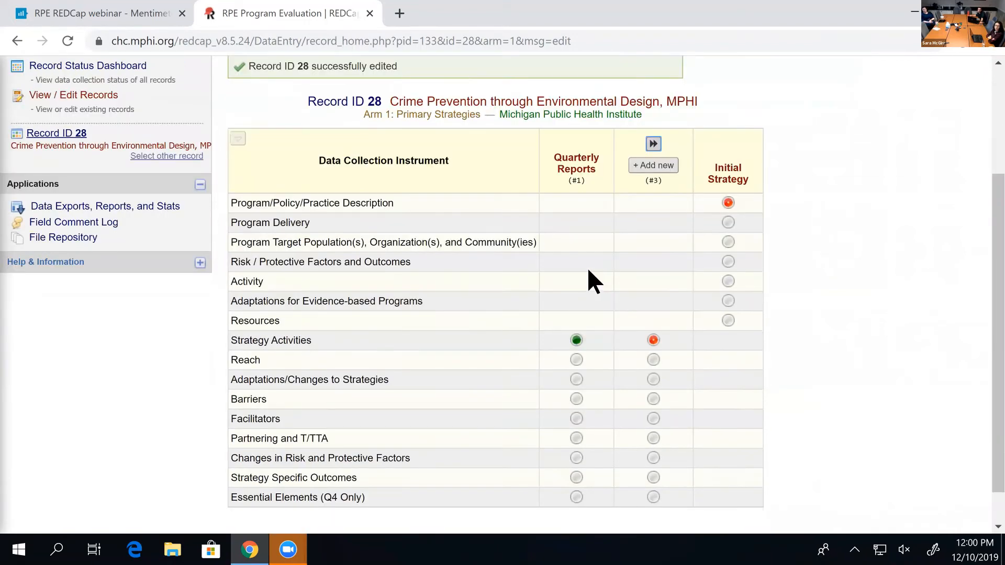
- Expand the collapsed quarterly report columns in the record grid and open the first quarterly report's Strategy Activities form
scroll(588, 270, up, 2)
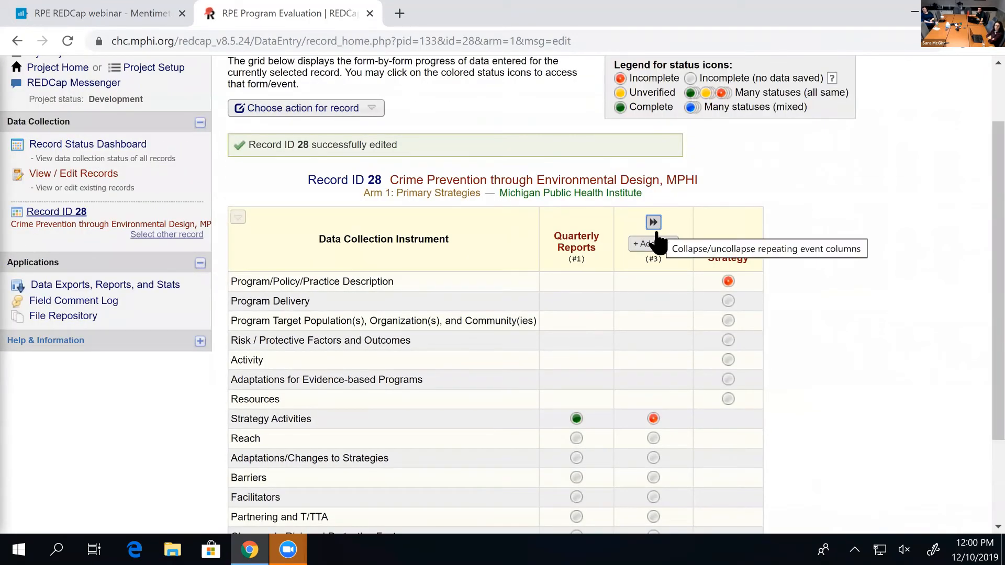
click(654, 225)
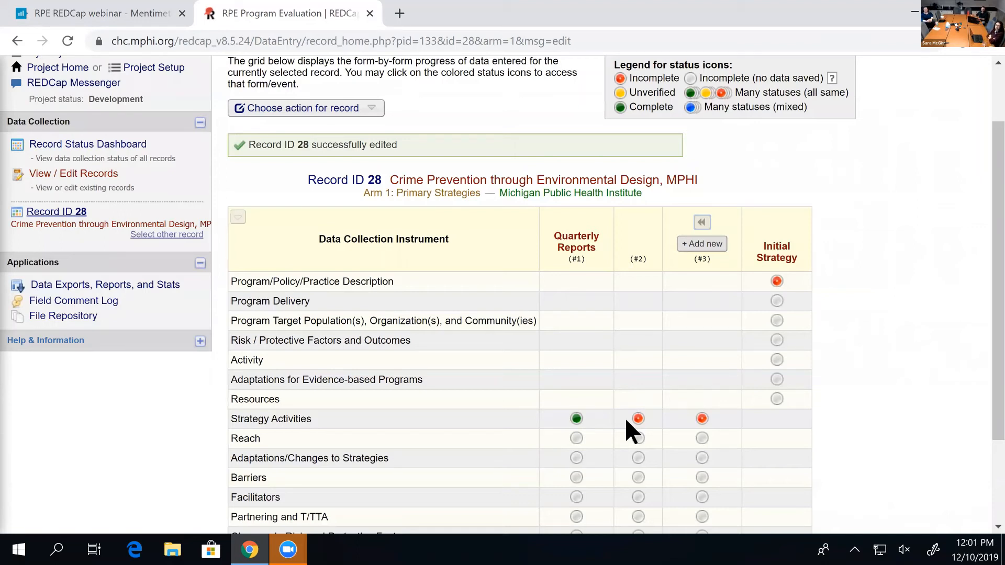
click(577, 419)
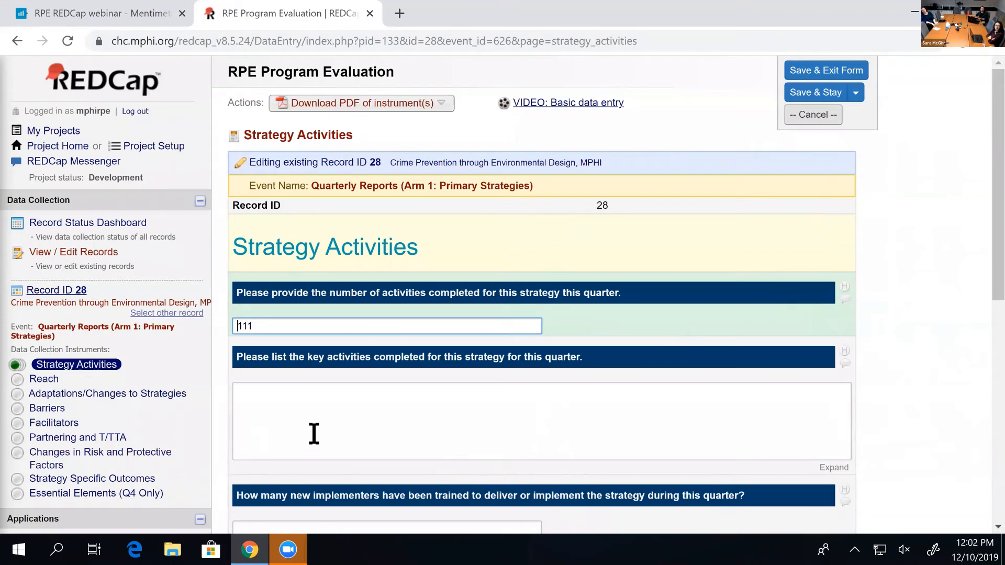
- Download this Strategy Activities data entry form with saved data as a PDF and open it with the system viewer
click(425, 104)
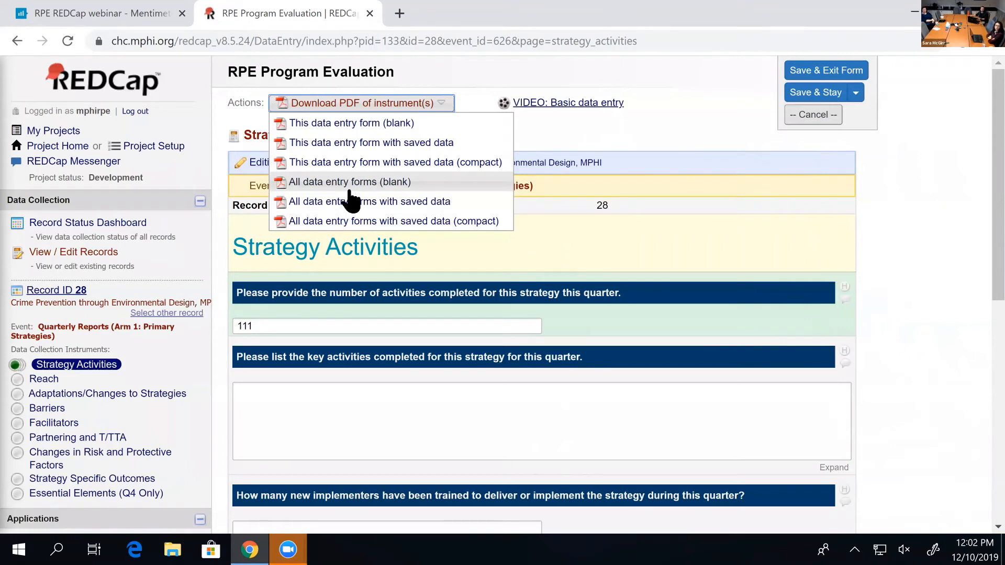
click(383, 142)
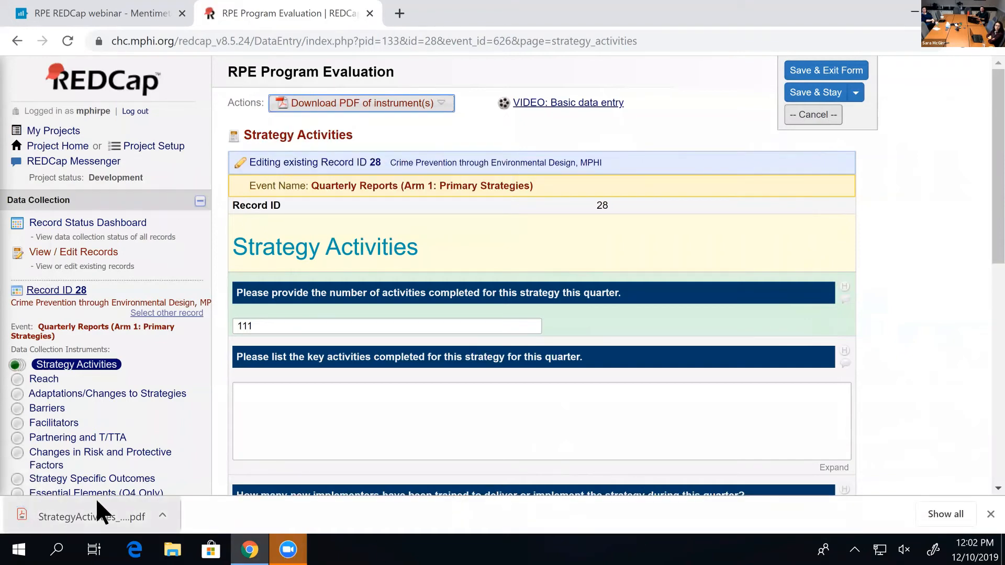
click(161, 517)
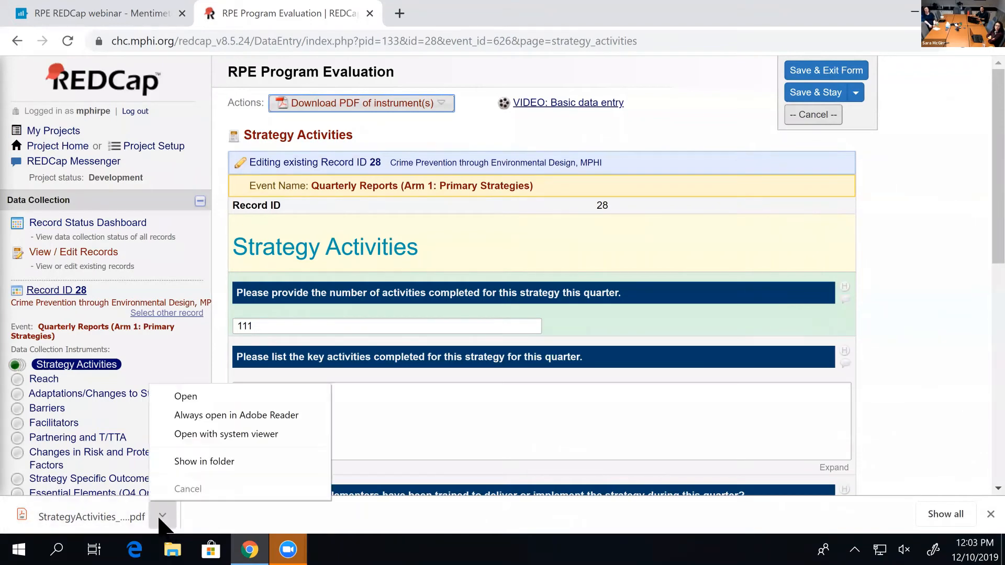
click(204, 435)
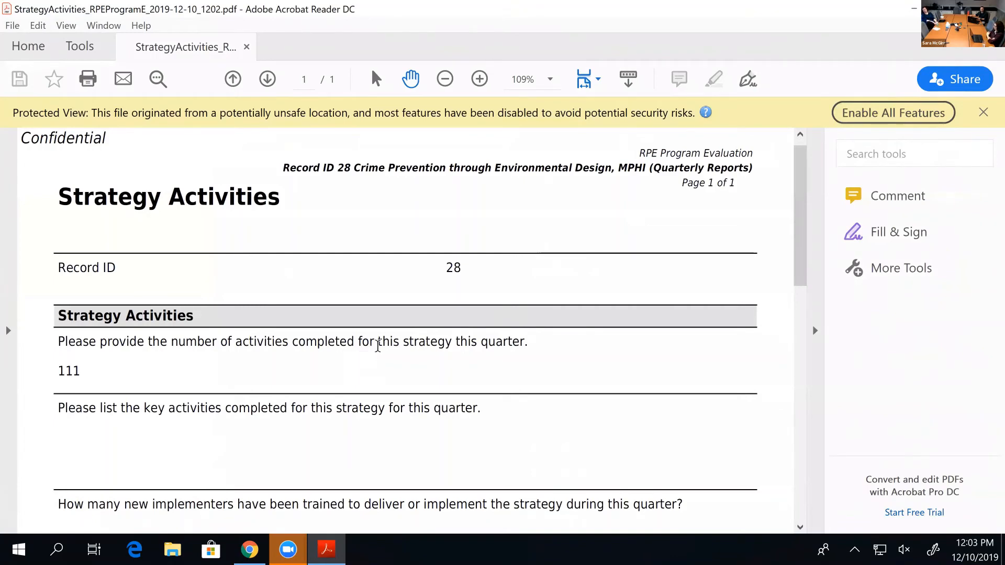
- Read through the exported Strategy Activities PDF down to the end of the page and close it
scroll(397, 345, down, 3)
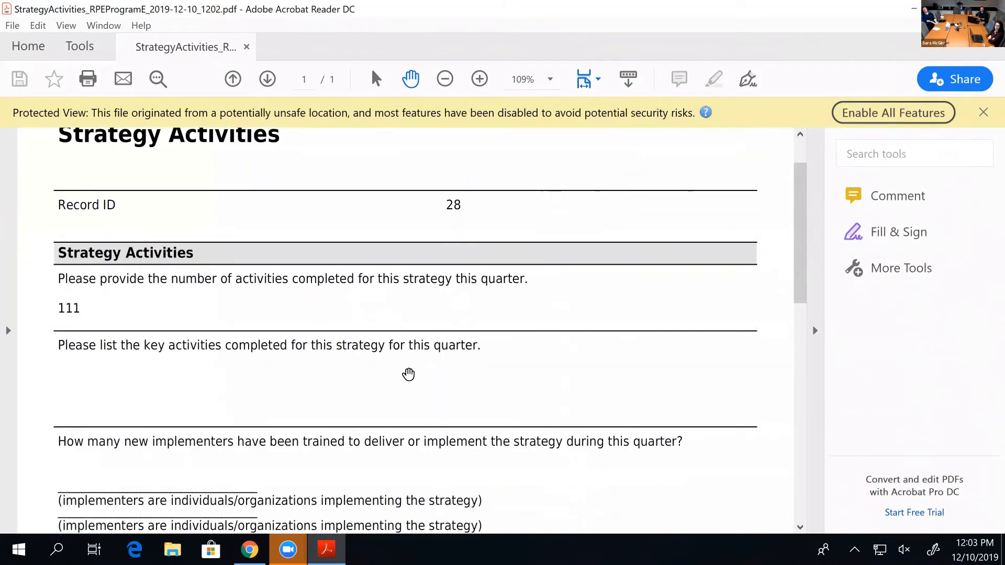
scroll(397, 380, down, 1)
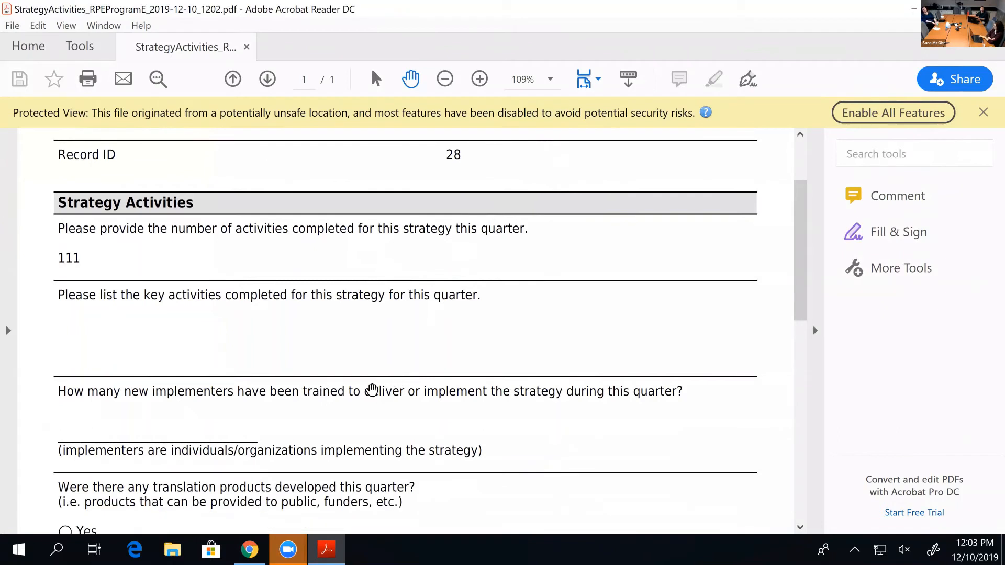
scroll(369, 366, down, 1)
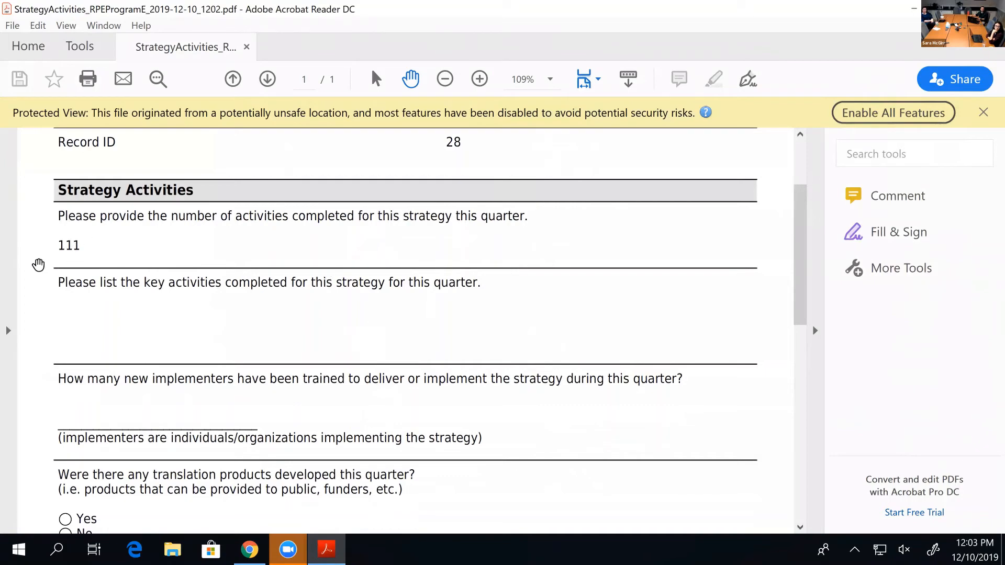
scroll(86, 256, down, 1)
scroll(86, 255, down, 3)
scroll(131, 287, down, 4)
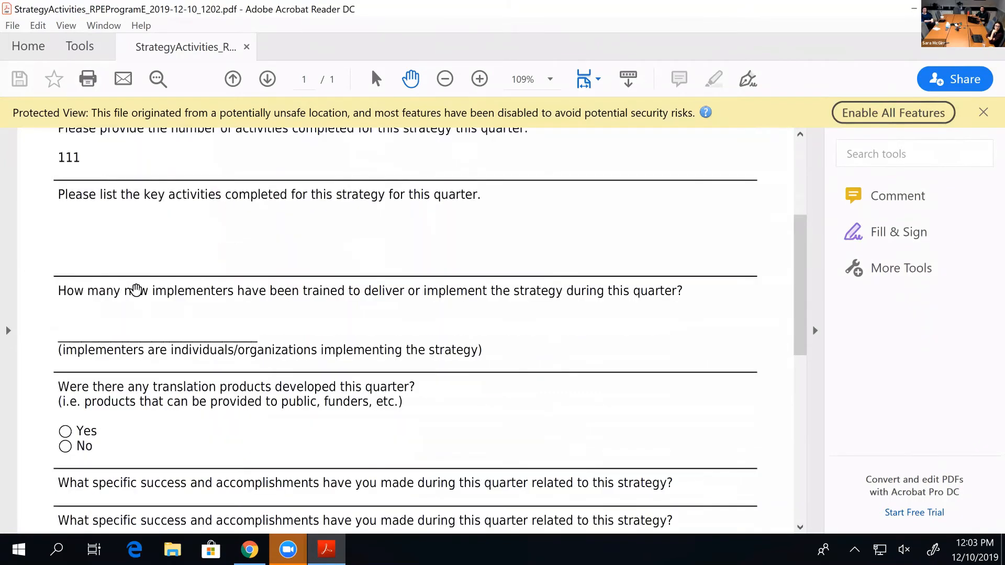
scroll(137, 278, down, 12)
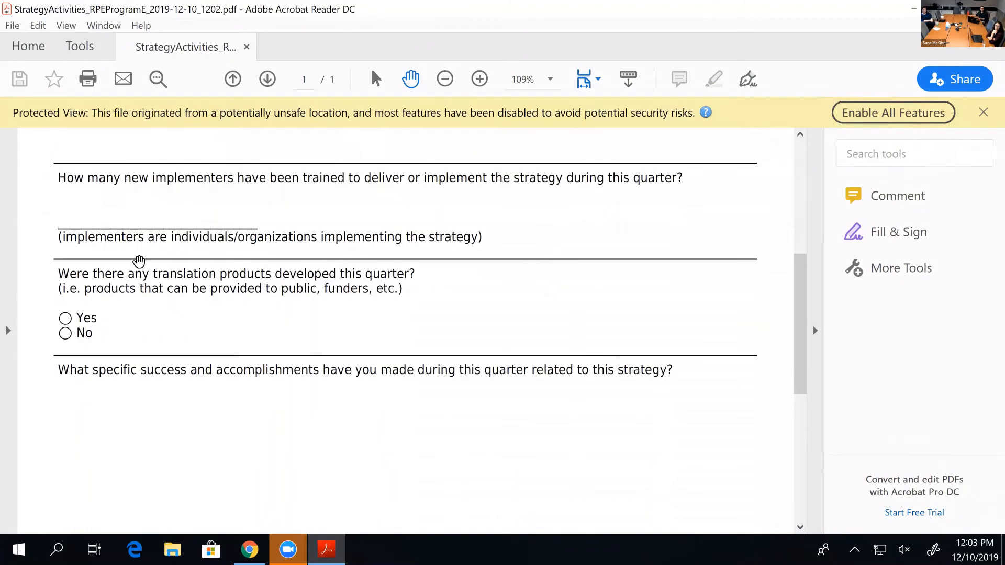
scroll(127, 265, down, 4)
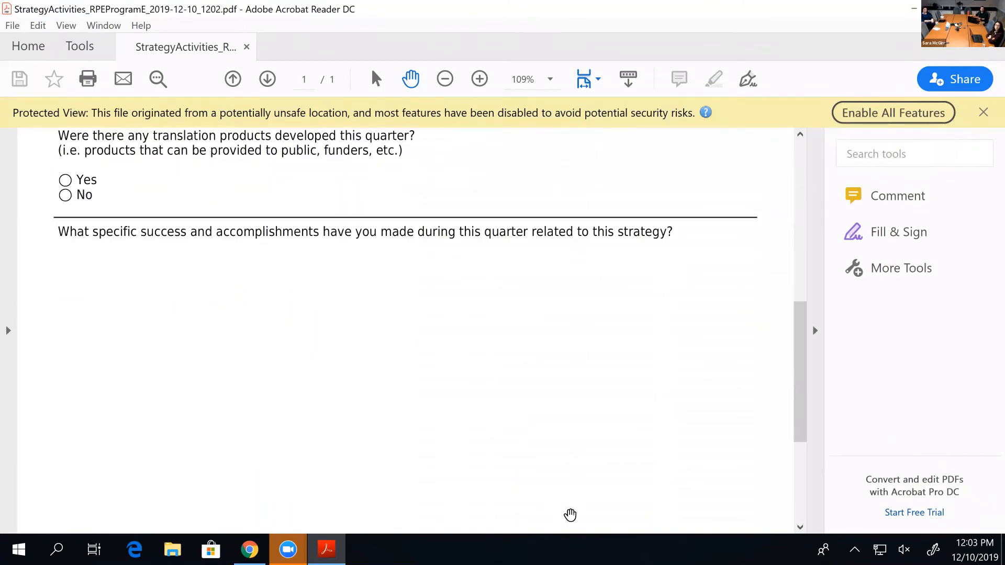
scroll(613, 423, down, 5)
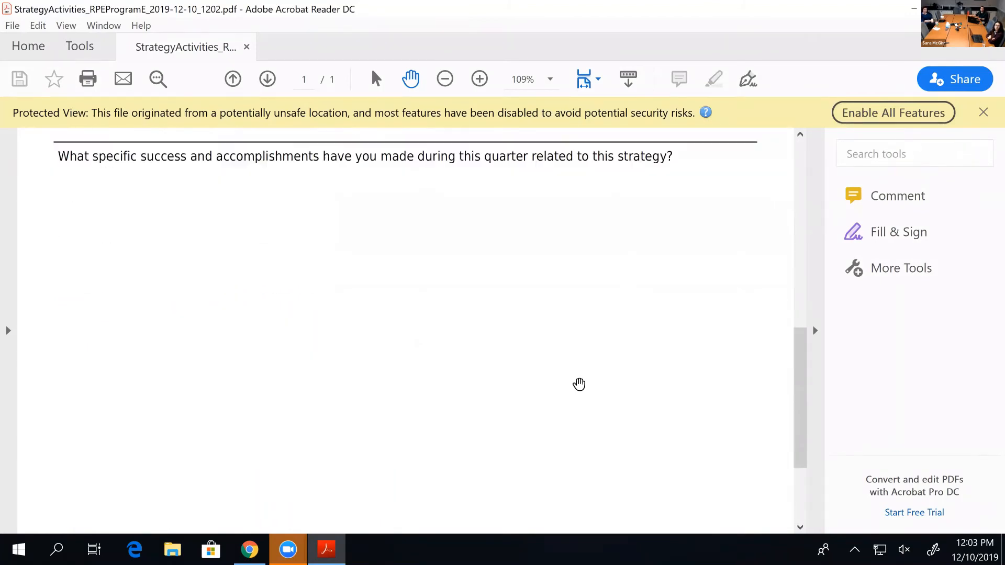
scroll(581, 373, down, 2)
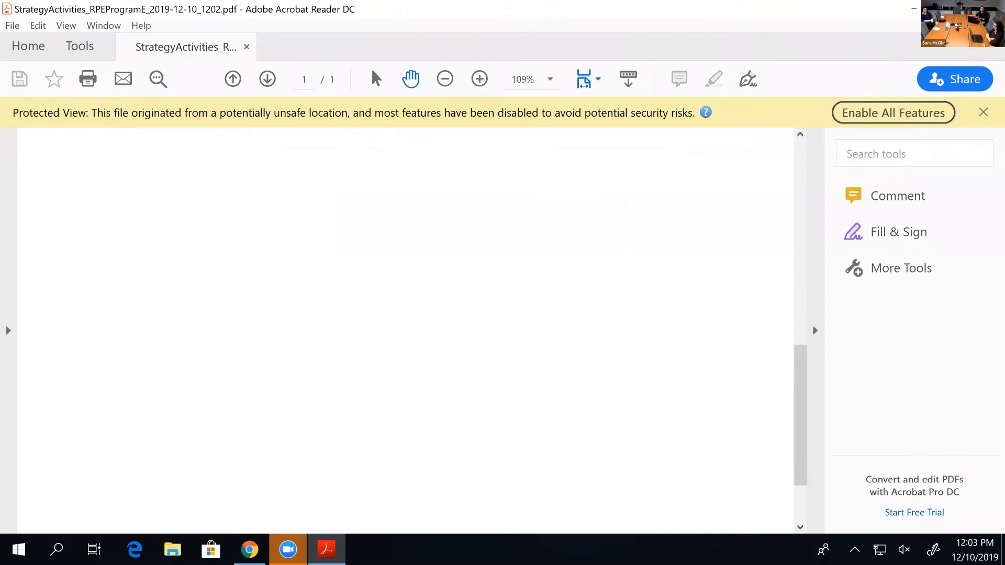
click(993, 9)
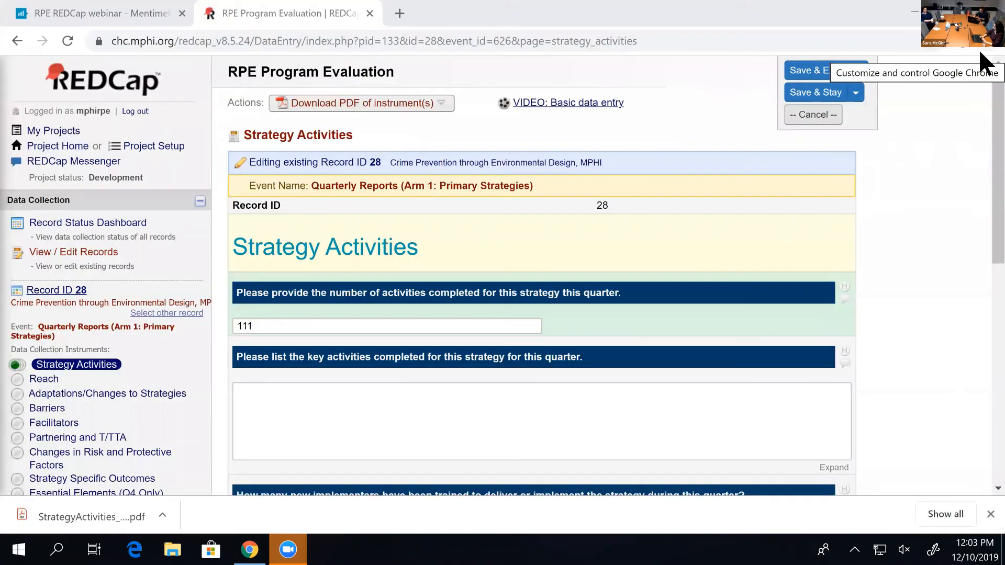
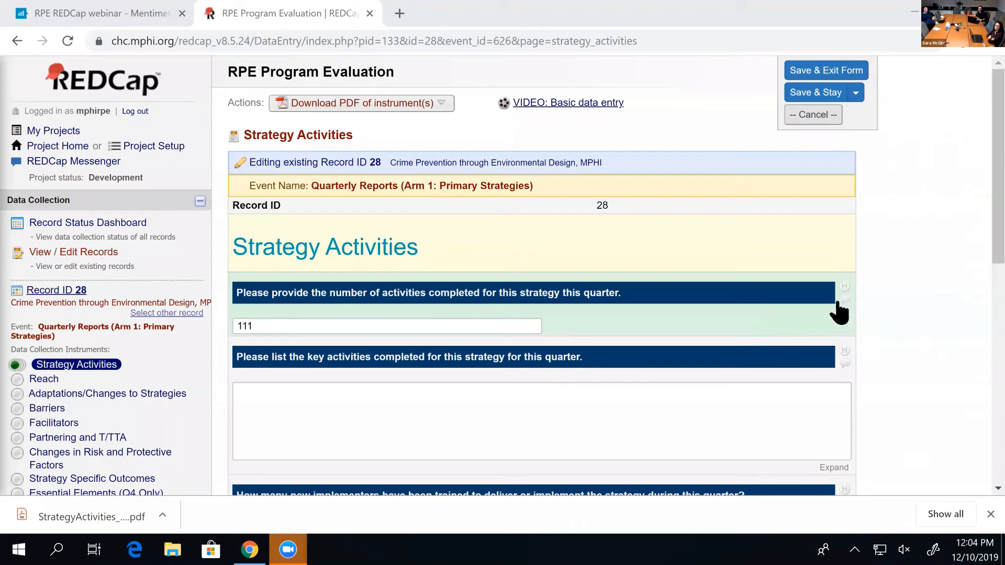
- Add the field comment "Why no hot dogs?" to the question about key activities completed for this strategy
scroll(832, 305, down, 2)
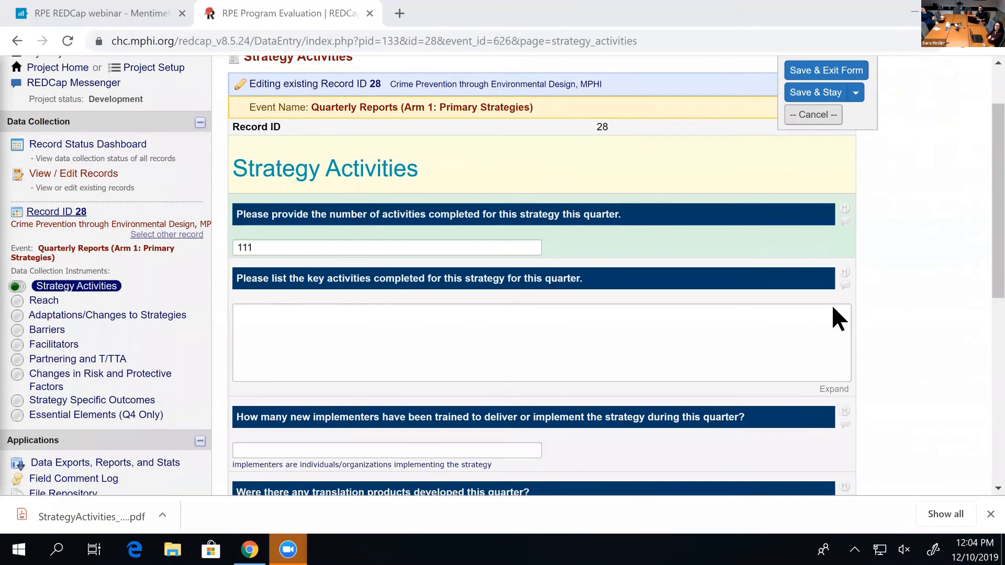
scroll(822, 304, up, 2)
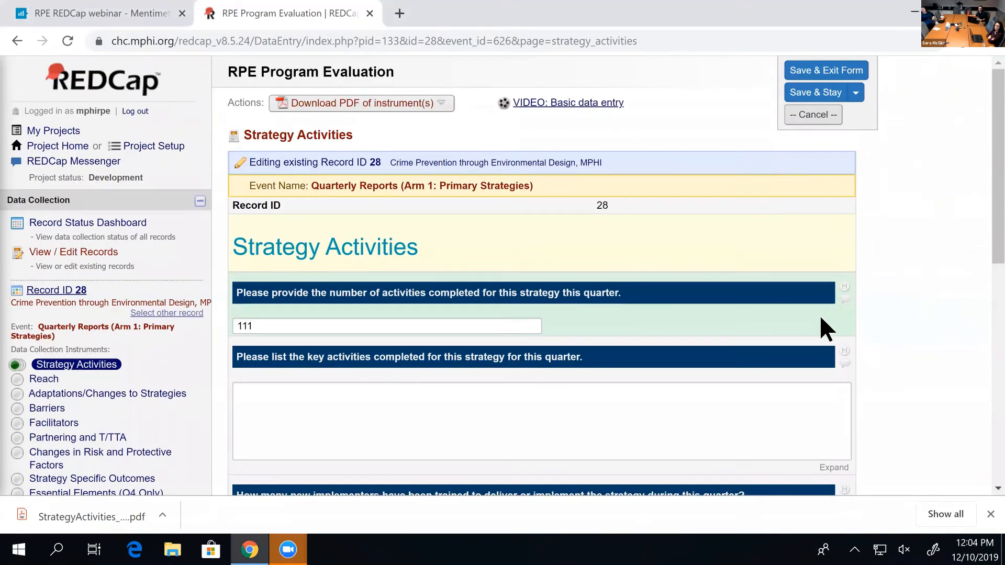
key(ctrl+a)
key(ctrl+plus)
key(ctrl+plus)
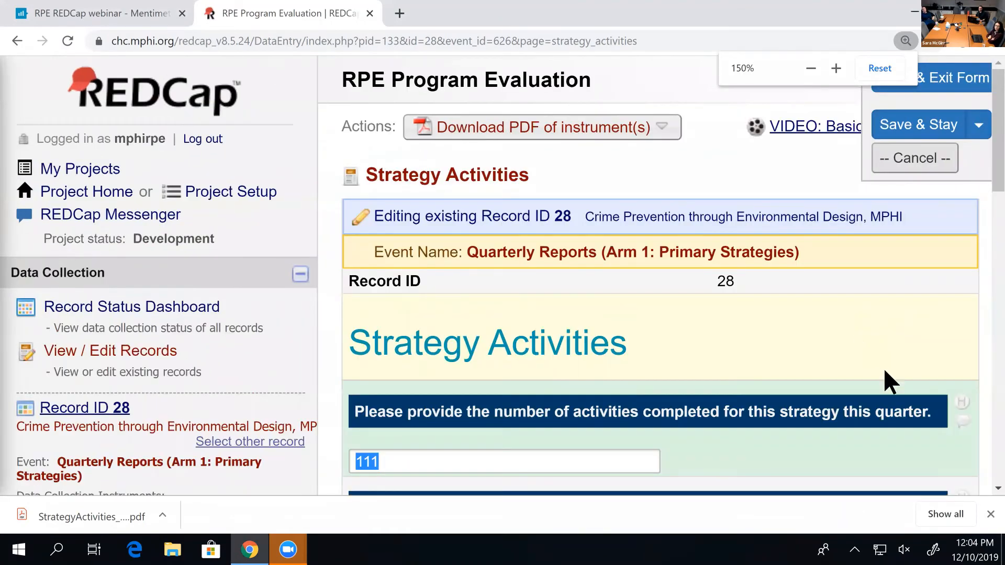
click(734, 330)
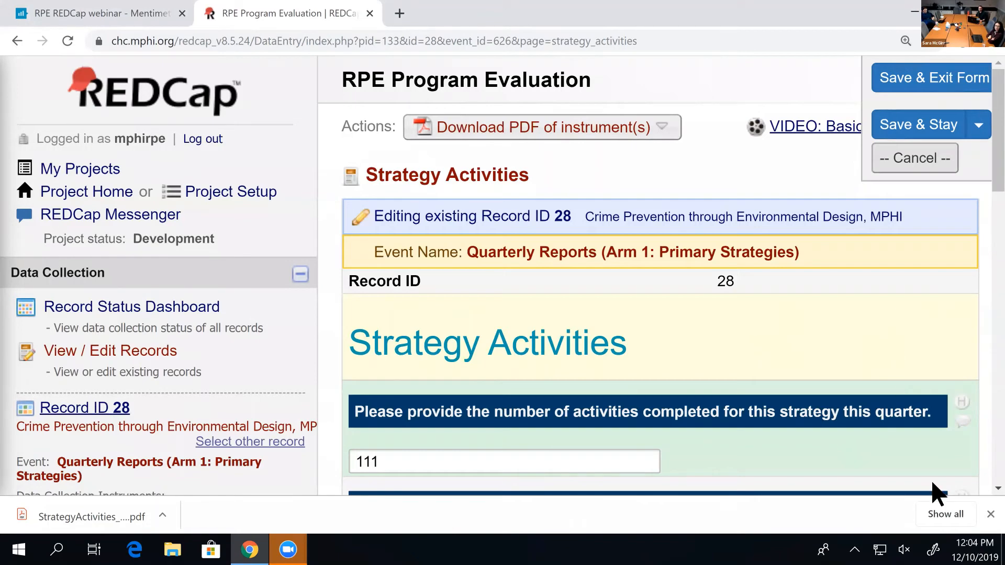
scroll(895, 327, down, 3)
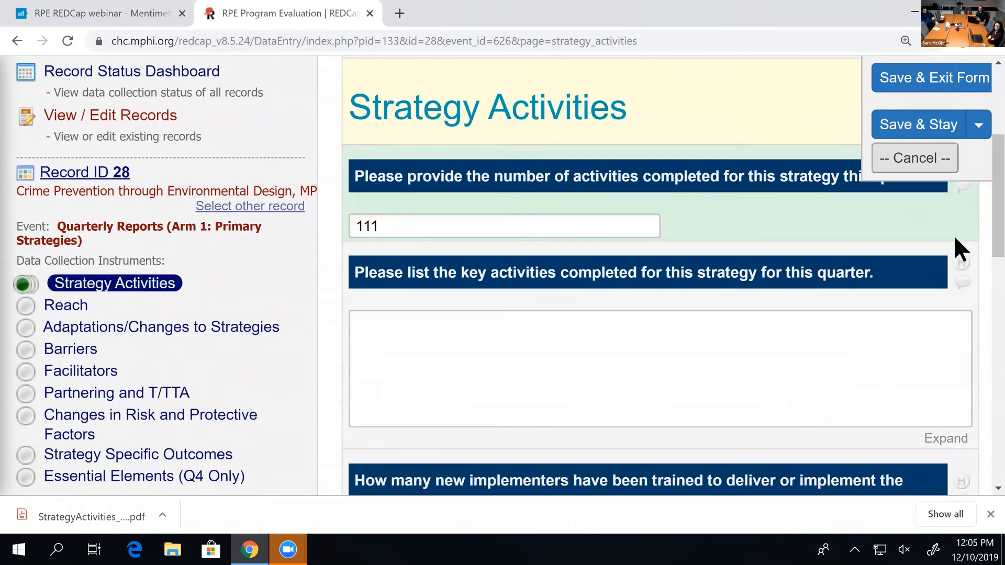
click(962, 283)
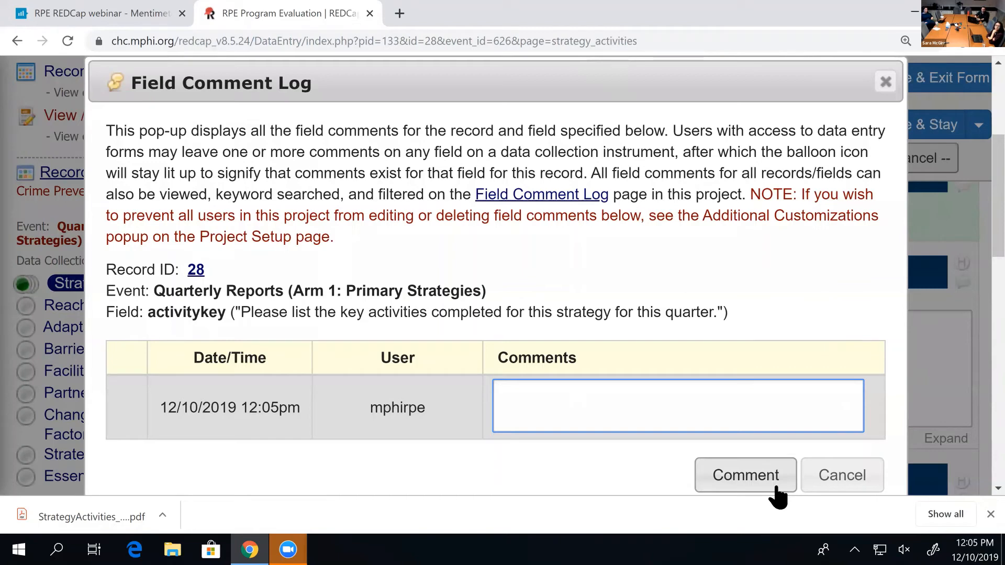
text(Why no hot dogs)
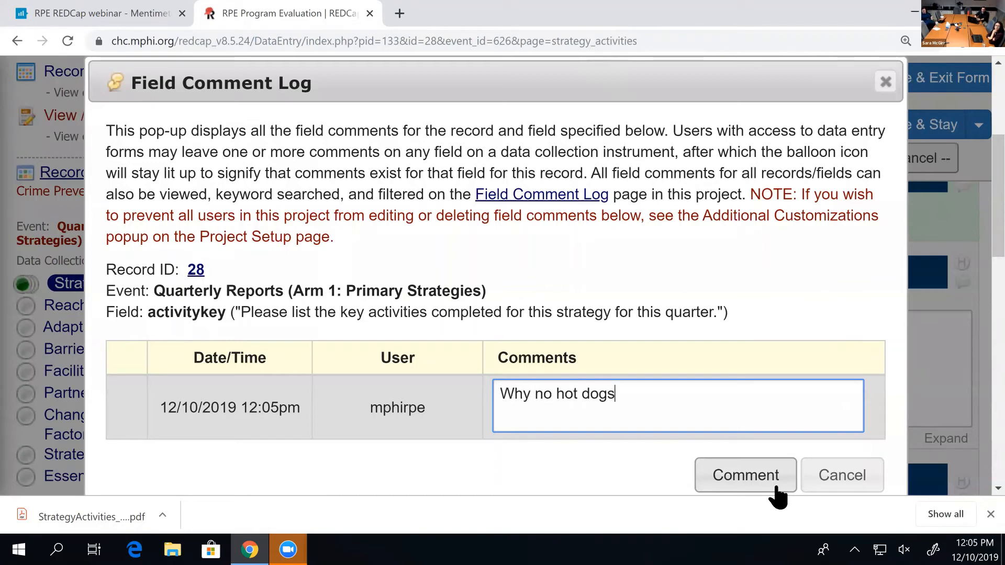
text(?)
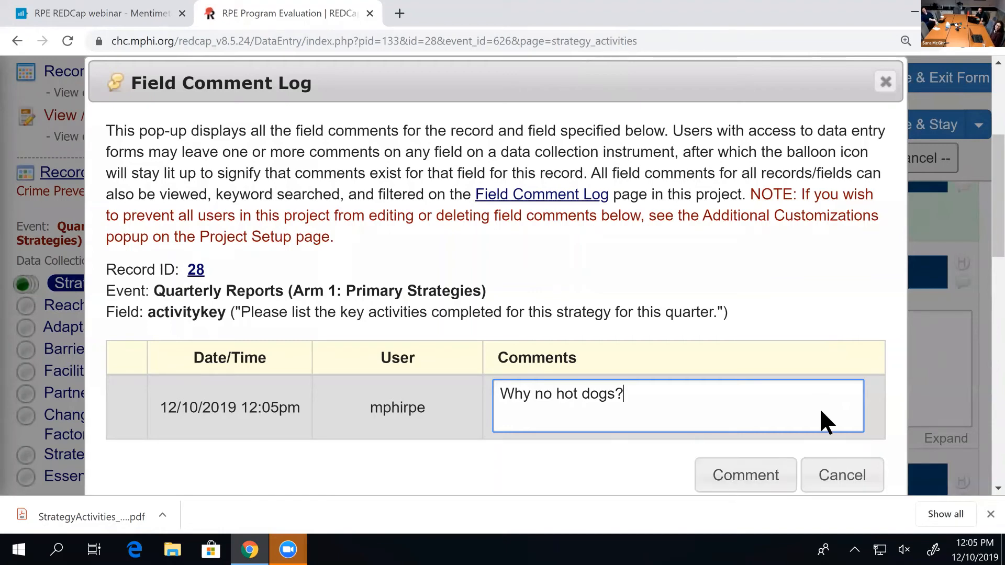
scroll(652, 363, down, 1)
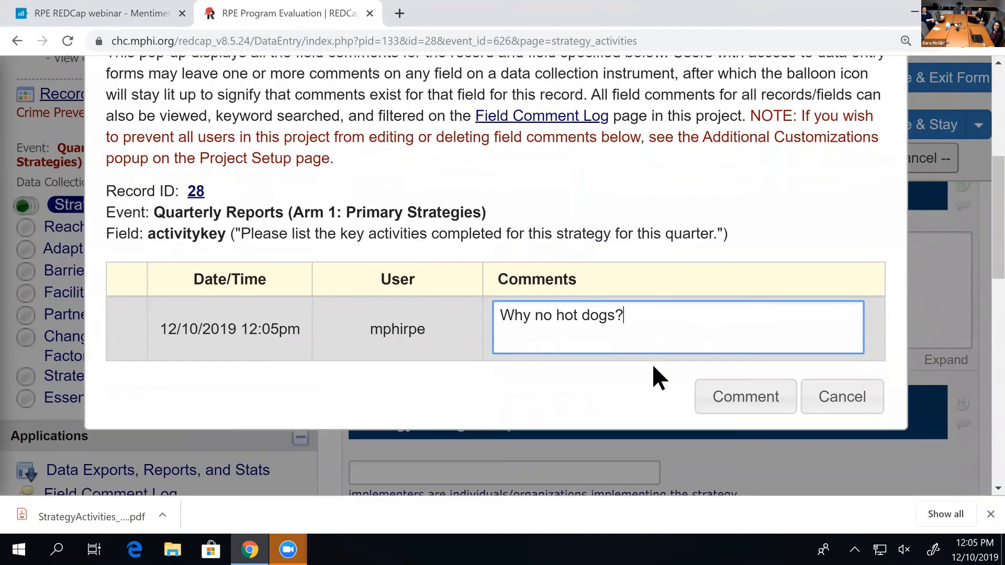
scroll(652, 367, up, 1)
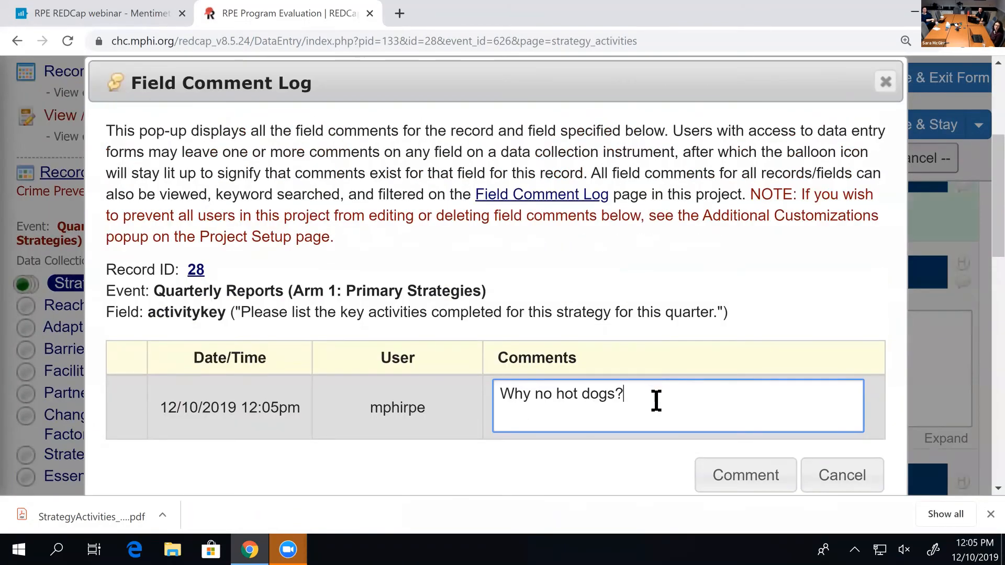
click(757, 482)
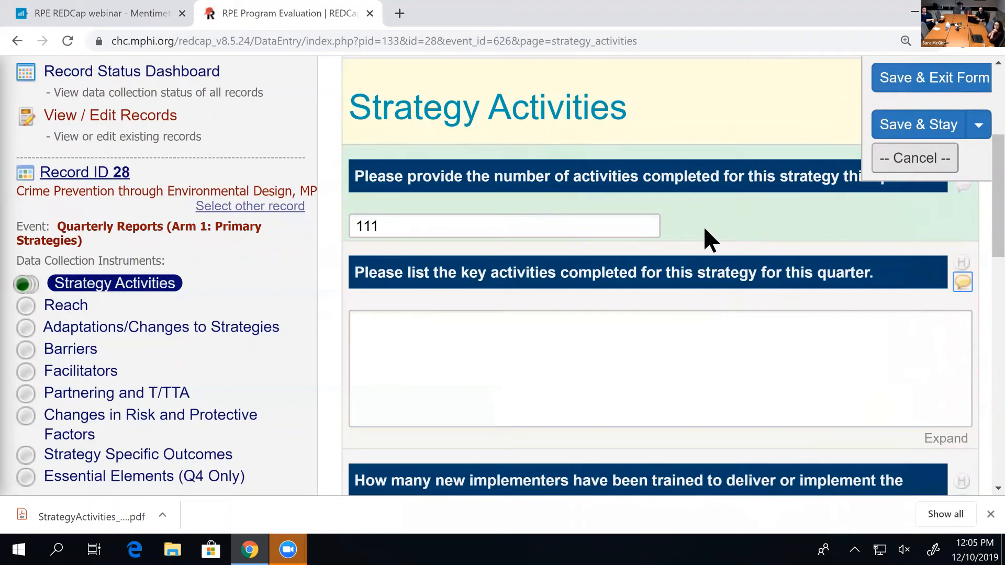
- Review the comment history of the key activities question and close it without adding another comment
key(ctrl+minus)
key(ctrl+minus)
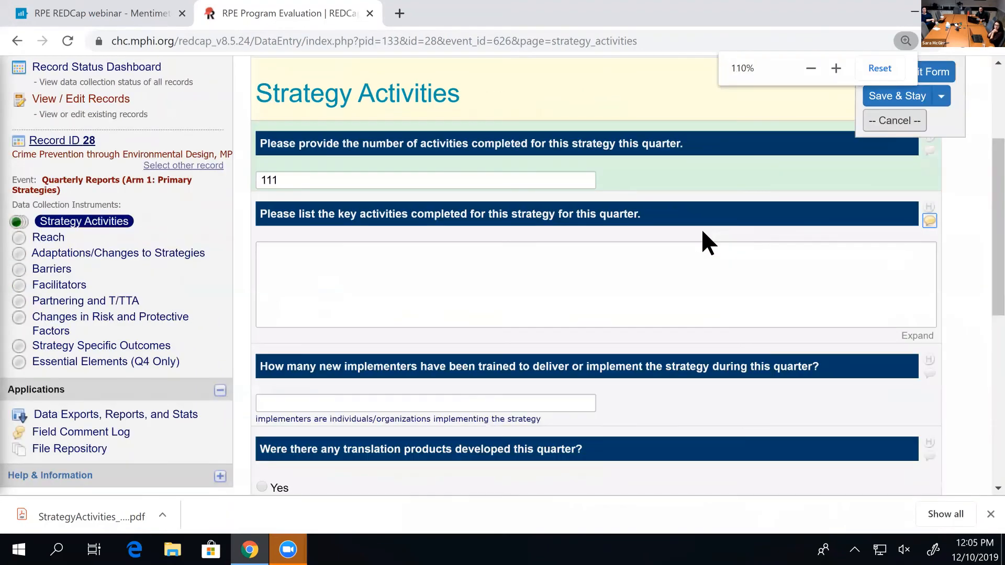
key(ctrl+minus)
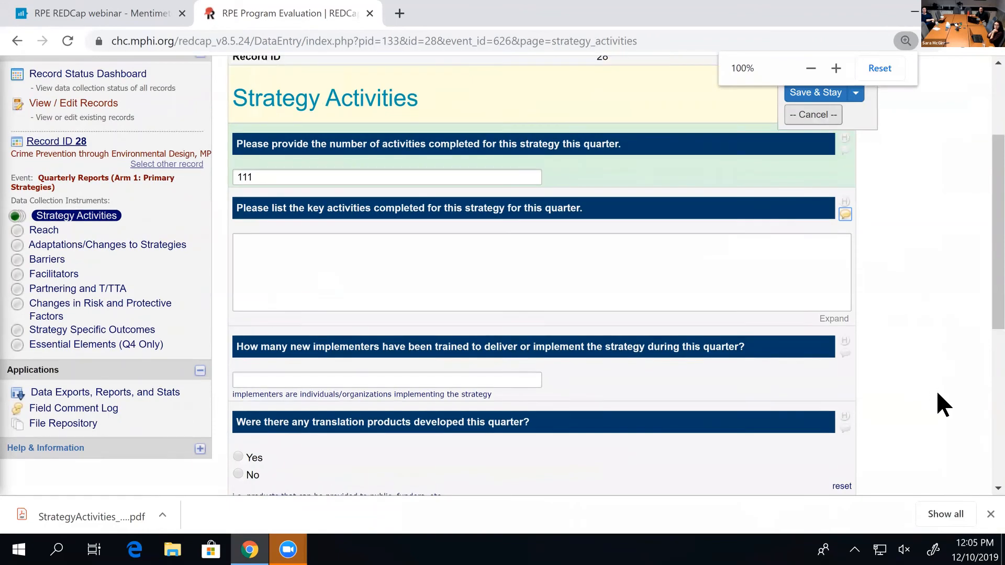
scroll(937, 403, up, 3)
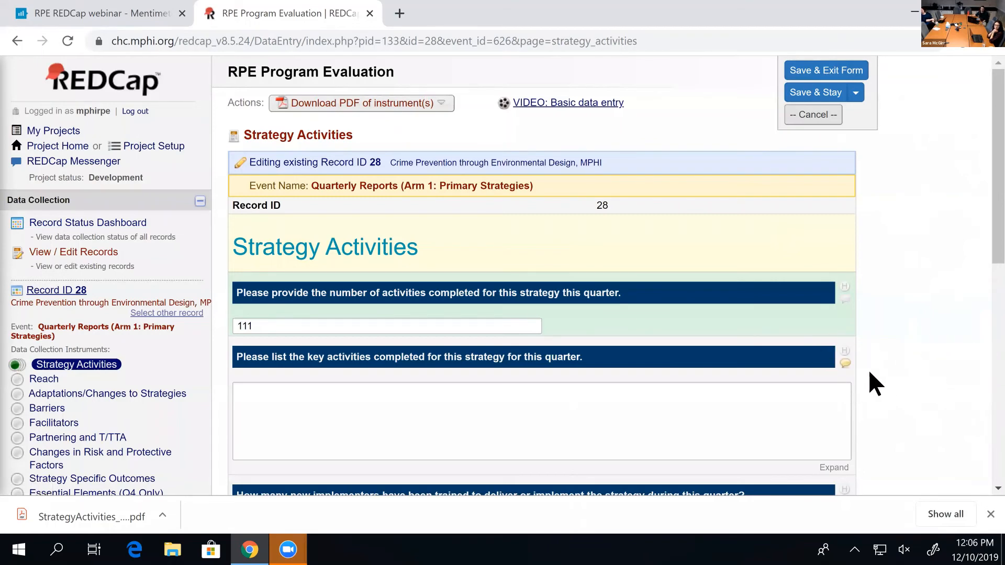
click(845, 366)
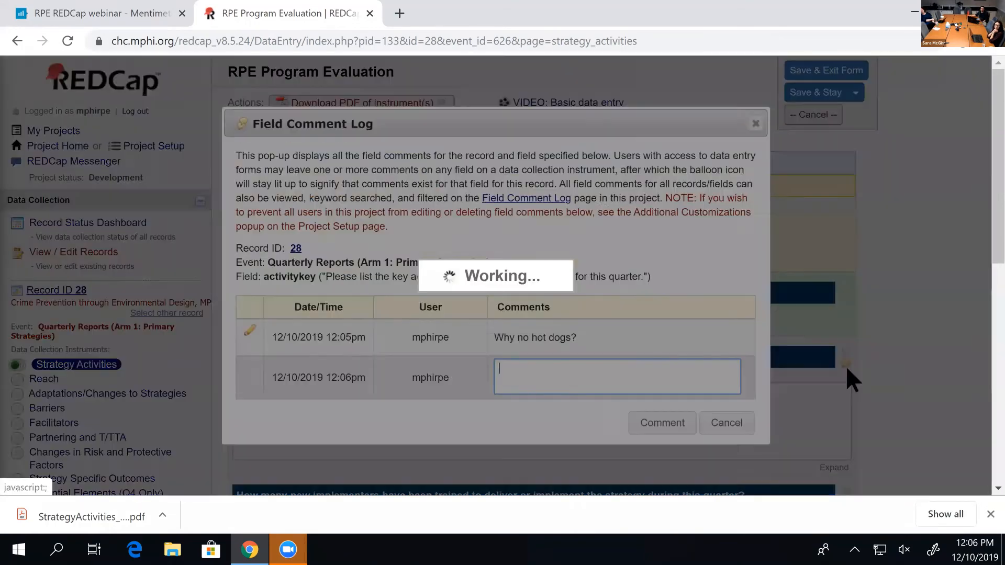
click(726, 424)
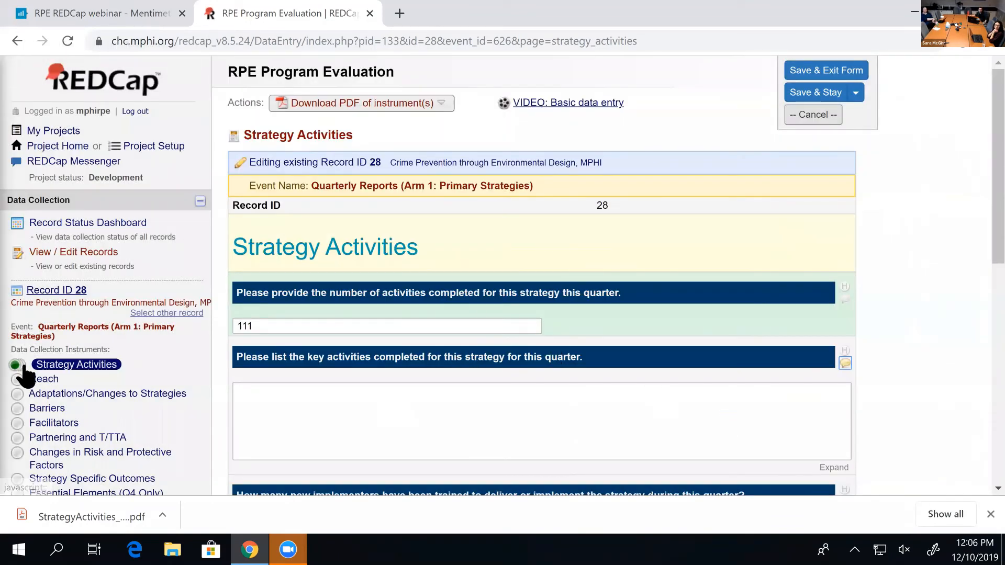
scroll(157, 366, down, 2)
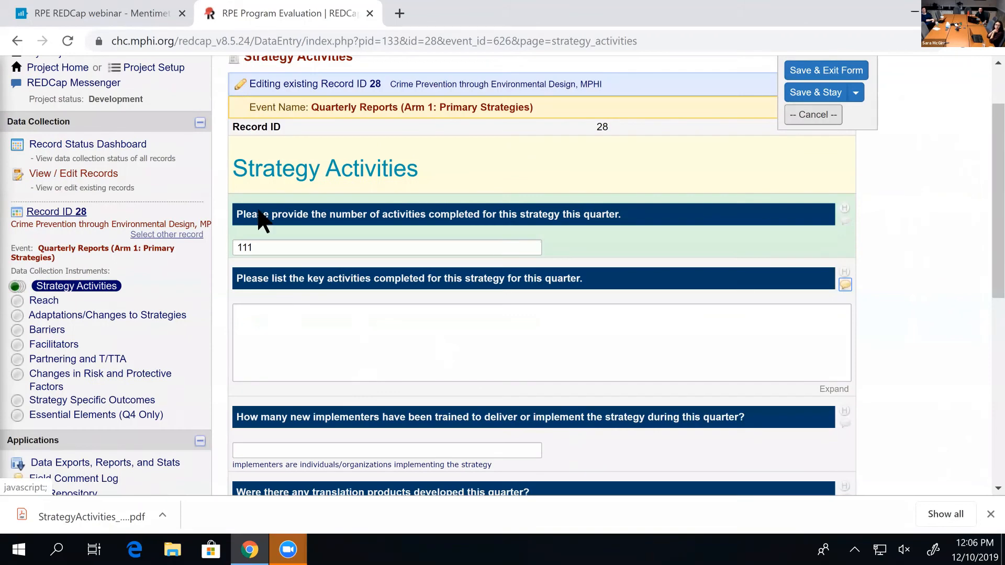
scroll(256, 222, up, 2)
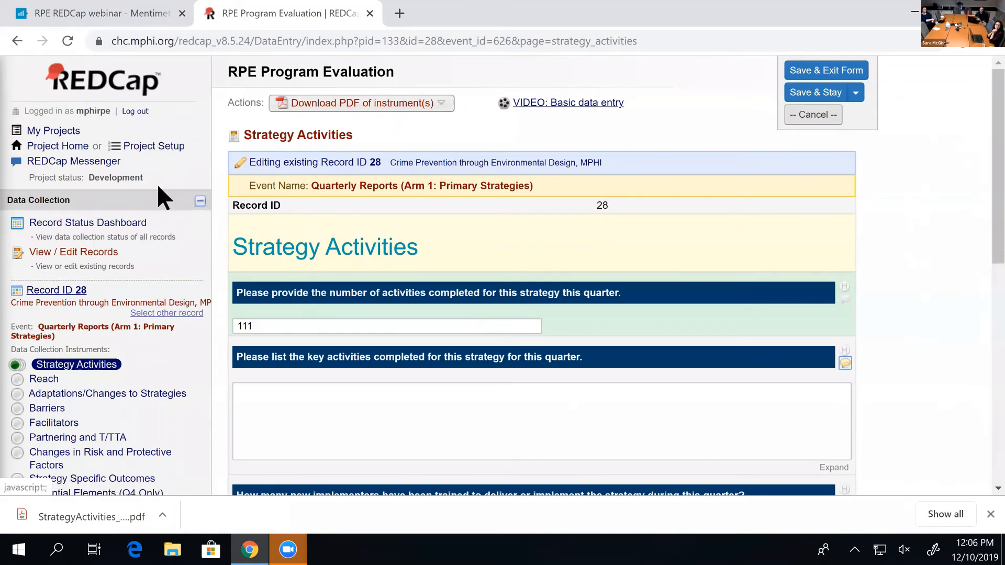
- Collapse the Data Collection section, open the project's Field Comment Log, and look through the users available for filtering
click(200, 207)
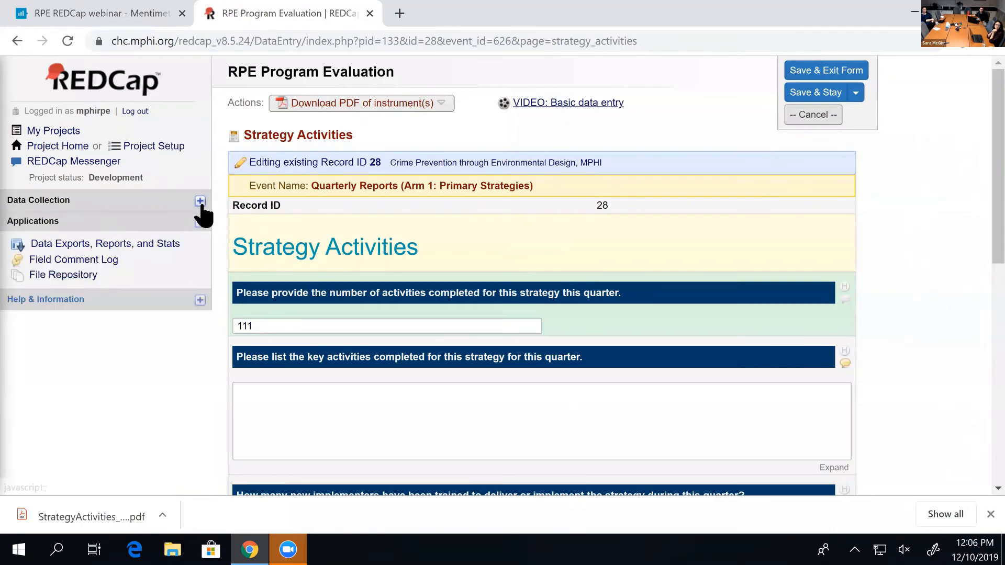
click(199, 202)
click(110, 262)
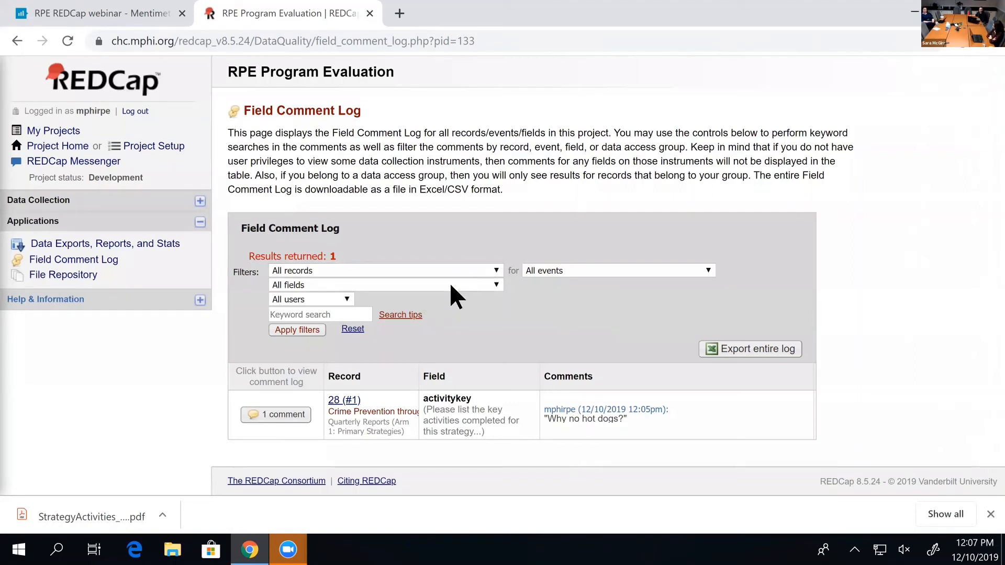
click(330, 296)
scroll(325, 210, down, 5)
scroll(291, 109, down, 2)
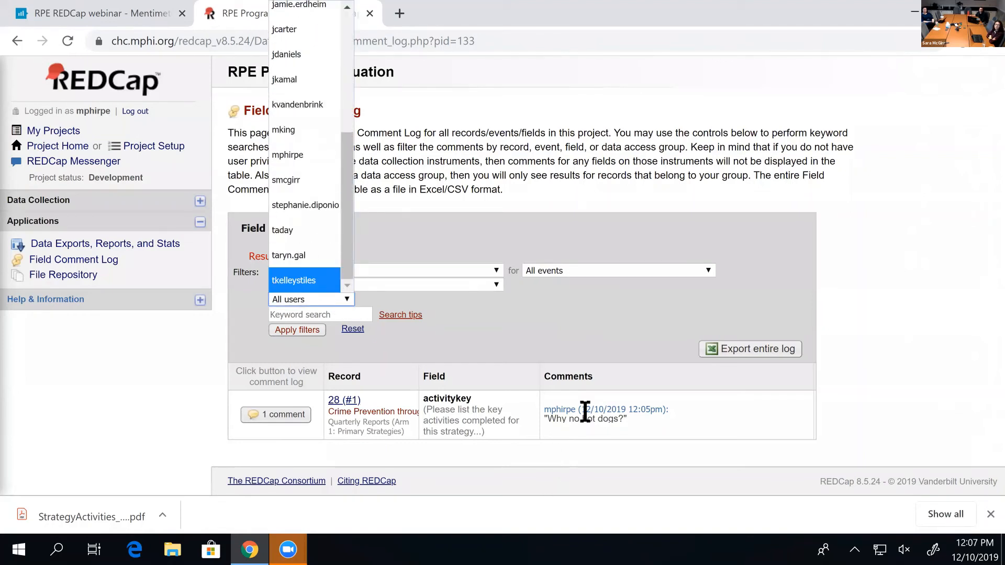
click(470, 347)
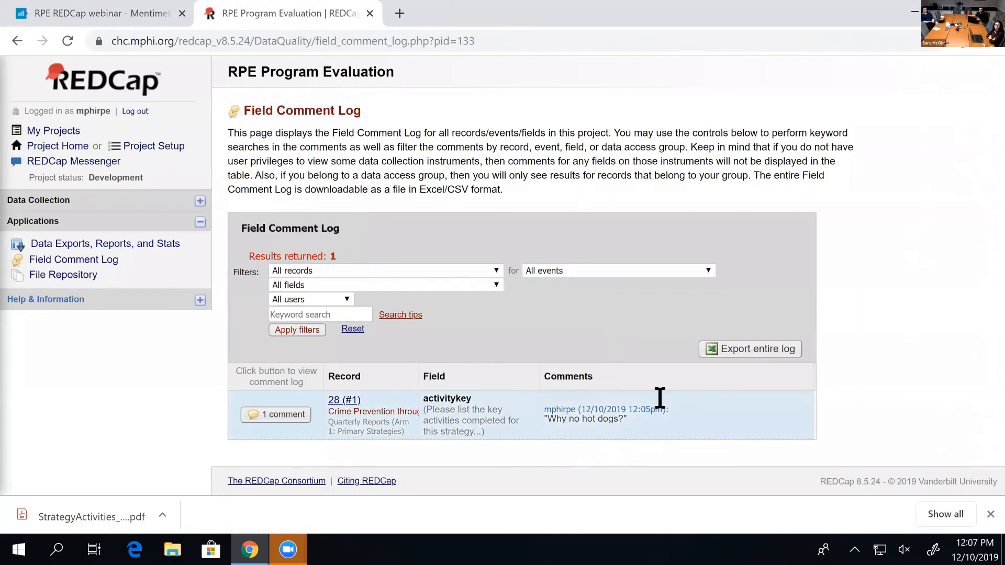
- Review the logged "Why no hot dogs?" comment and its comment history, closing it without adding a comment
drag(639, 419, 550, 419)
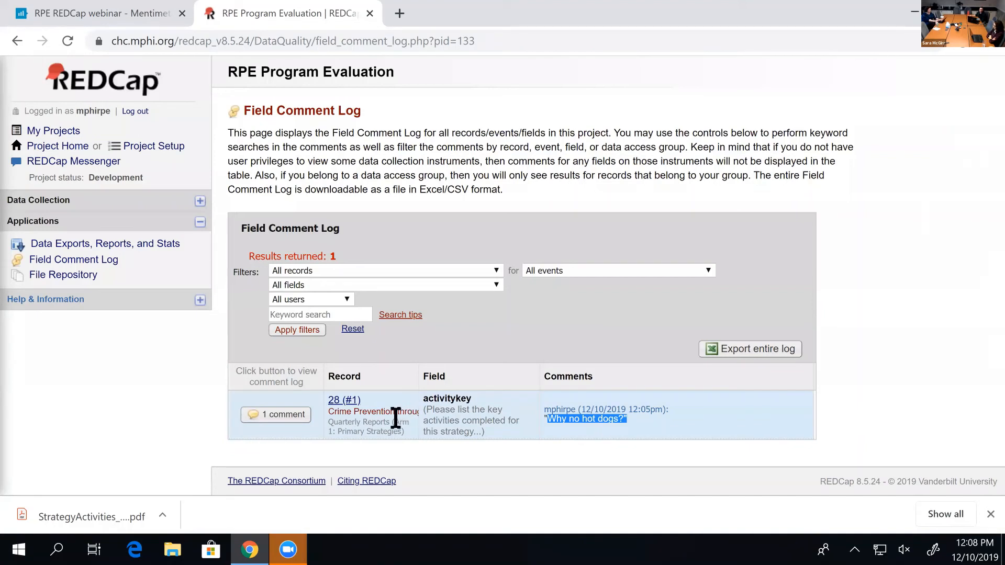
click(287, 417)
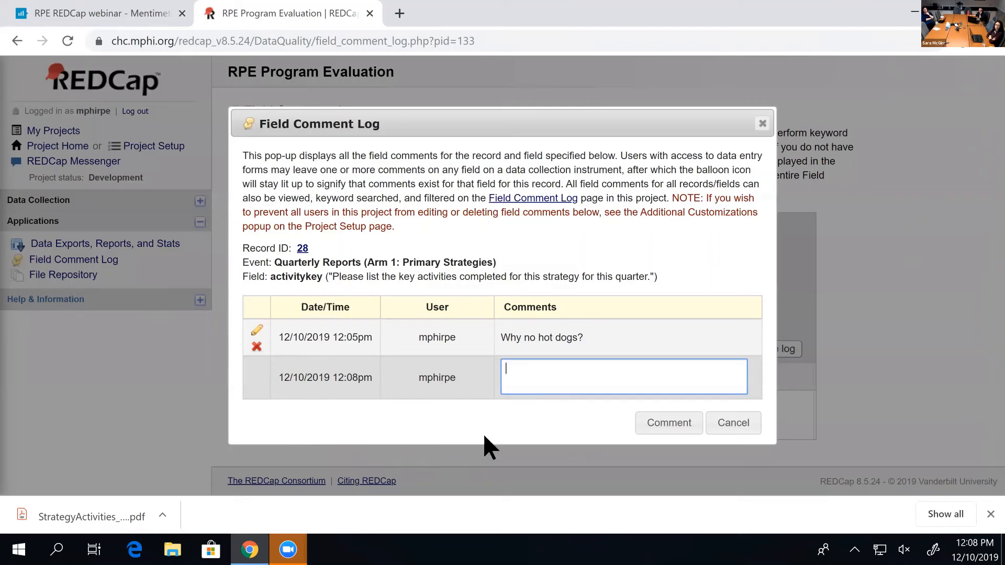
click(748, 425)
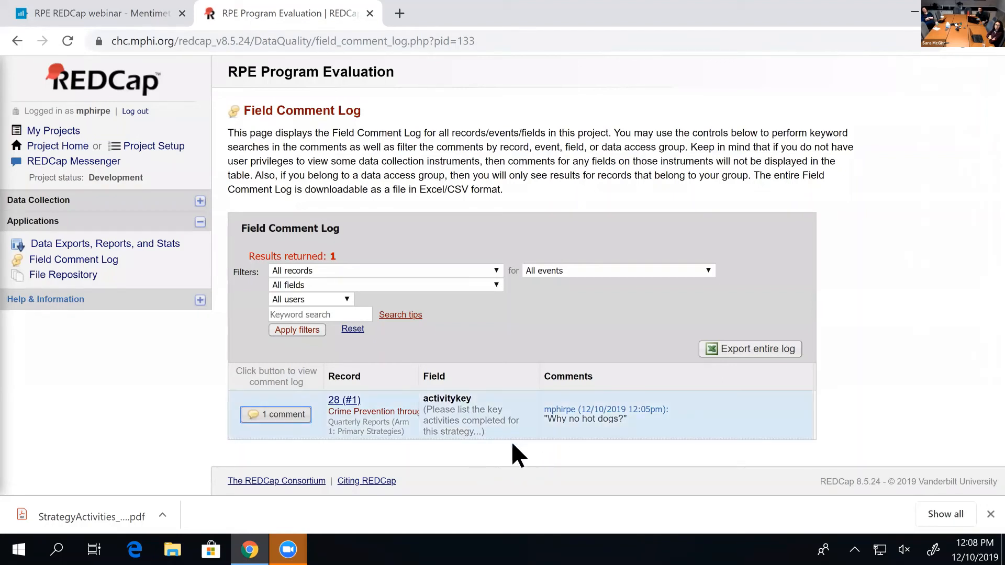
- Open the commented field of record 28 from the log, view its comments, and return to the Field Comment Log
click(349, 402)
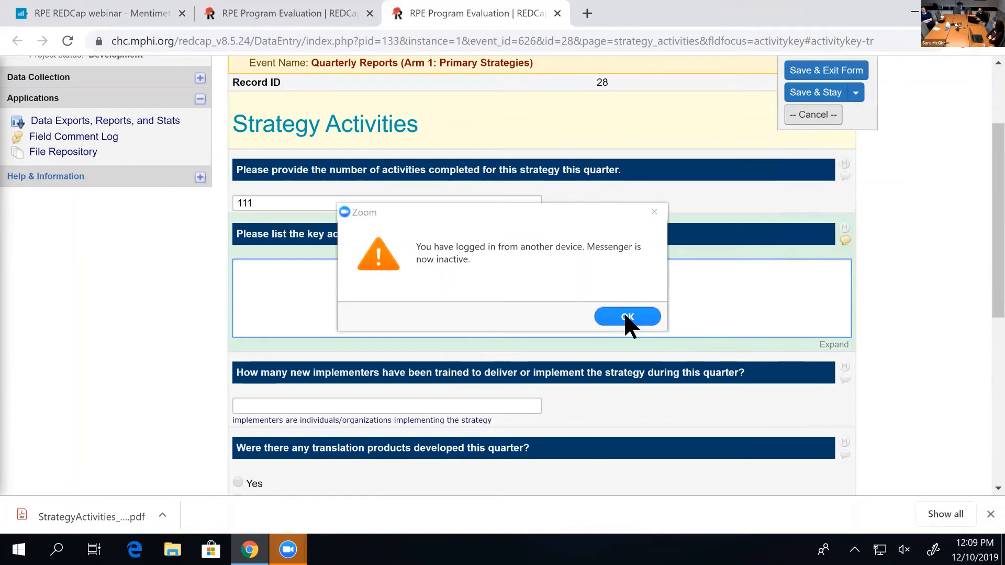
click(627, 316)
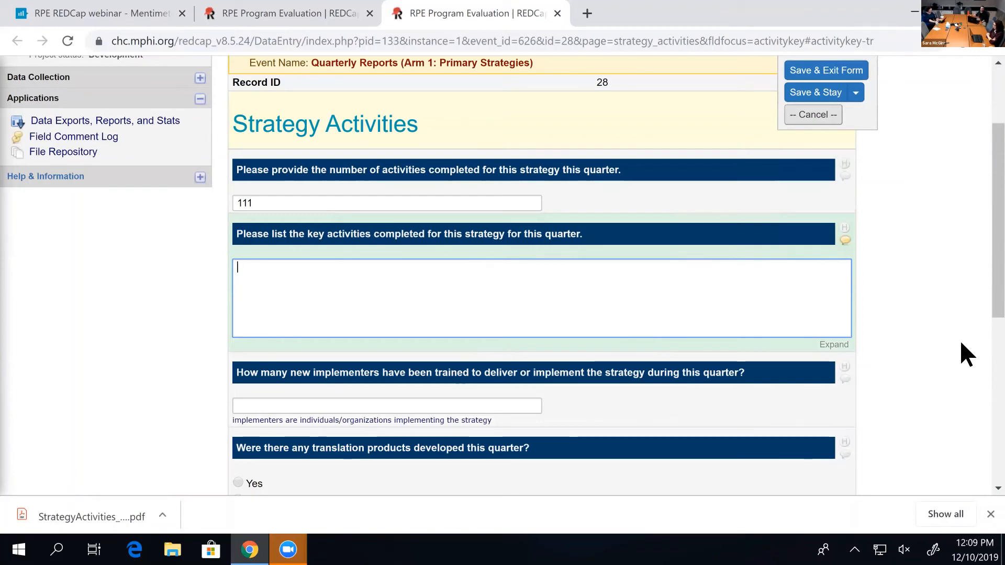
click(845, 241)
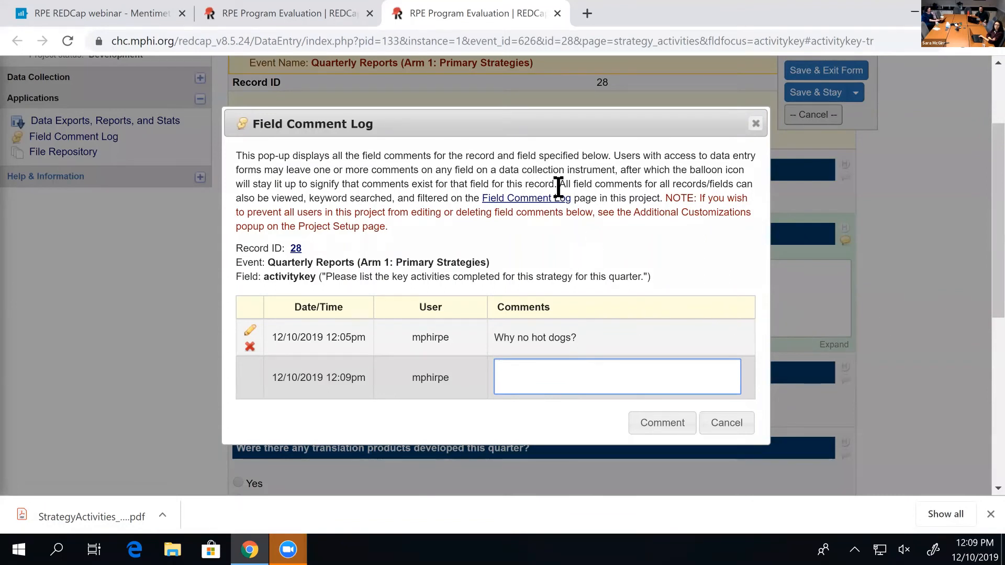
click(536, 204)
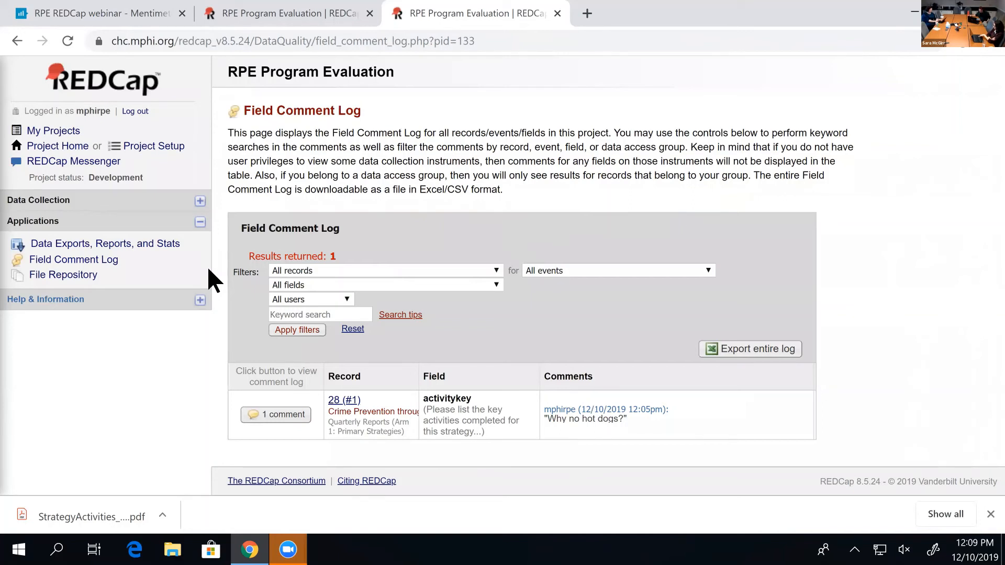
- Open the File Repository and look through the user files, from YWCA Quarterly Tool down to REDCap Intro Webinar
click(84, 276)
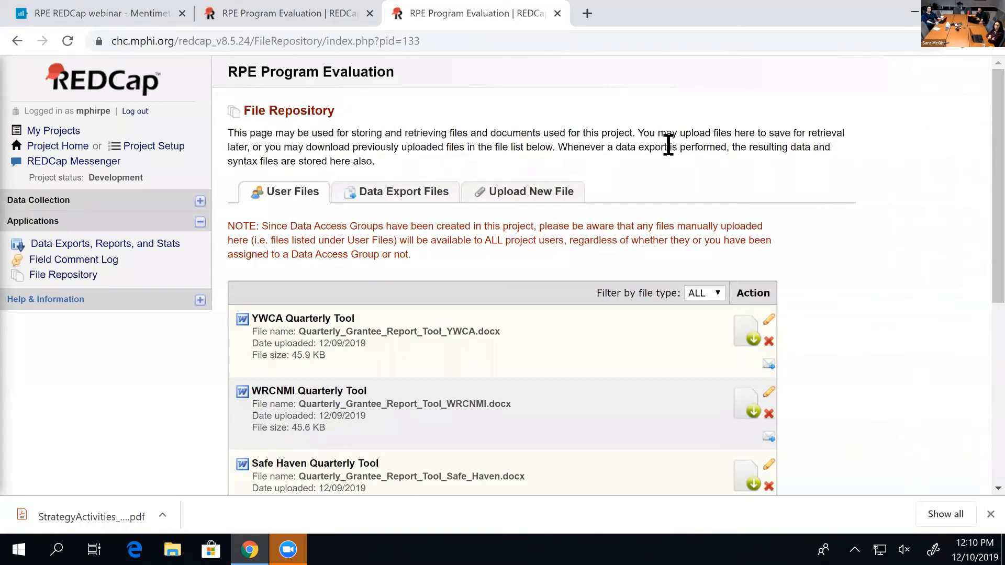
scroll(858, 154, down, 3)
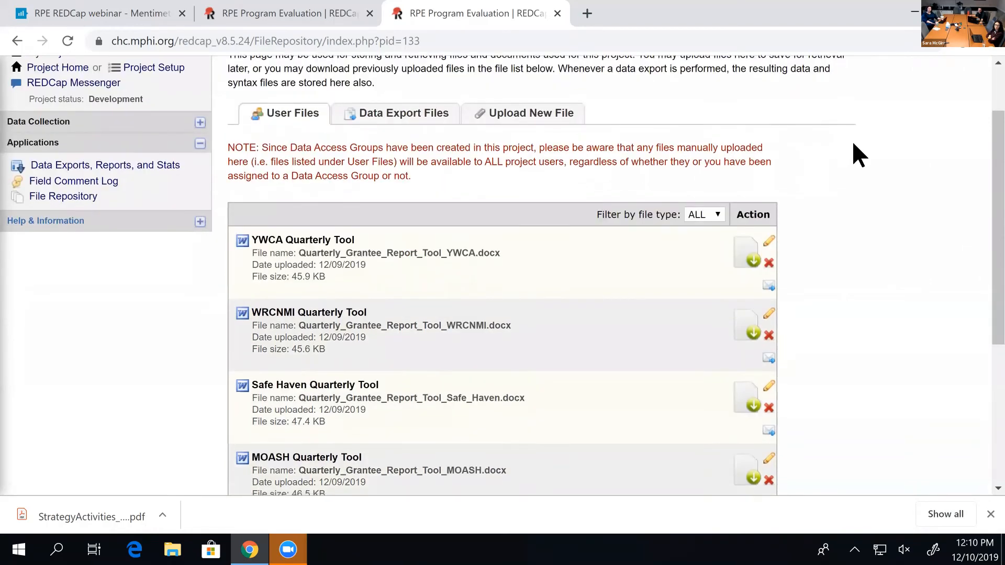
scroll(889, 165, down, 3)
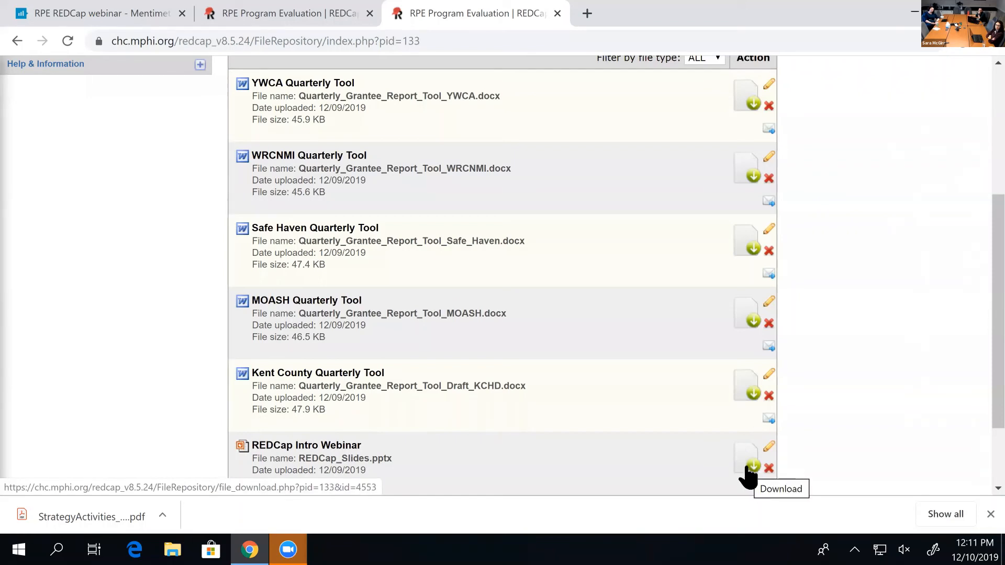
scroll(519, 284, down, 3)
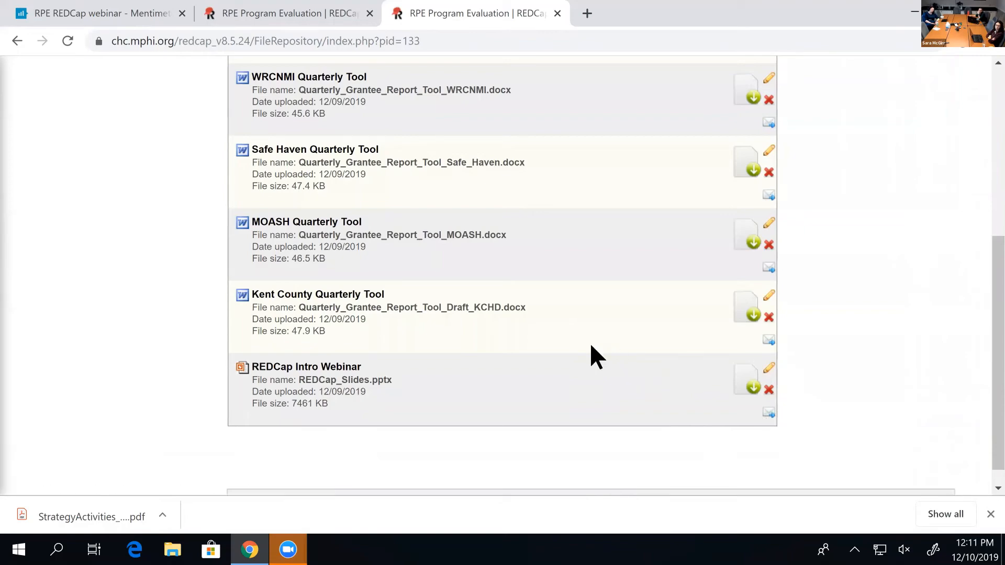
scroll(588, 340, up, 3)
scroll(594, 352, up, 3)
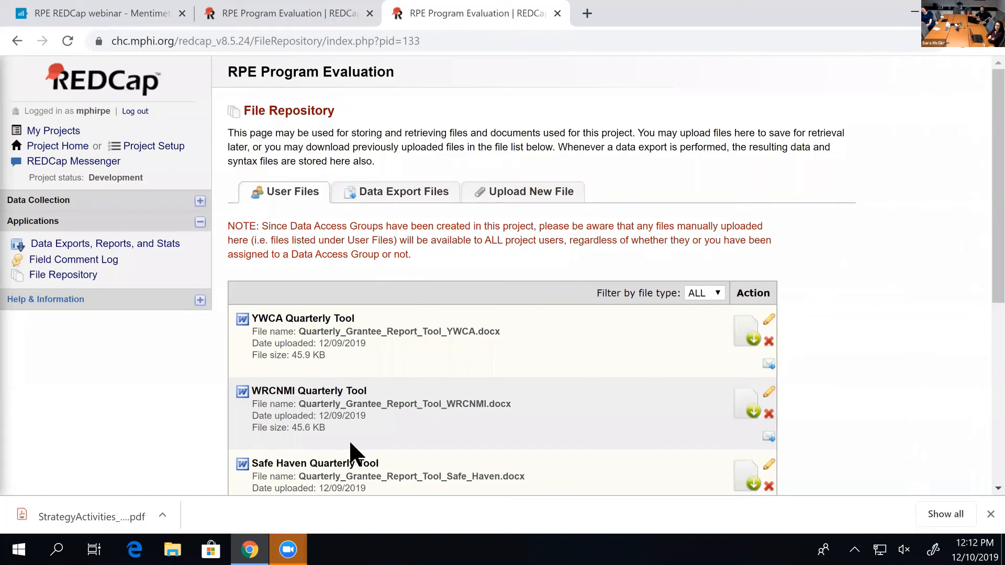
- Examine the form for uploading a new file, including its document chooser and Name/Label field, and cancel without uploading
click(522, 194)
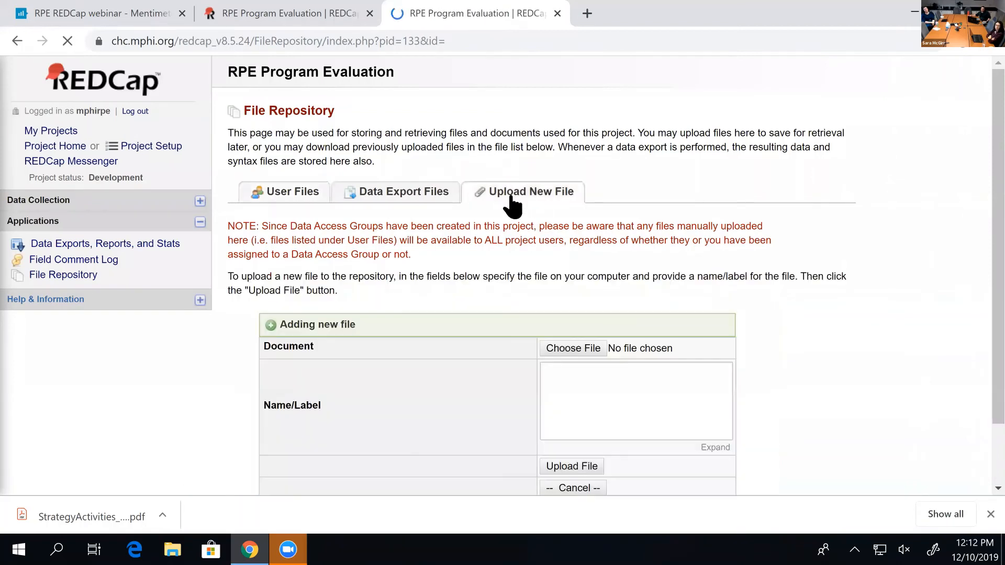
scroll(492, 224, down, 1)
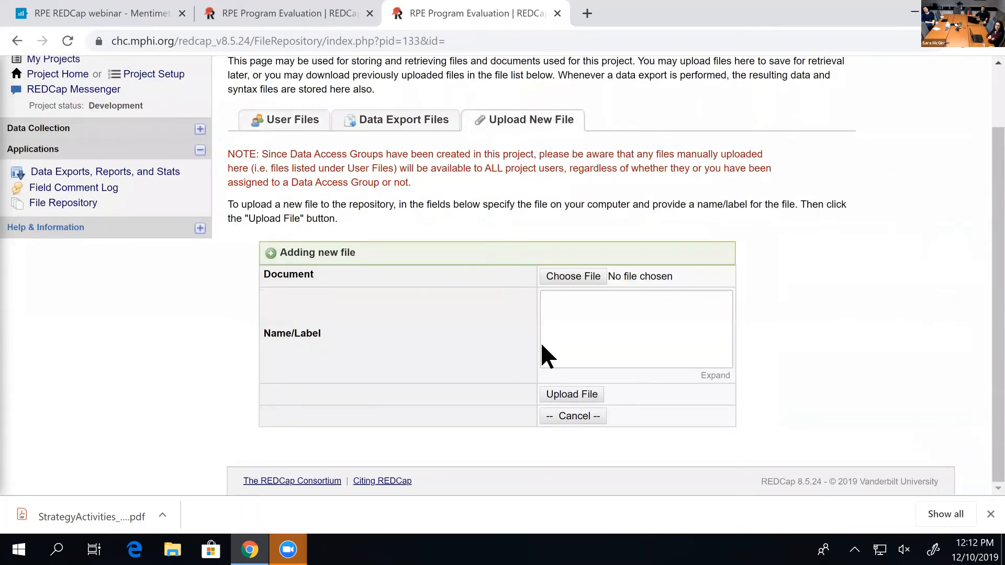
click(557, 274)
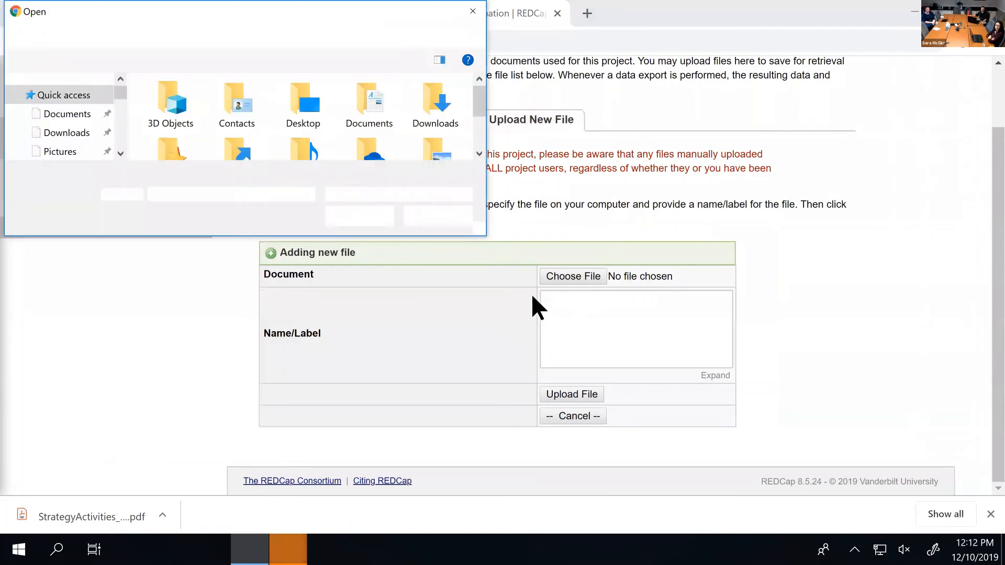
scroll(299, 113, down, 1)
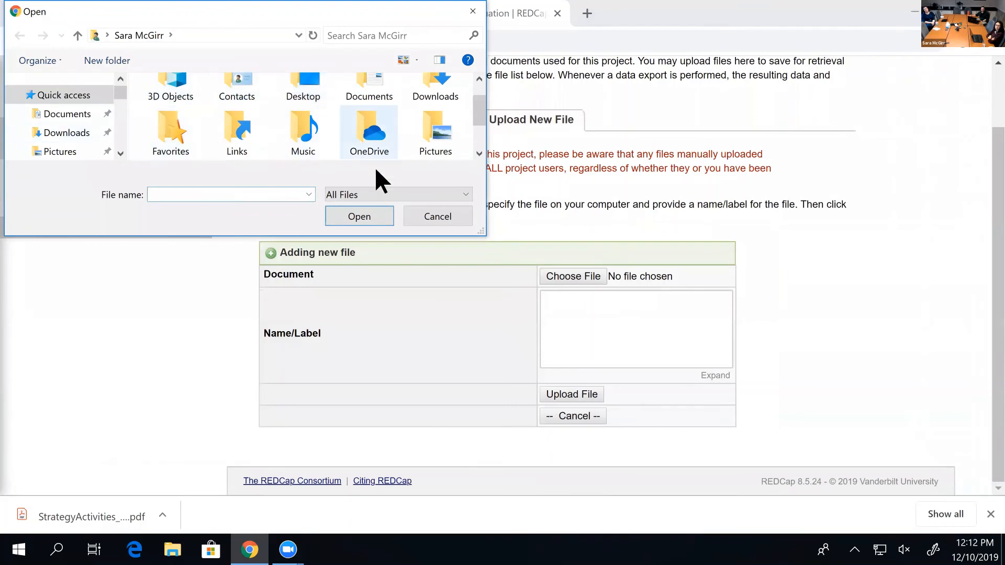
click(432, 217)
click(613, 316)
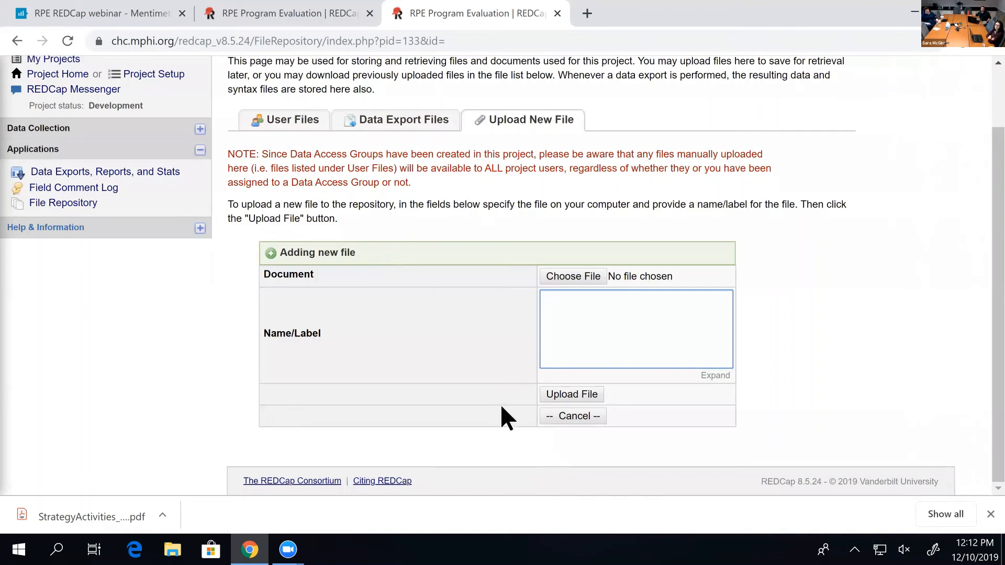
click(588, 415)
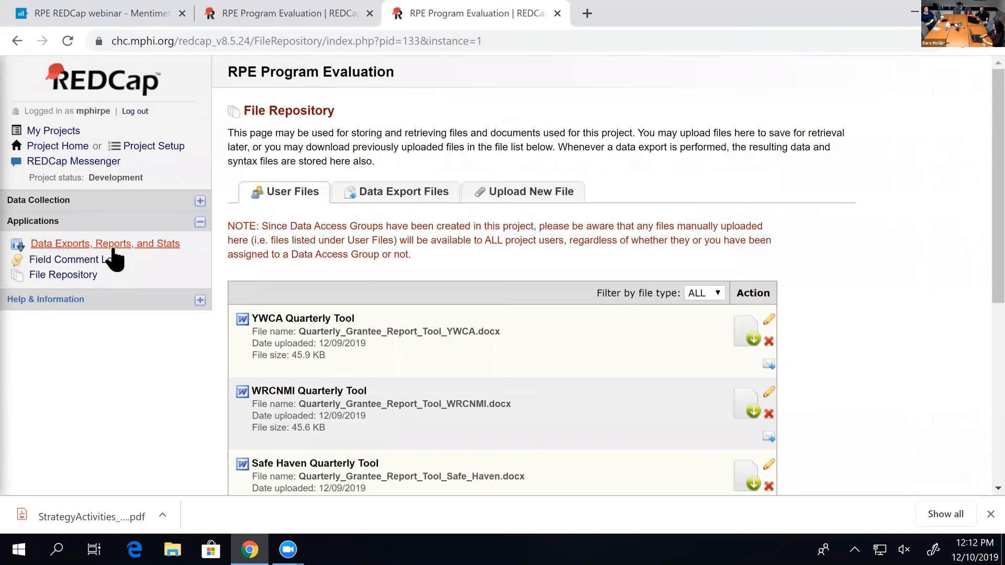
- Open REDCap Messenger and view its notification categories, collapsing them again
click(98, 162)
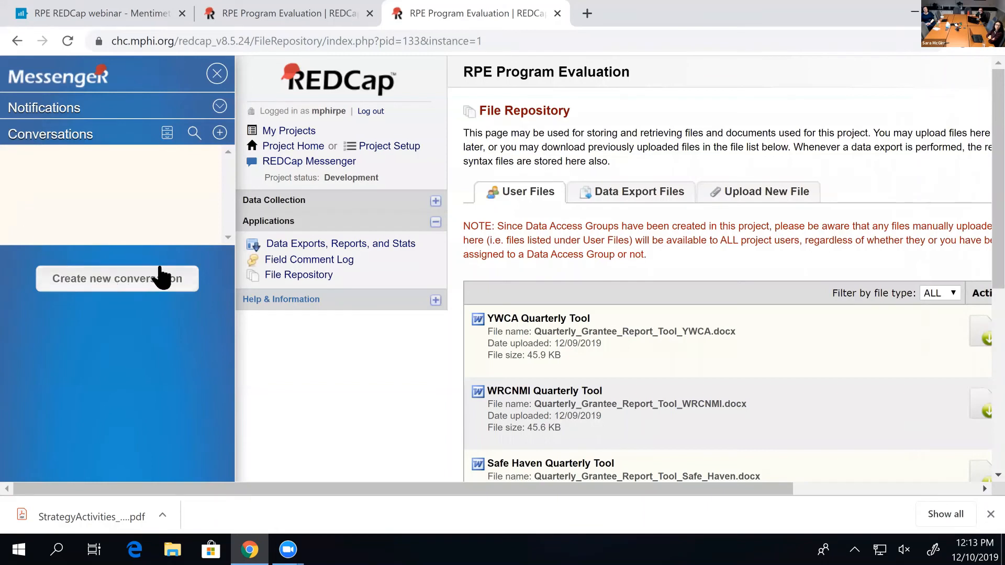
click(220, 107)
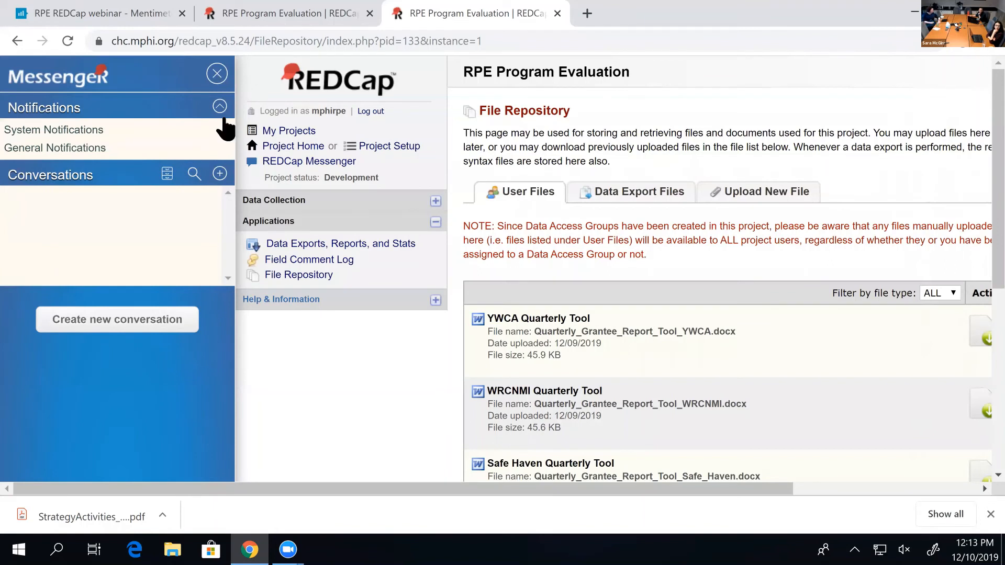
click(220, 106)
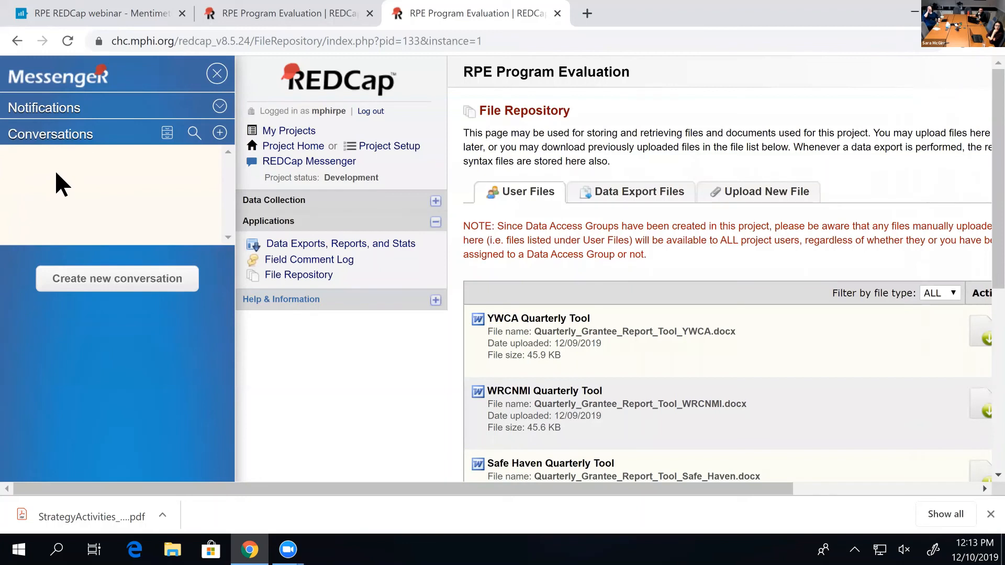
- Examine the new conversation form's users list, title, initial message and project link fields, and close it without creating a conversation
click(84, 283)
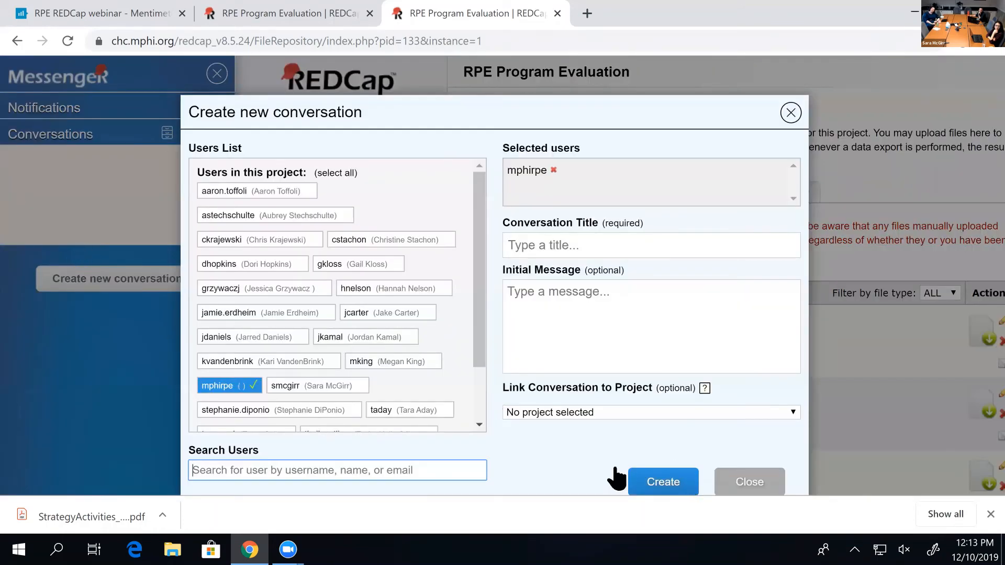
scroll(387, 241, down, 2)
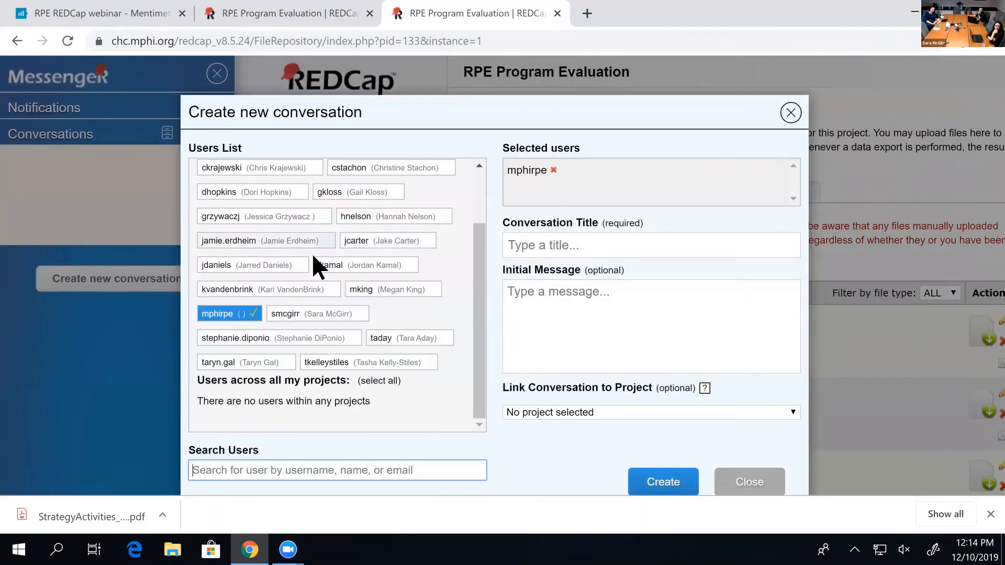
scroll(301, 373, up, 2)
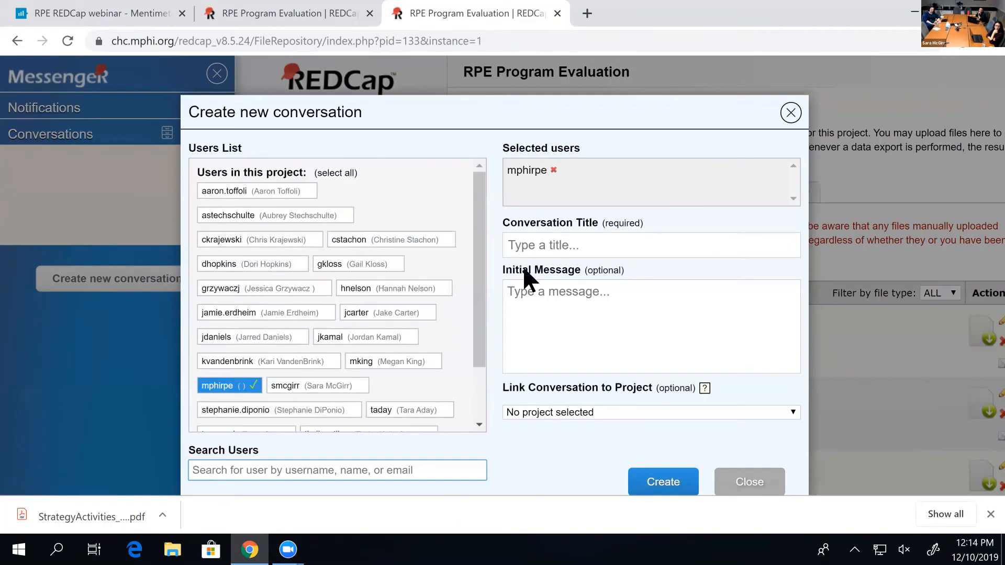
click(543, 246)
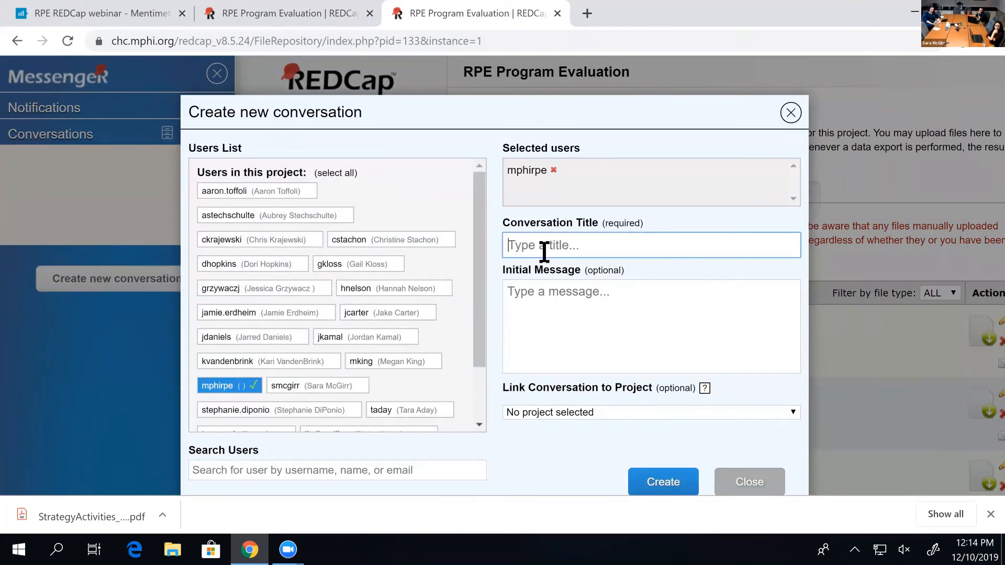
click(607, 341)
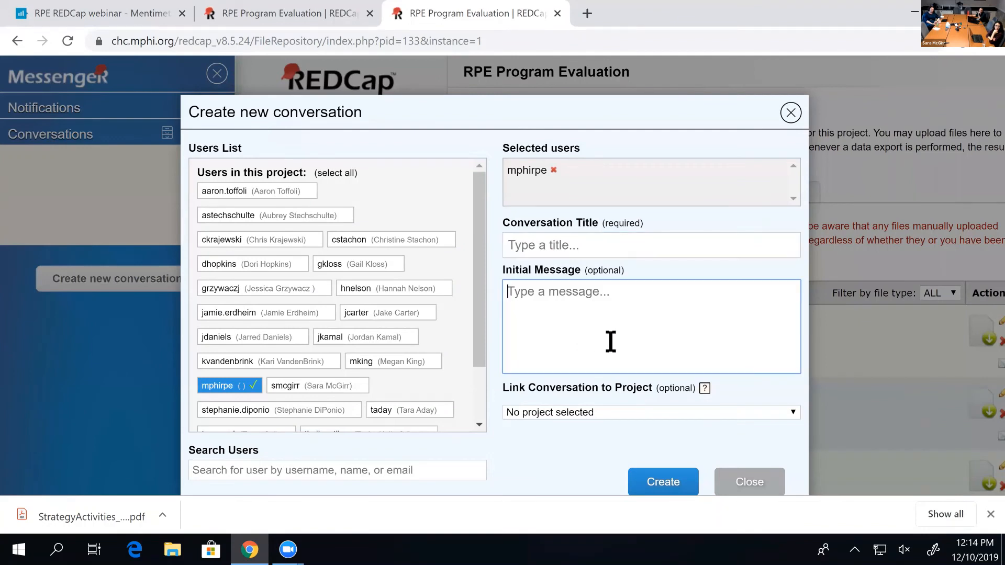
click(623, 413)
click(630, 319)
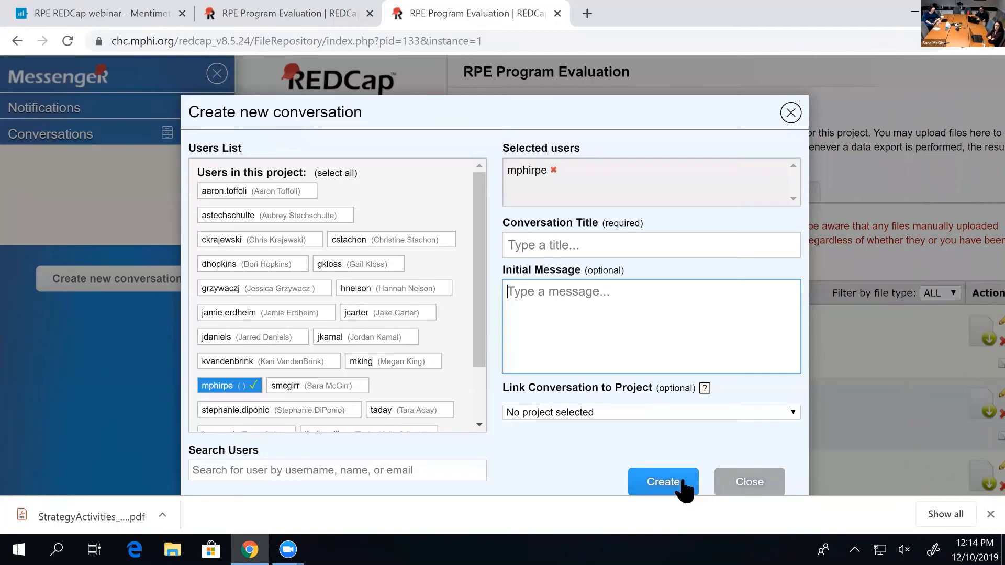
click(749, 484)
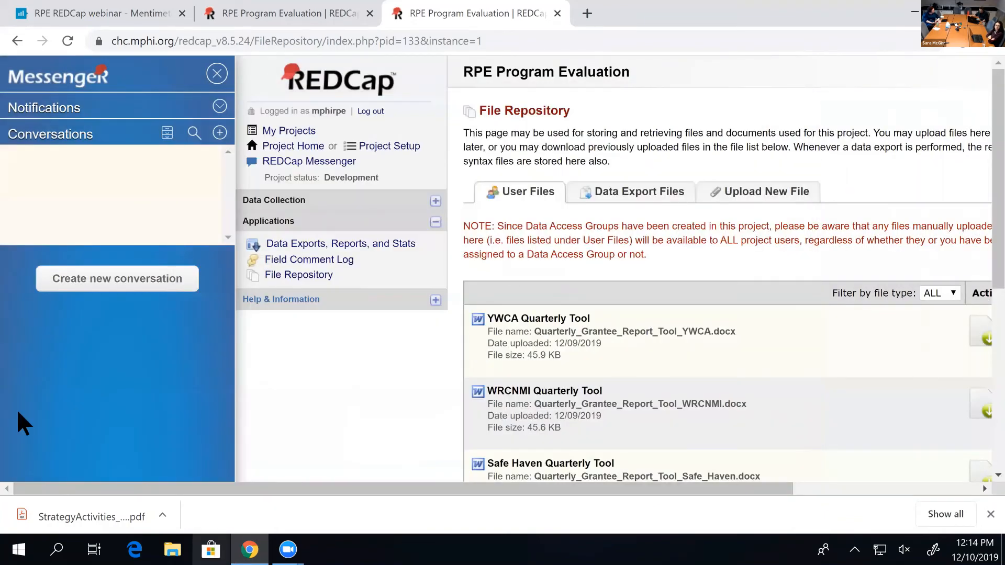
- Close REDCap Messenger and switch to the RPE REDCap webinar presentation in Mentimeter
click(31, 516)
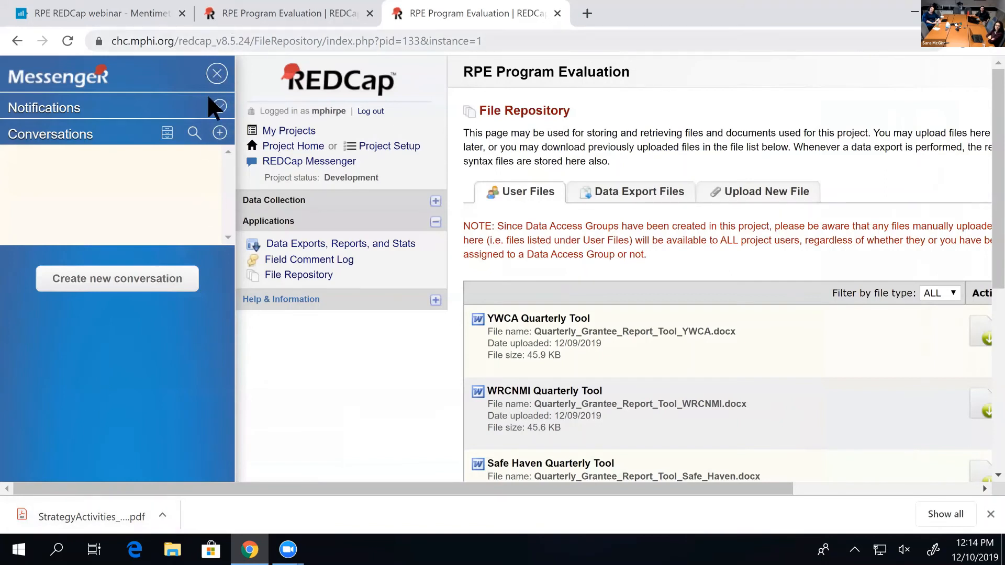
click(216, 73)
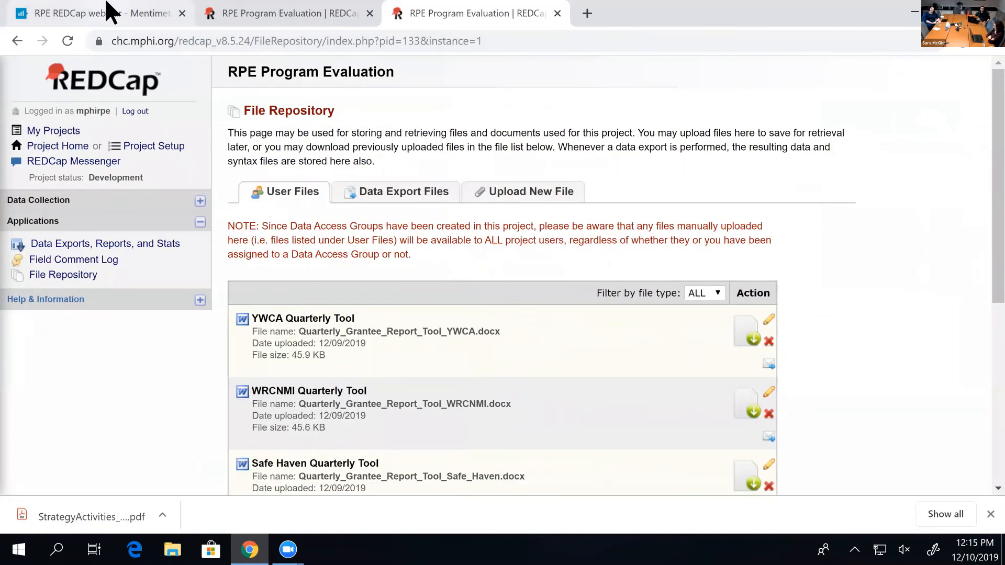
click(101, 10)
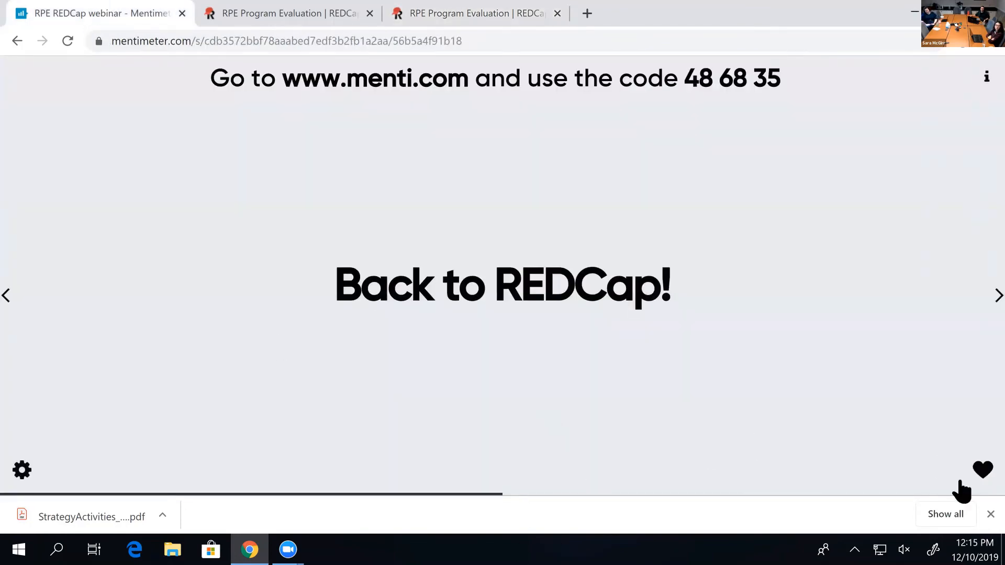
- Advance the presentation to the question on step 1 for adding a new quarter, reveal its responses and correct answer, and show the image again
click(988, 515)
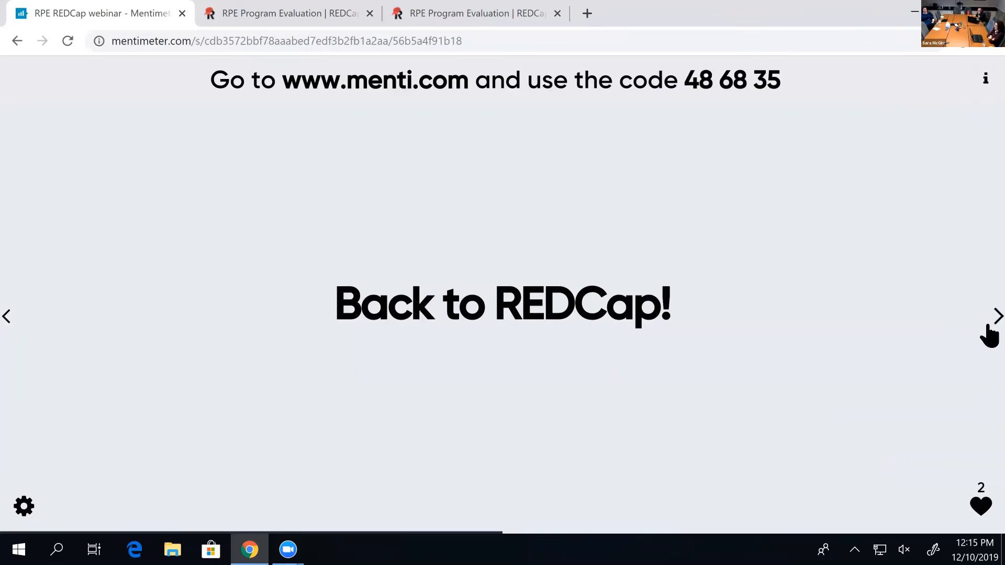
click(988, 326)
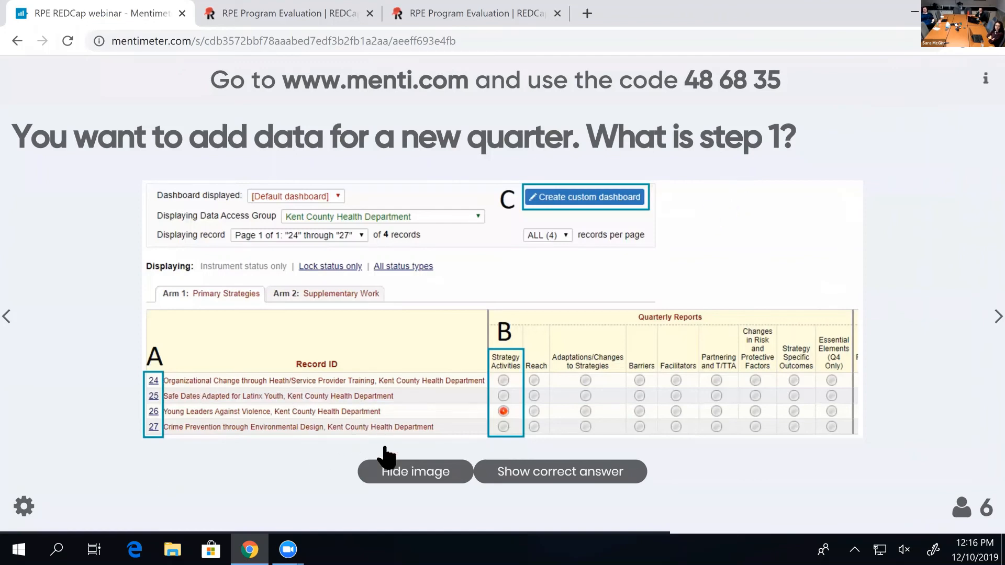
click(413, 480)
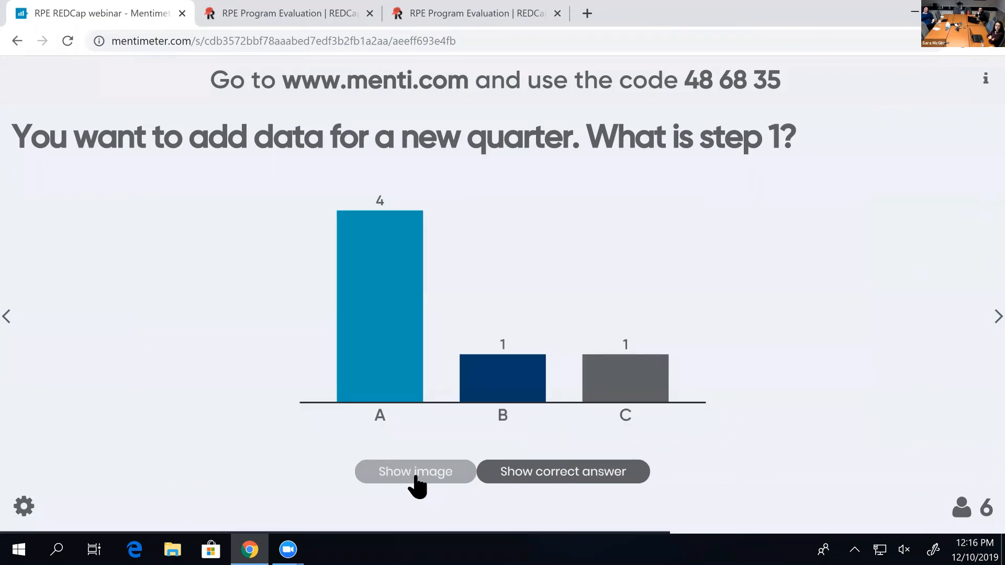
click(540, 476)
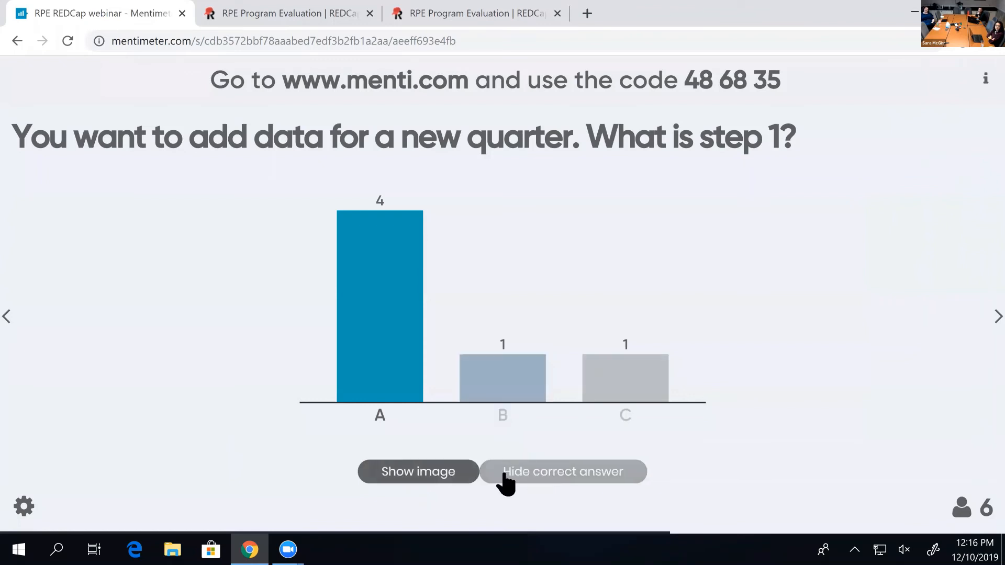
click(463, 475)
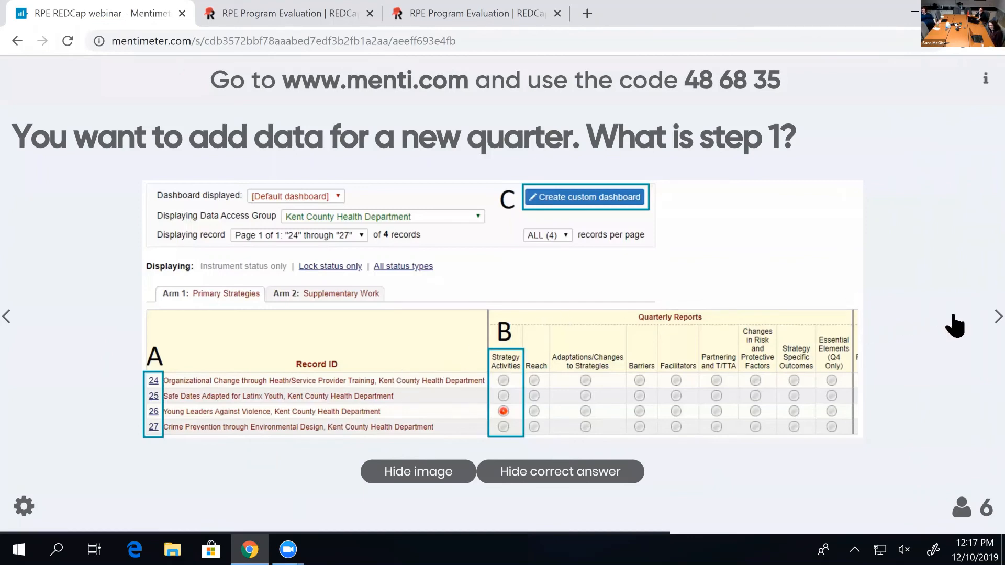
- Advance to the question on step 2 for adding a new quarter, reveal its responses and correct answer, and show the image again
click(989, 323)
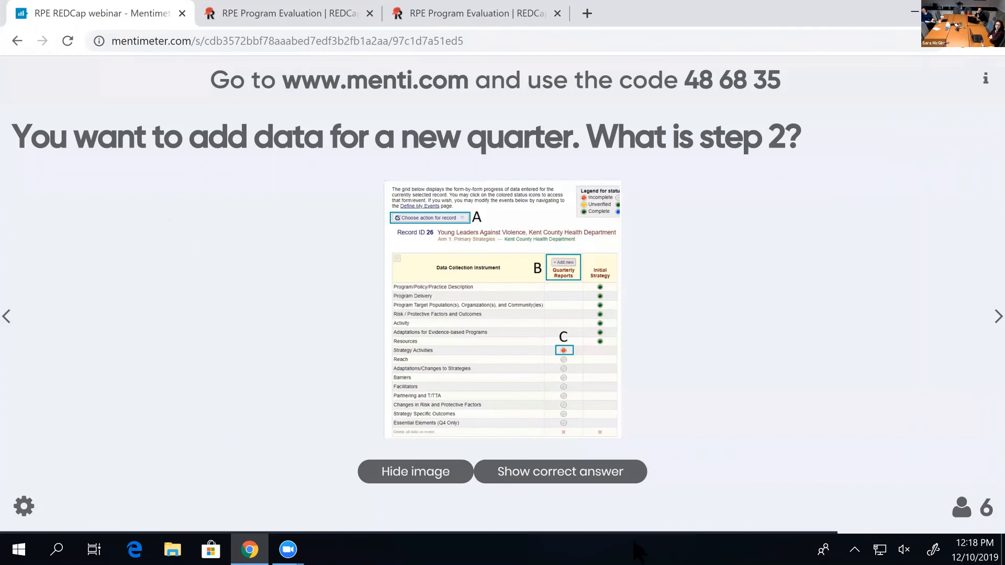
click(434, 476)
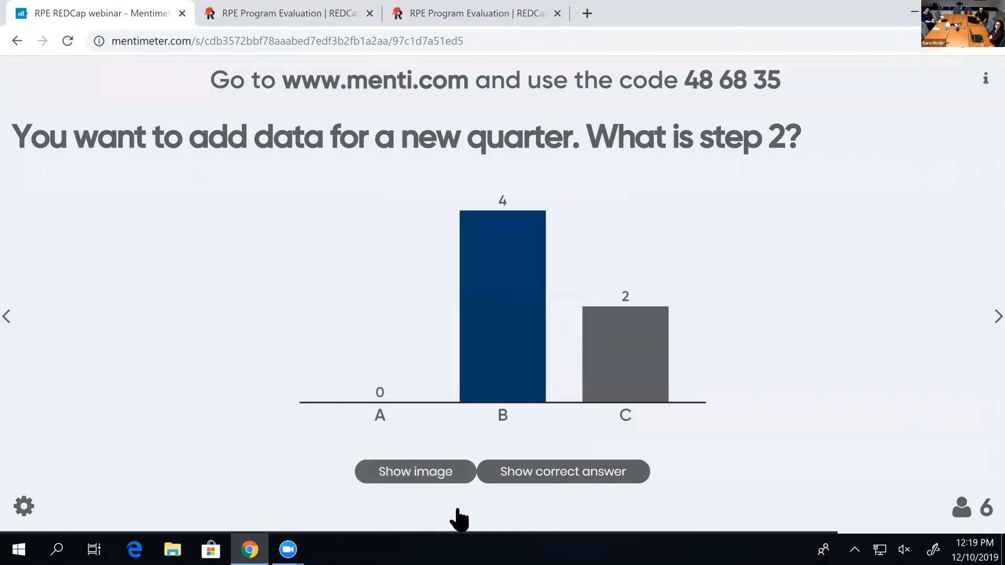
click(542, 473)
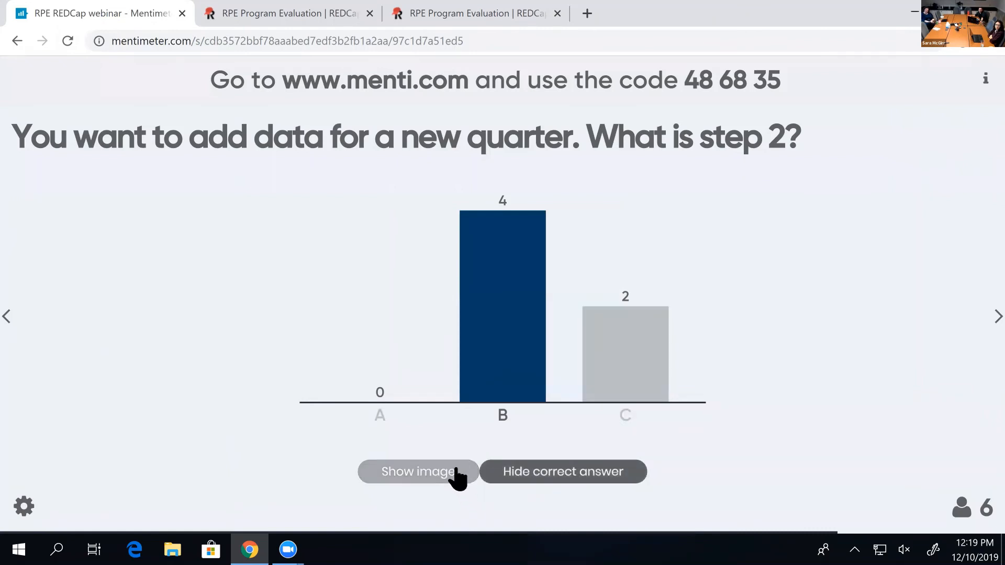
click(457, 476)
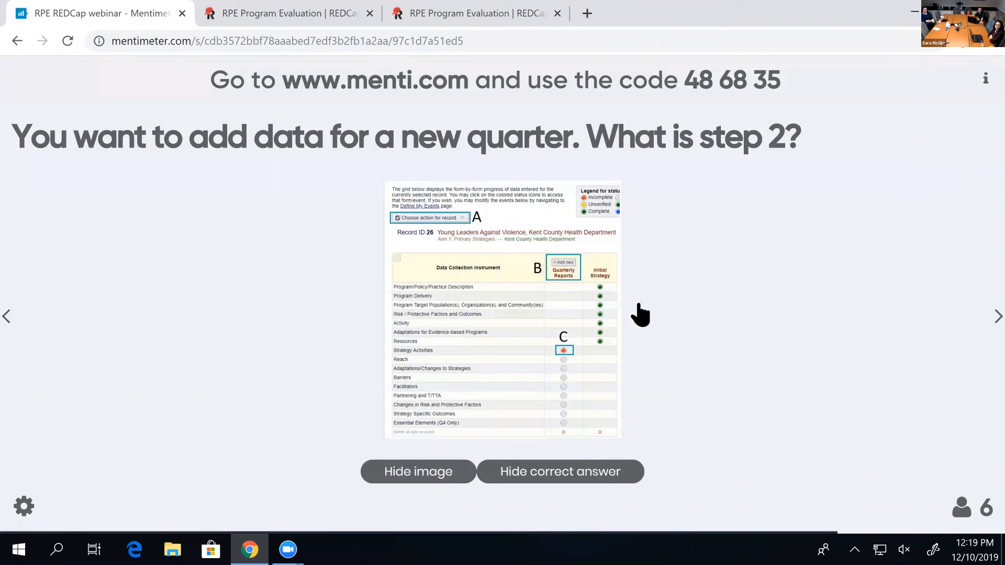
- Switch to REDCap and open record 28 from the Arm 1: Primary Strategies view of the Record Status Dashboard
click(328, 21)
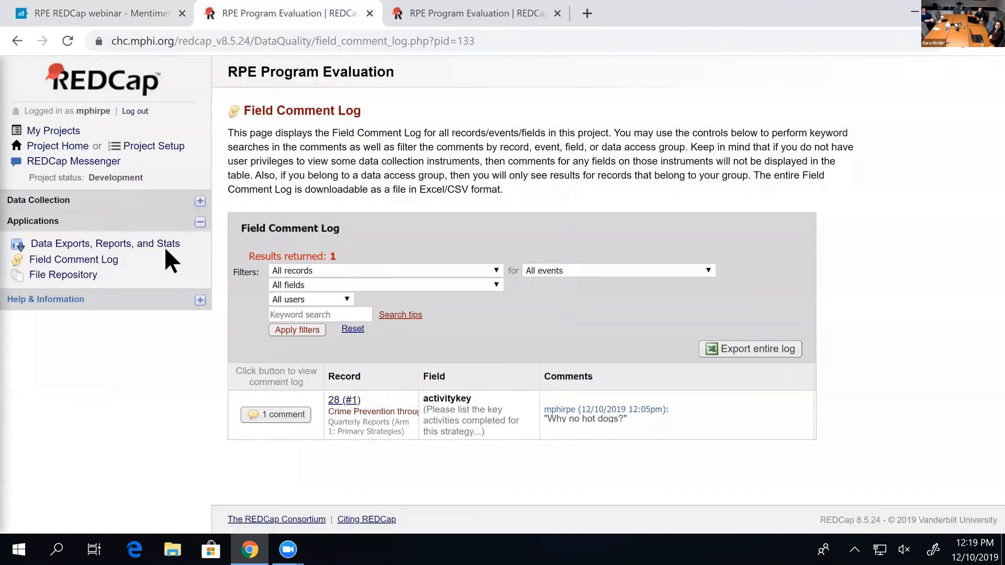
click(201, 203)
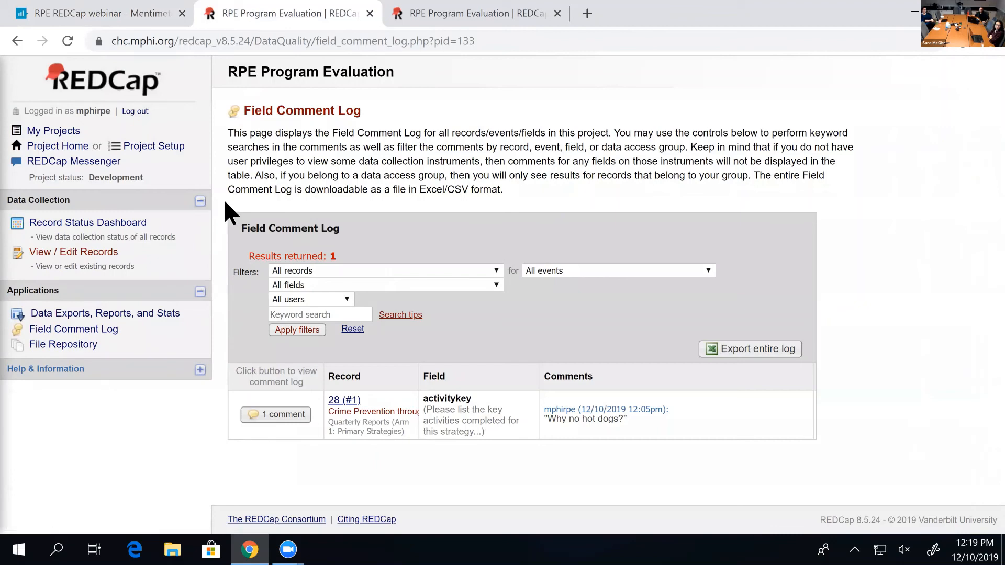
click(118, 223)
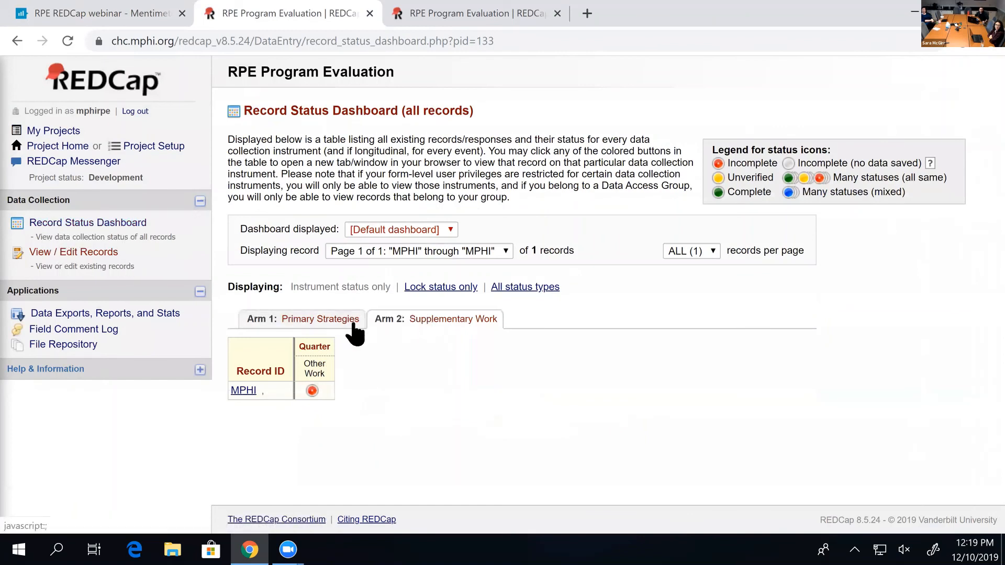
click(331, 324)
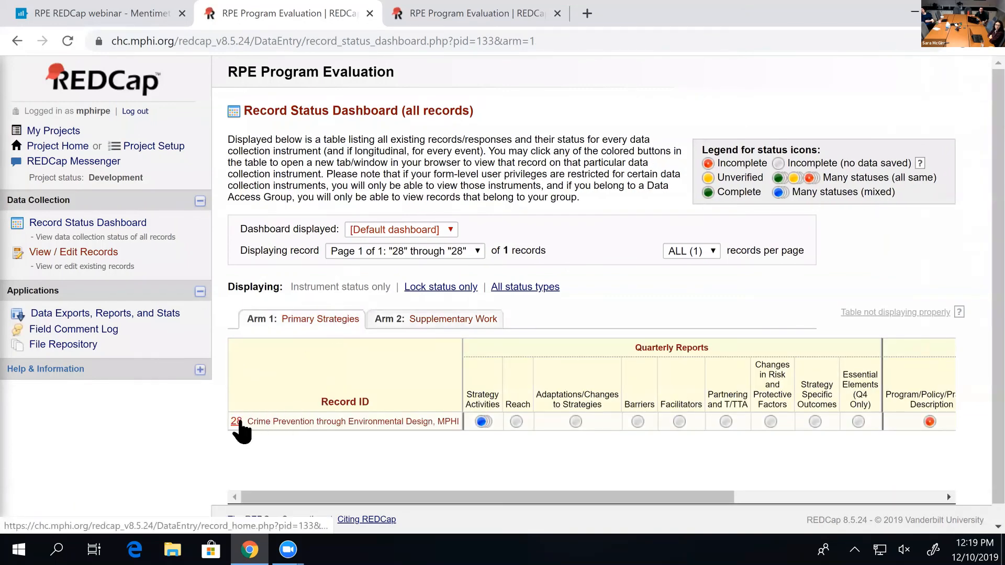
click(239, 422)
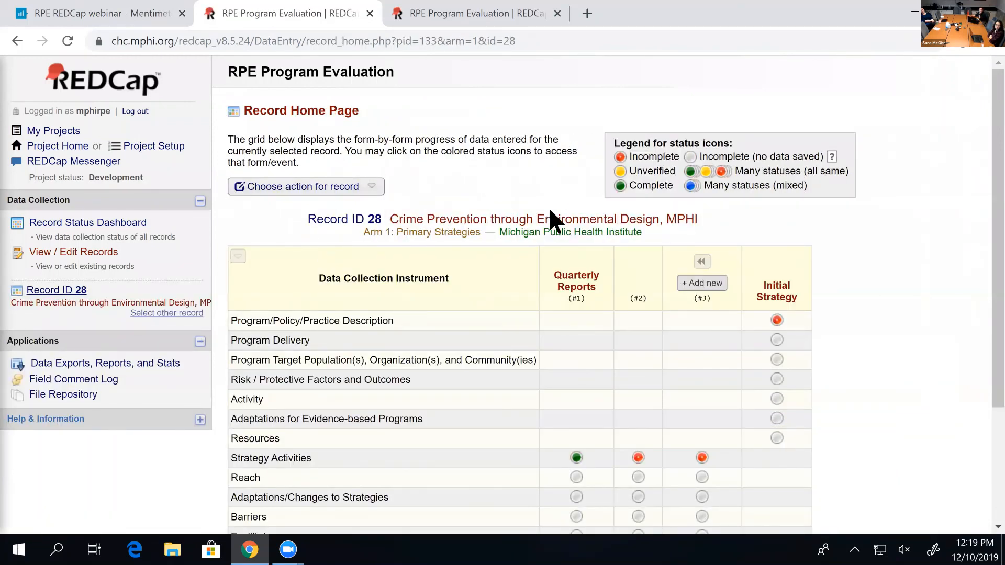
- Return to the Mentimeter presentation and review the marked answer options in the step 2 question's image
click(130, 18)
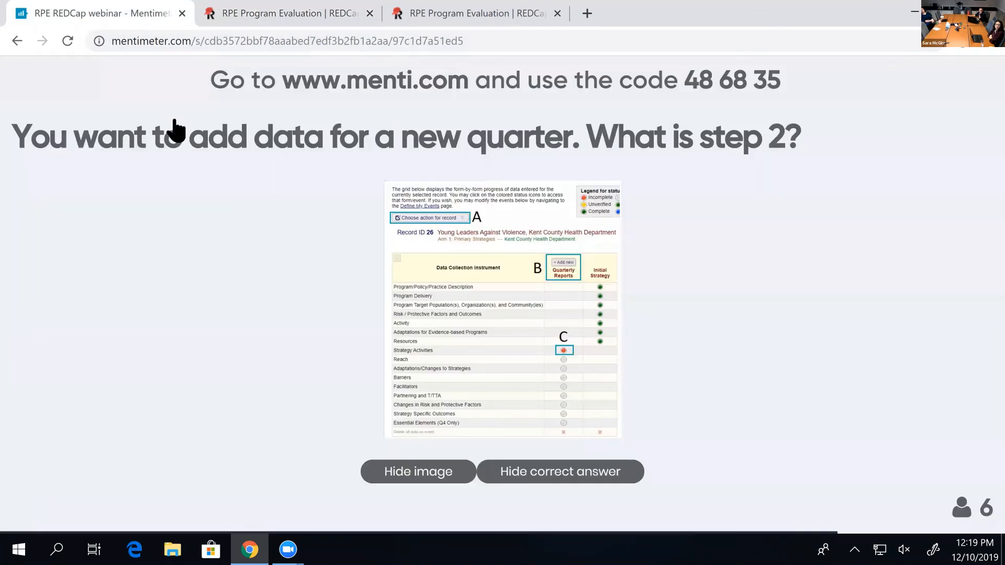
click(284, 21)
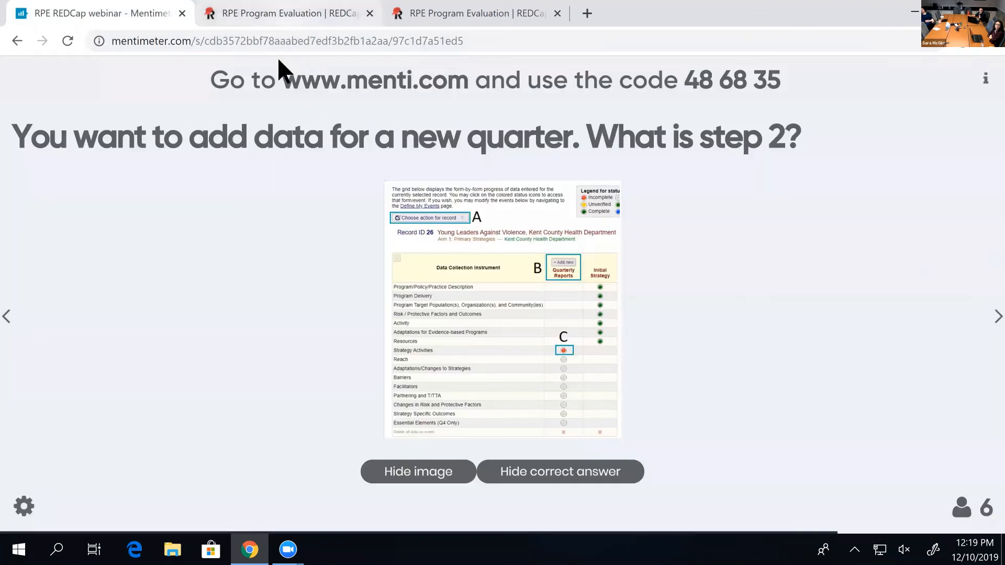
click(156, 16)
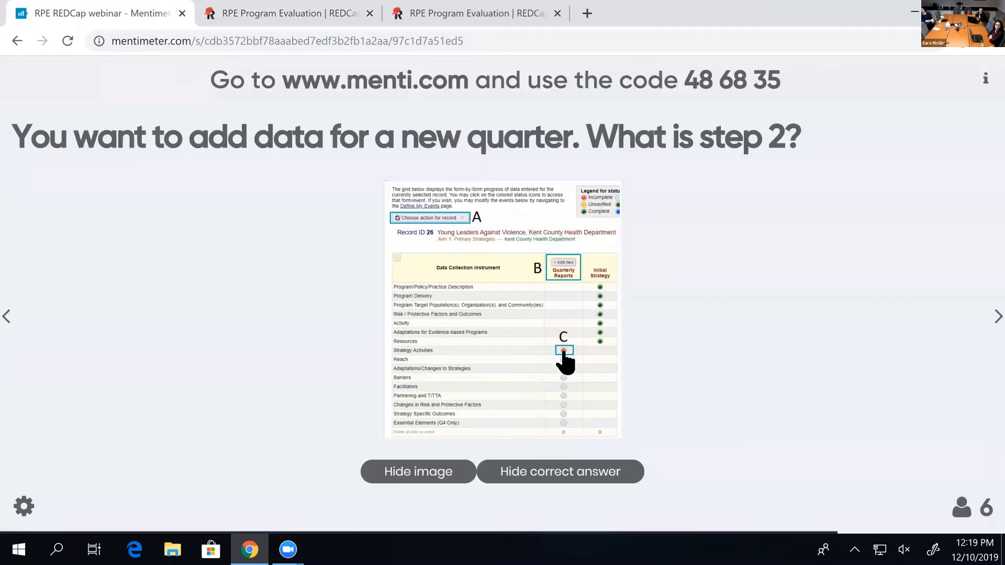
- Switch to REDCap, add a new Quarterly Reports instance to record 28, and return to the Mentimeter presentation
click(254, 14)
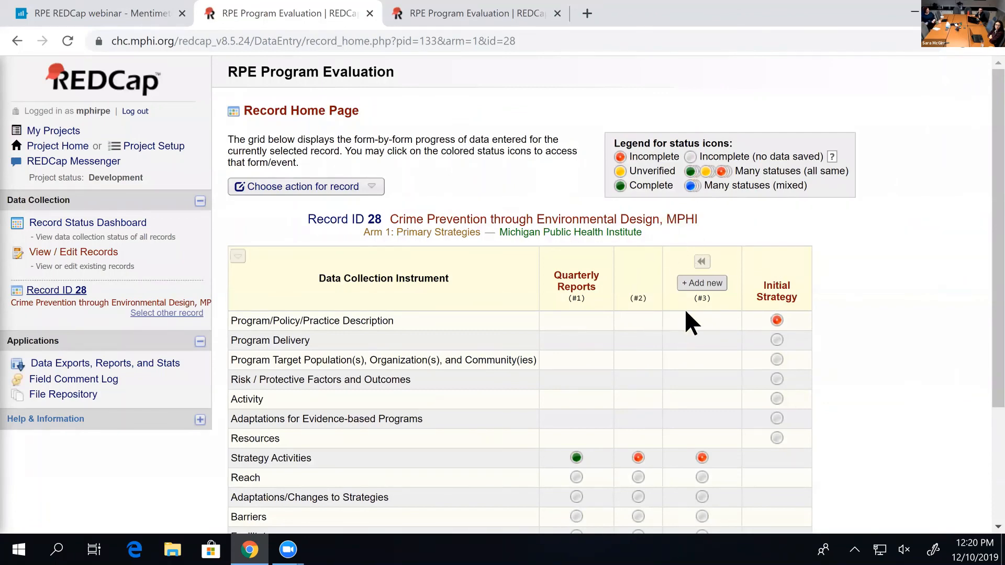
click(705, 290)
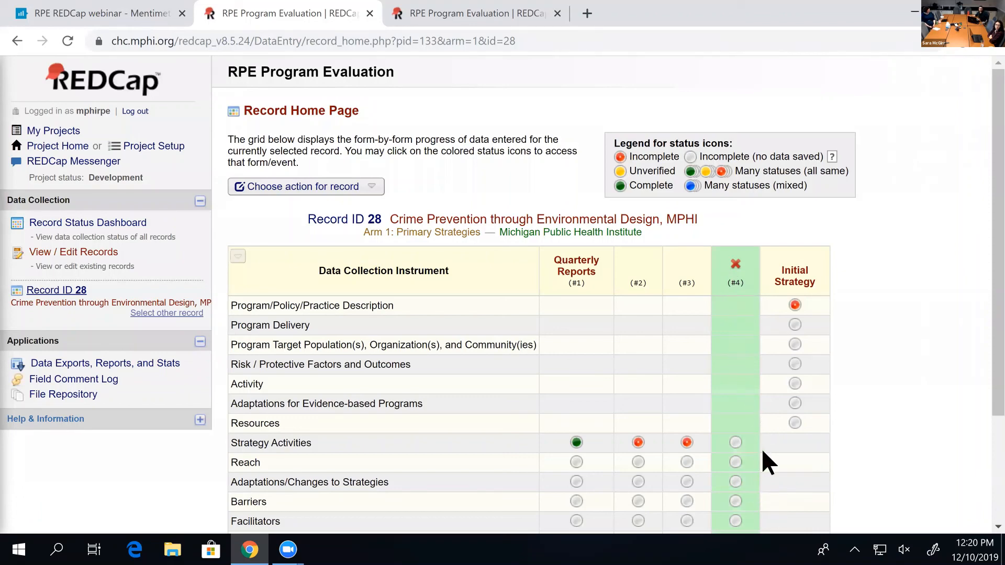
click(121, 11)
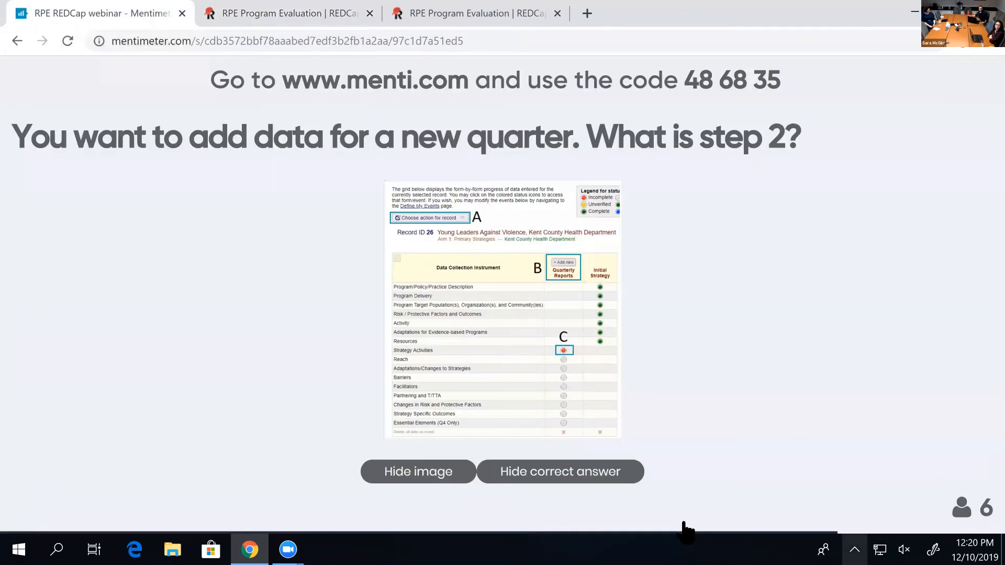
- Advance to the question about finding all of a colleague's comments, reveal its responses and correct answer, and show the image again
click(989, 314)
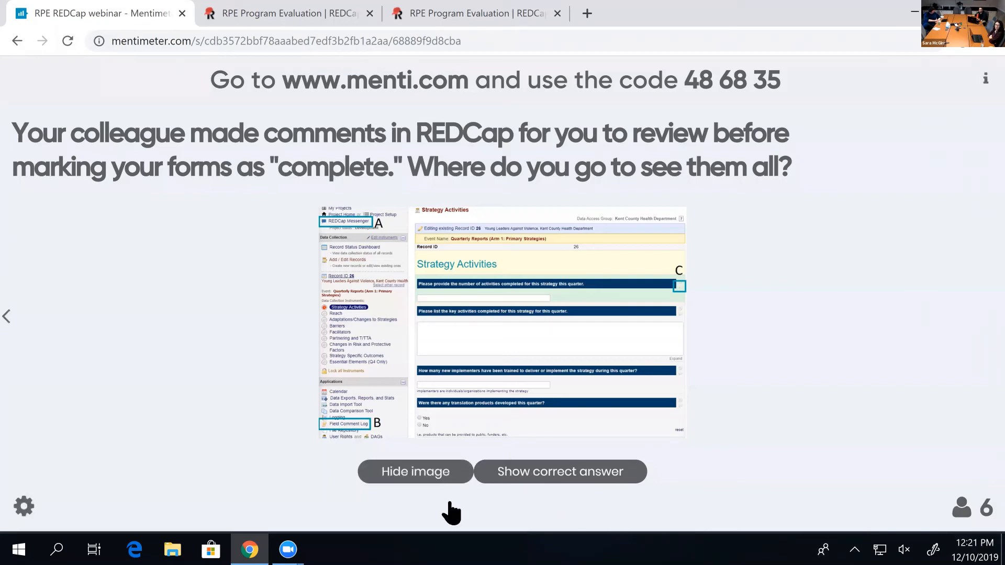
click(416, 473)
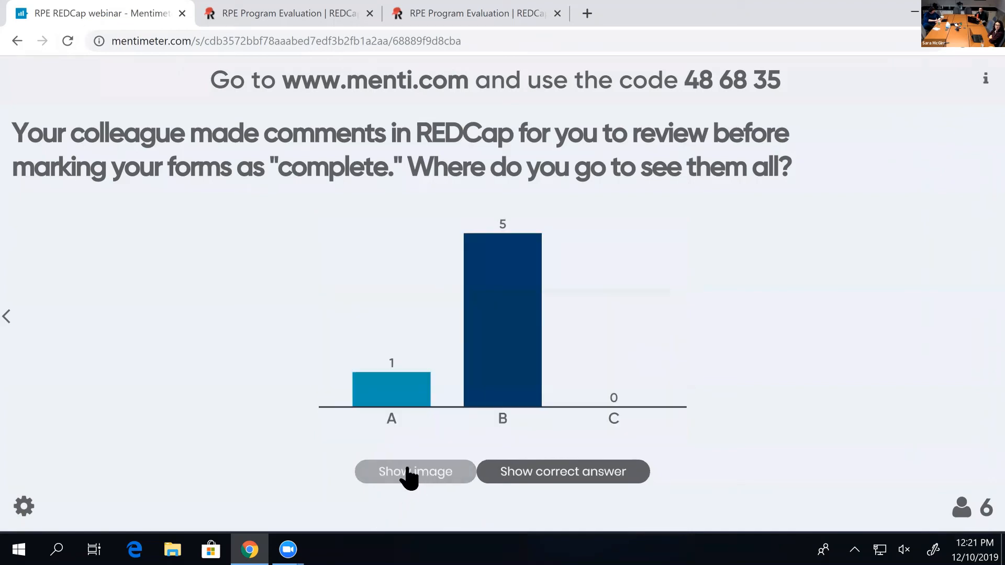
click(409, 470)
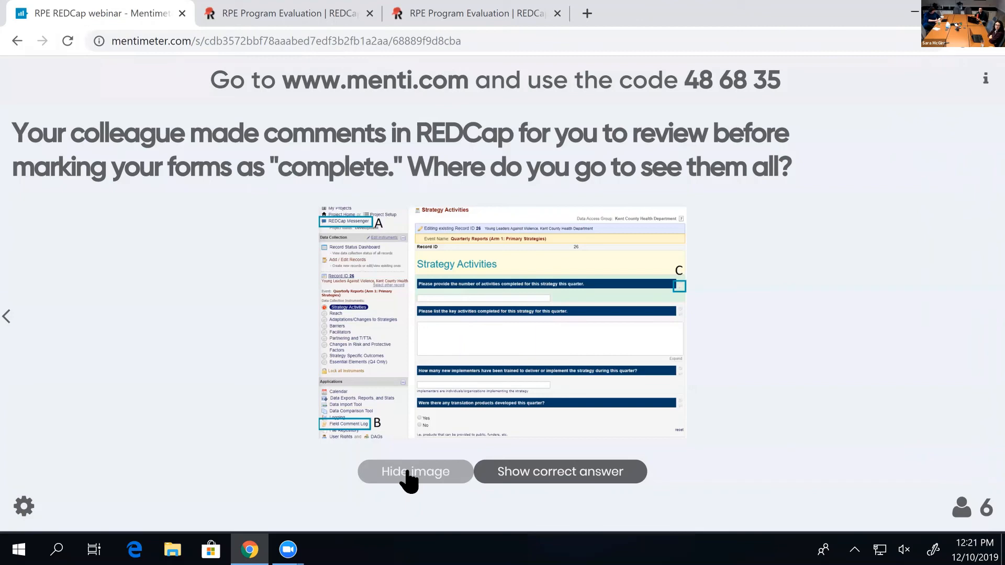
click(409, 472)
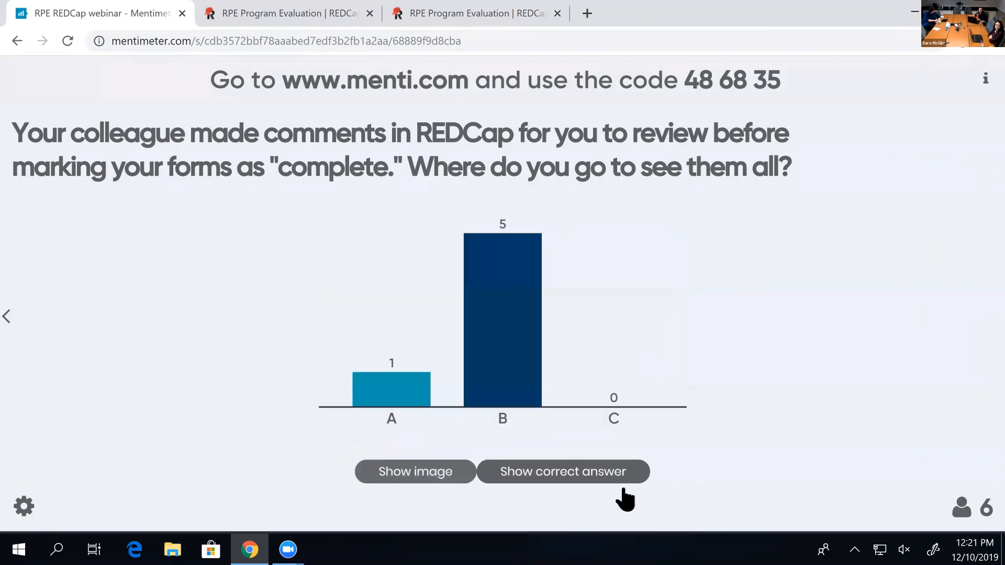
click(611, 466)
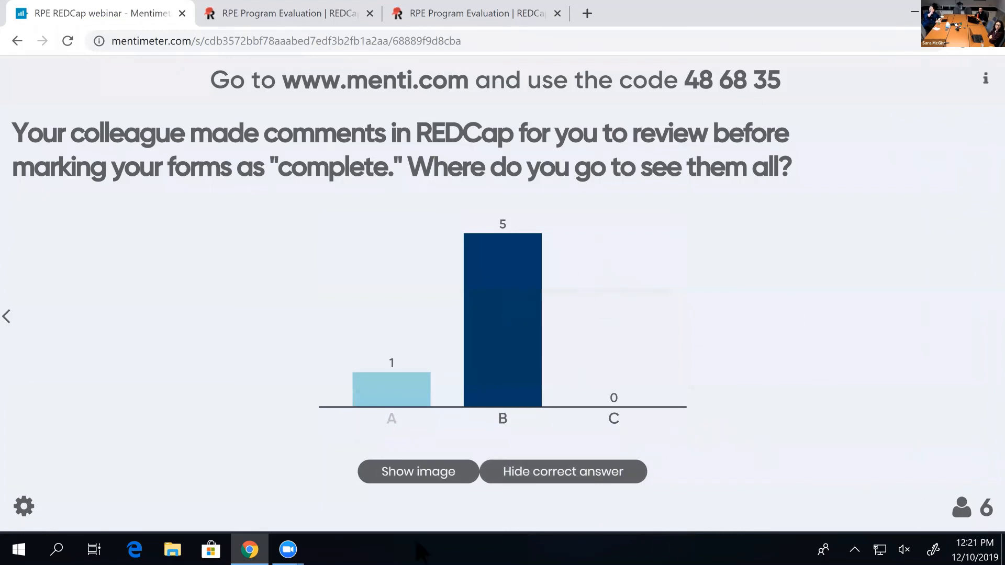
click(438, 478)
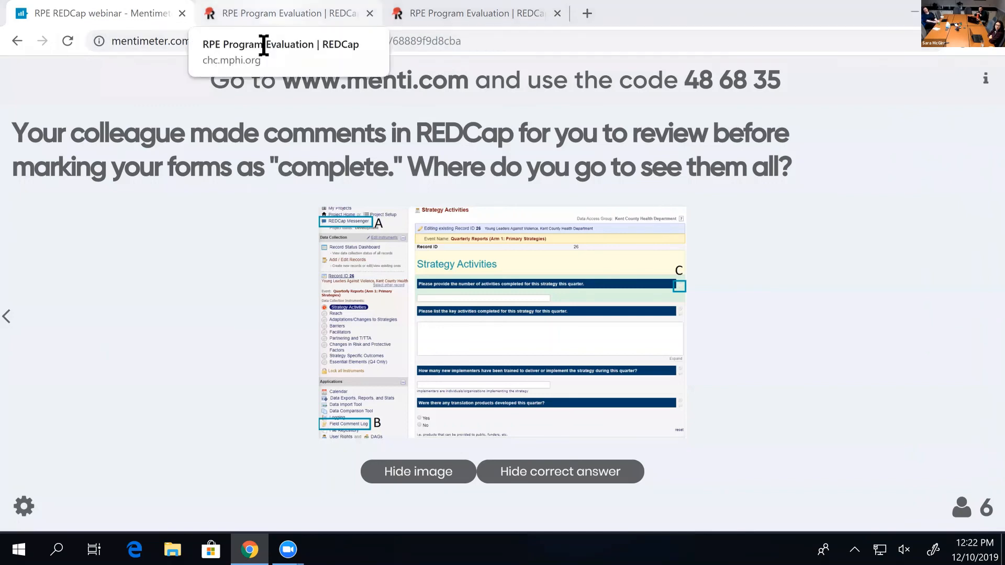
- Switch to REDCap and open REDCap Messenger for viewing, revisit the Mentimeter question, and close Messenger back in REDCap
click(265, 16)
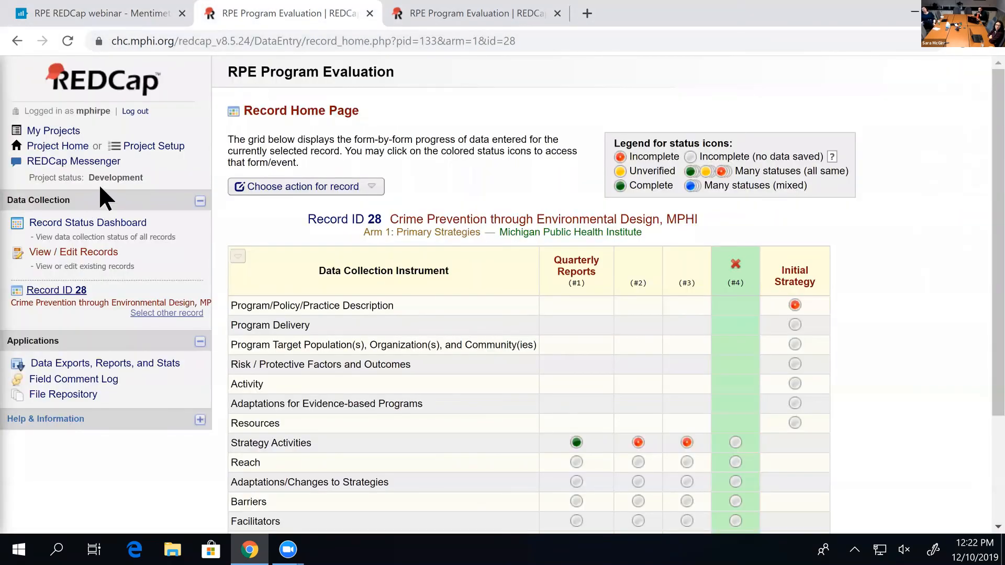
click(99, 160)
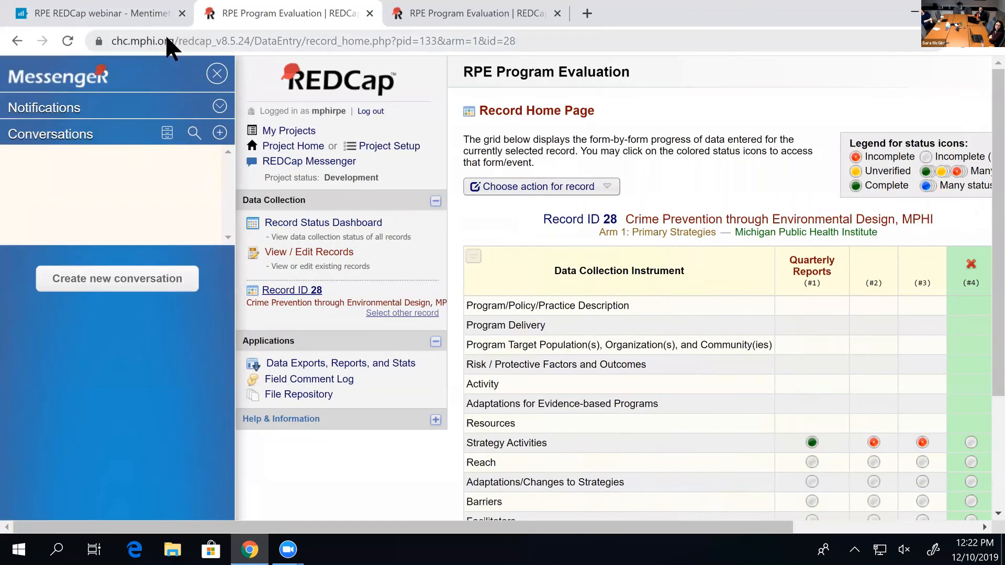
click(93, 9)
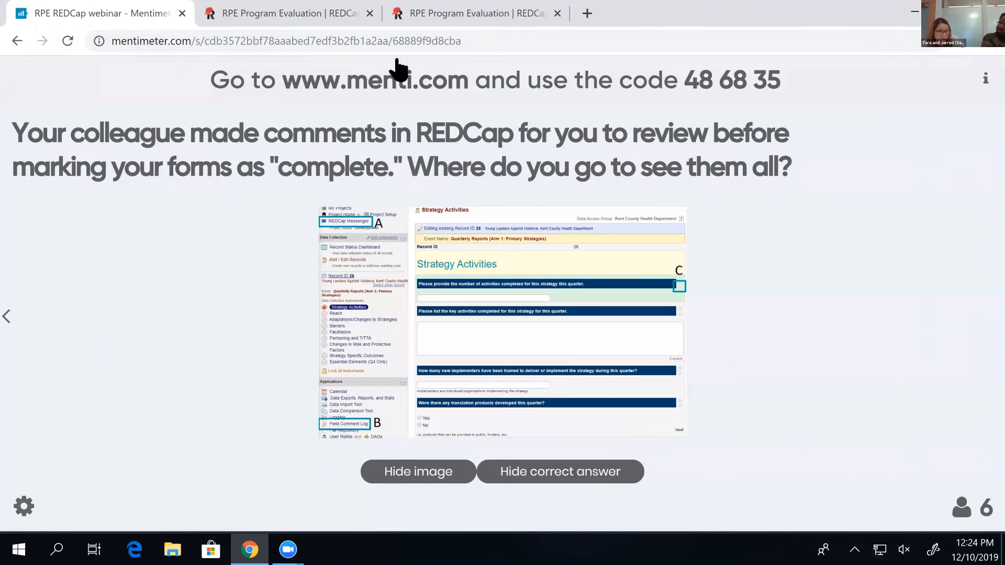
click(241, 13)
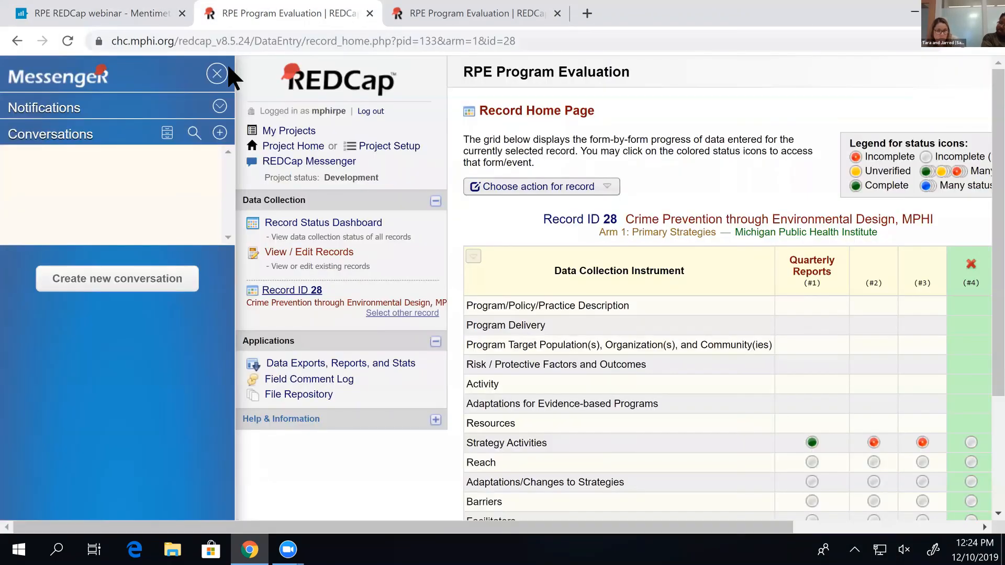
click(217, 74)
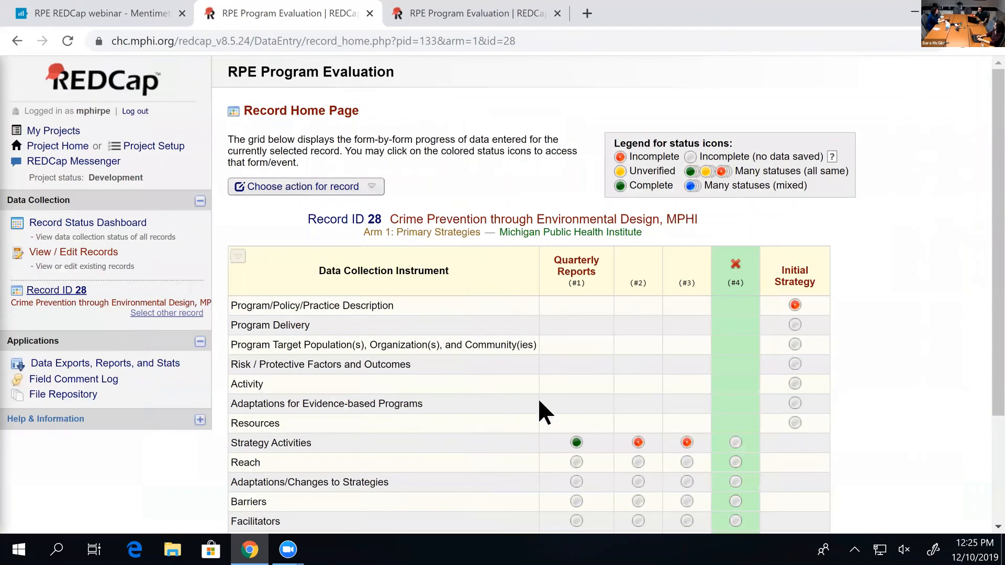
- Open the Strategy Activities form of record 28's first quarterly report and review its questions
click(576, 449)
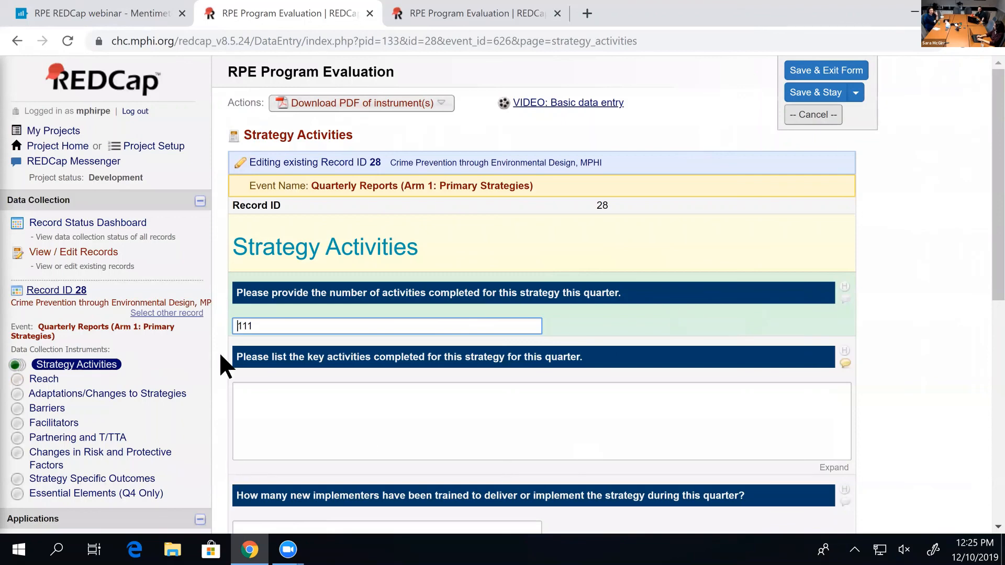
scroll(218, 345, down, 1)
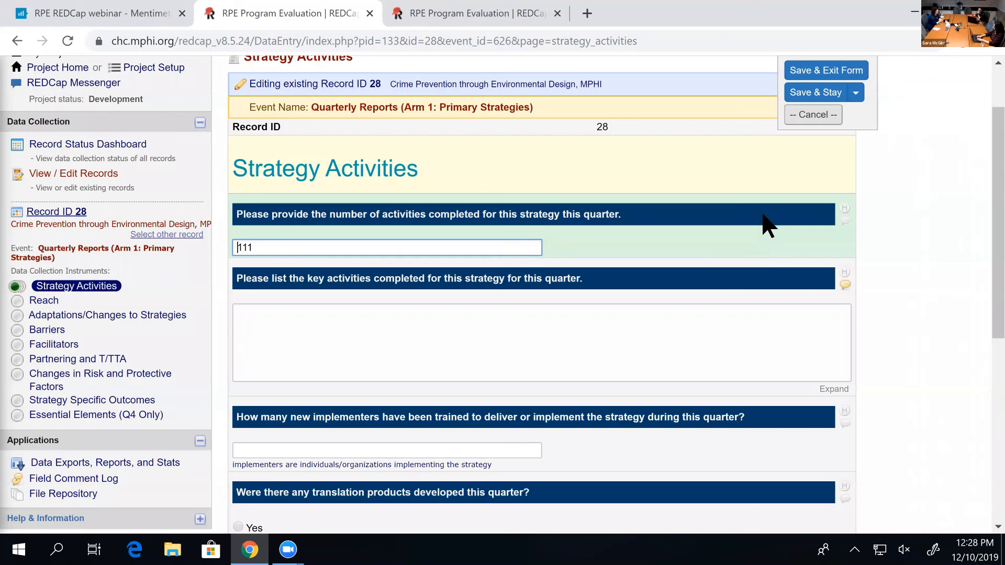
scroll(759, 220, down, 3)
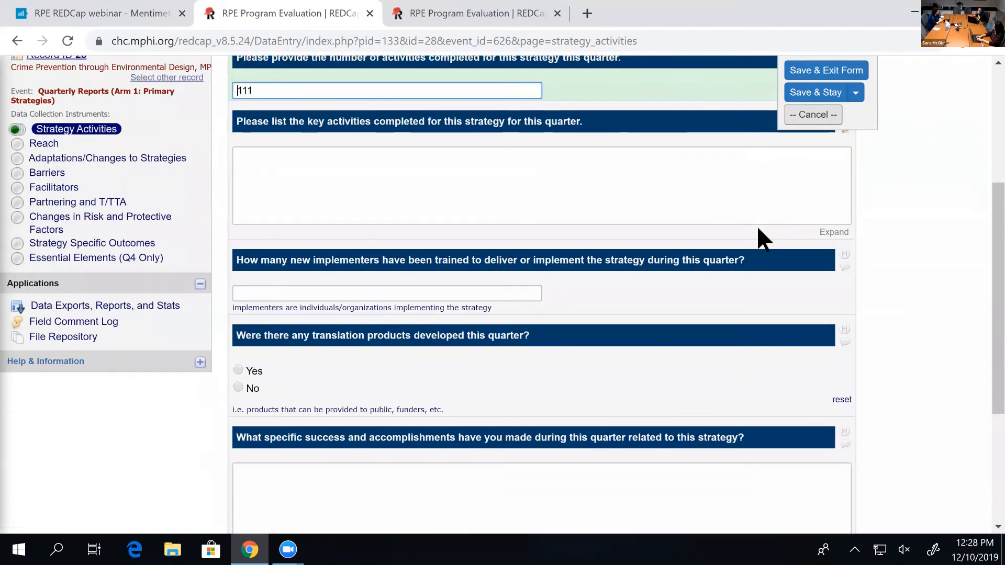